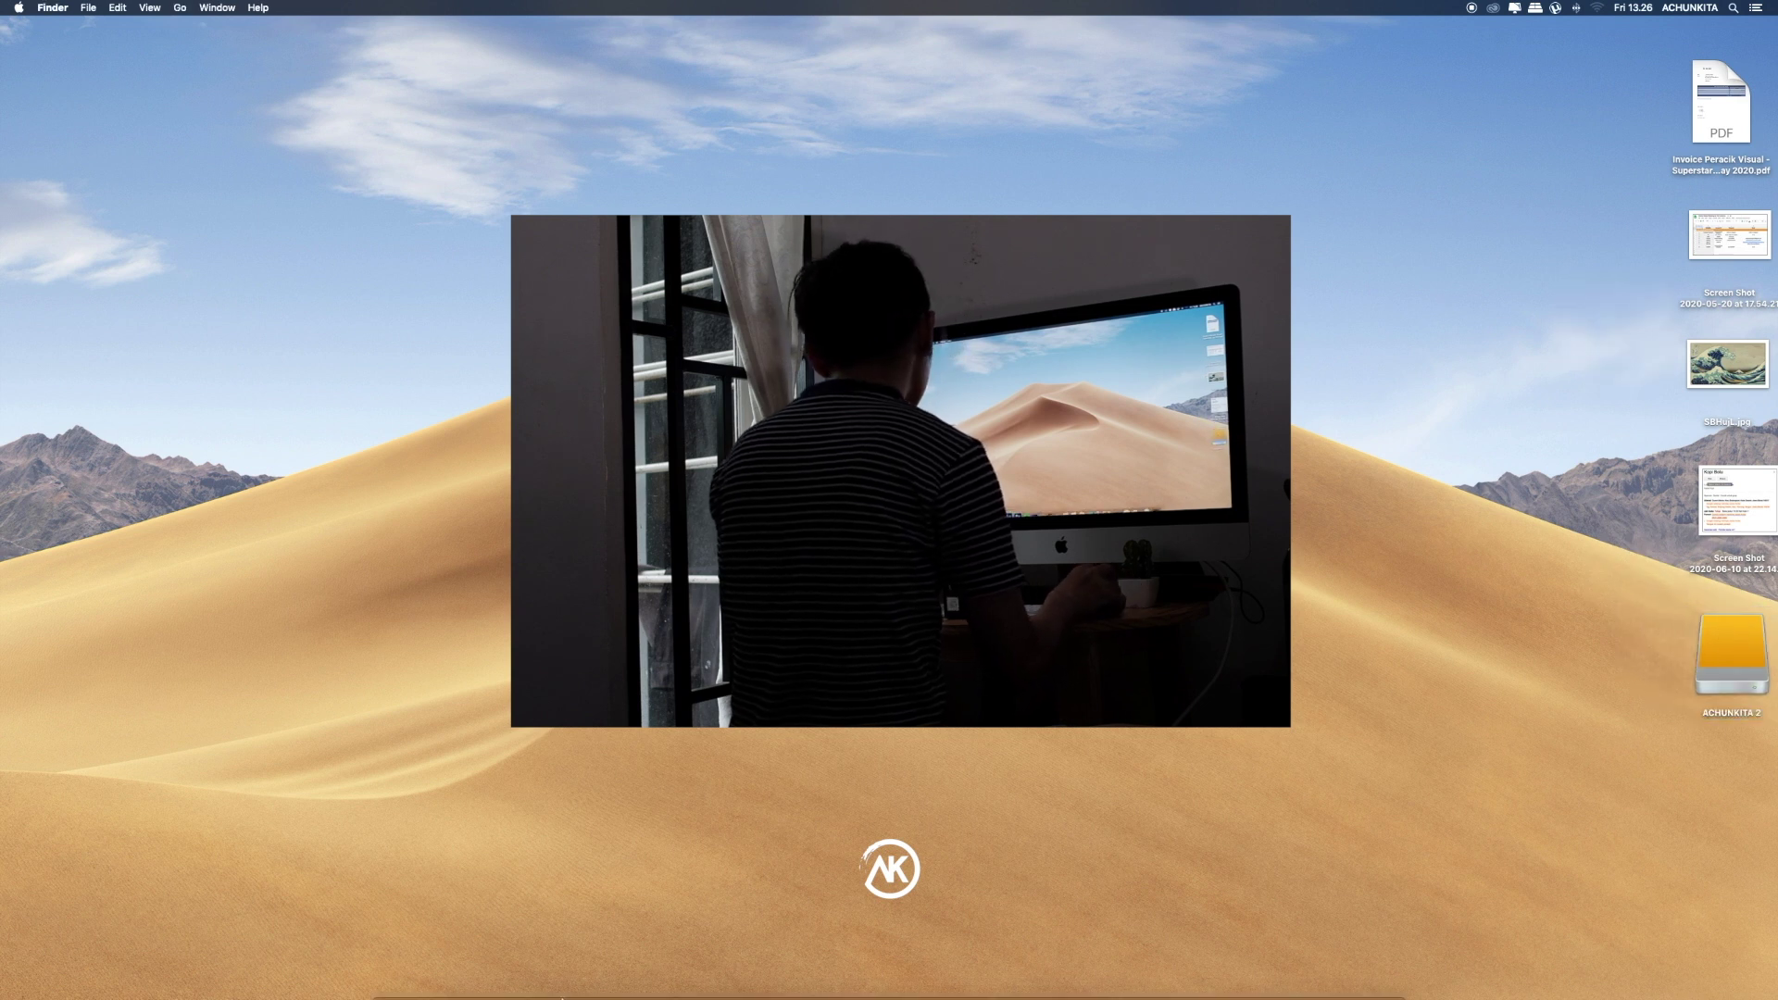
Switch to Lightroom Classic and look through the first photos of the Foto Beef Teriyaki folder in the Library and Develop modules
{"action": "mouse_move", "coordinate": [611, 984]}
{"action": "left_click", "coordinate": [528, 953]}
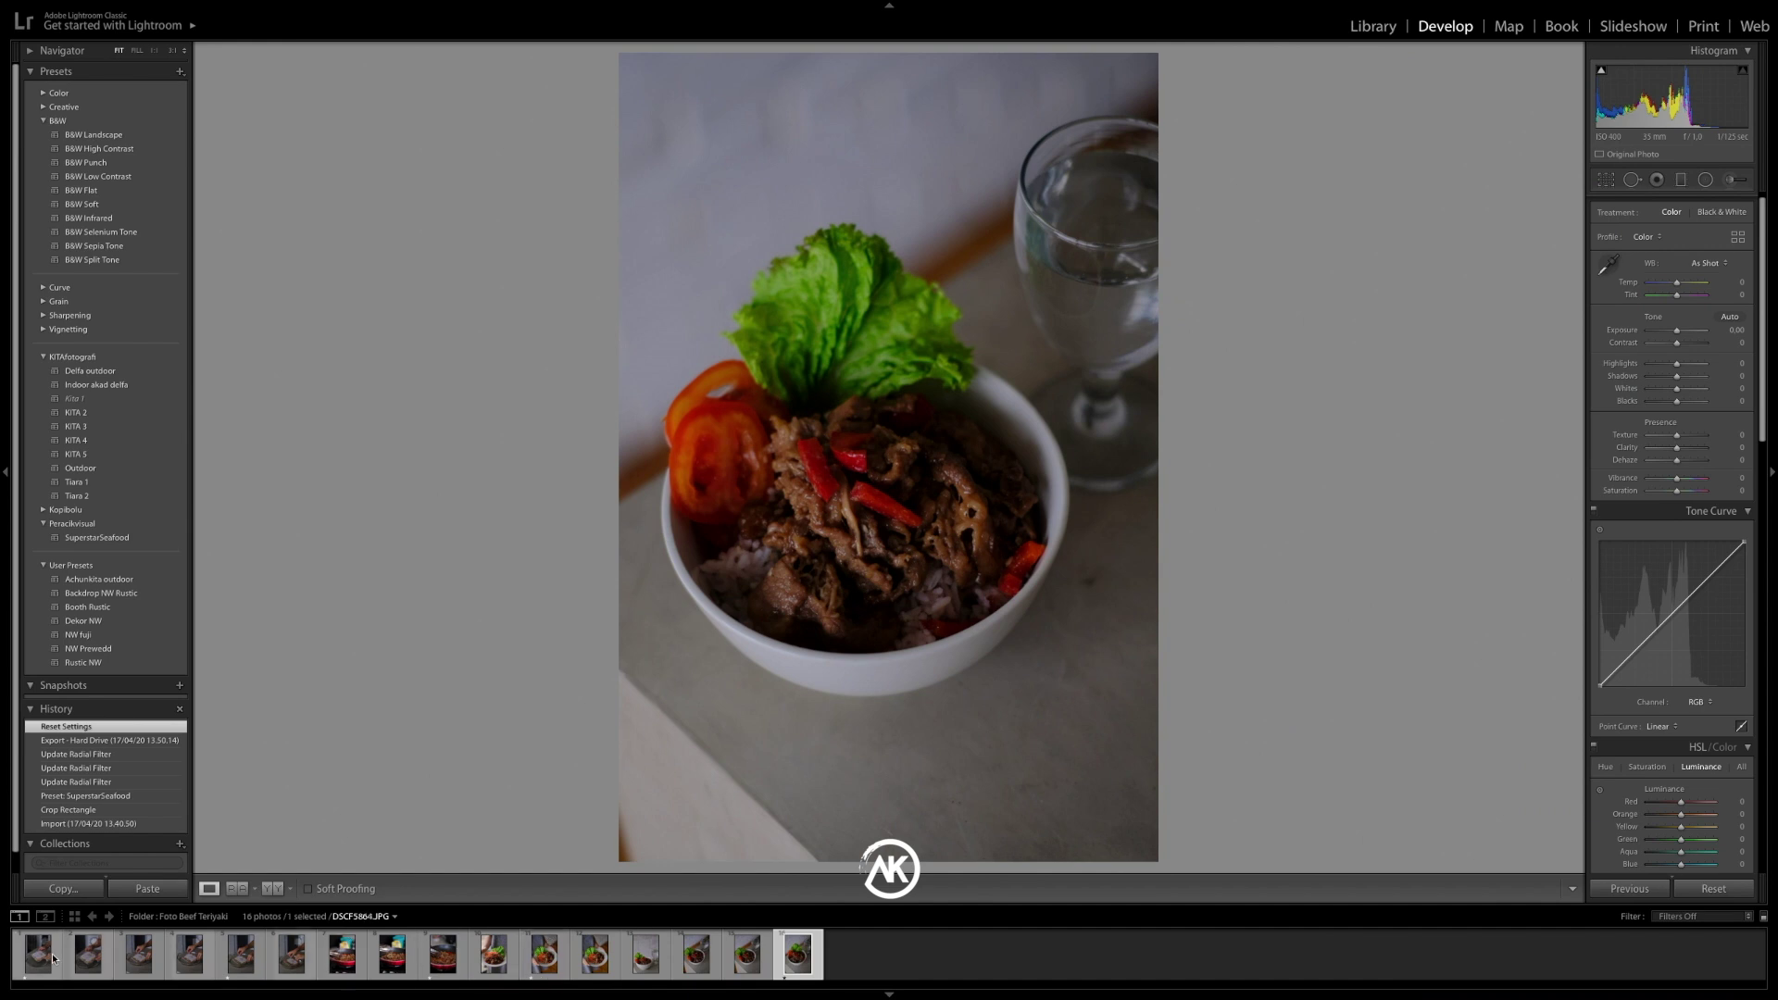
{"action": "left_click", "coordinate": [42, 956]}
{"action": "left_click", "coordinate": [91, 958]}
{"action": "left_click", "coordinate": [131, 963]}
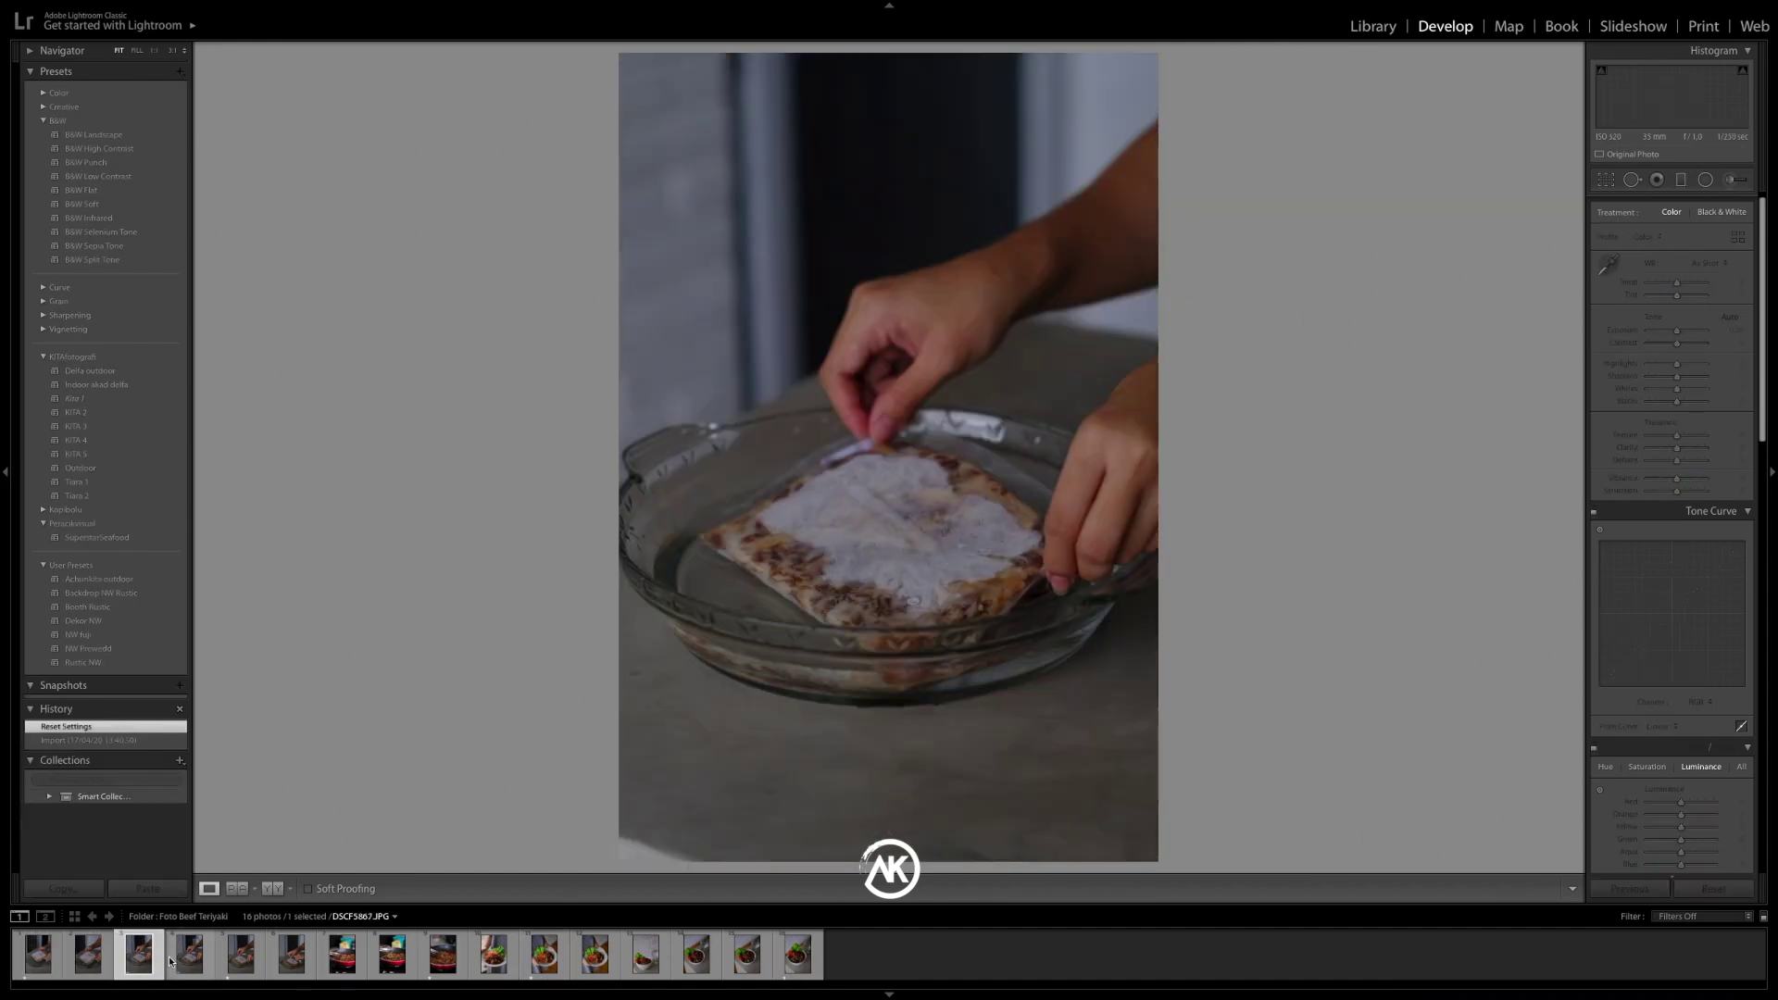
{"action": "key", "text": "Right"}
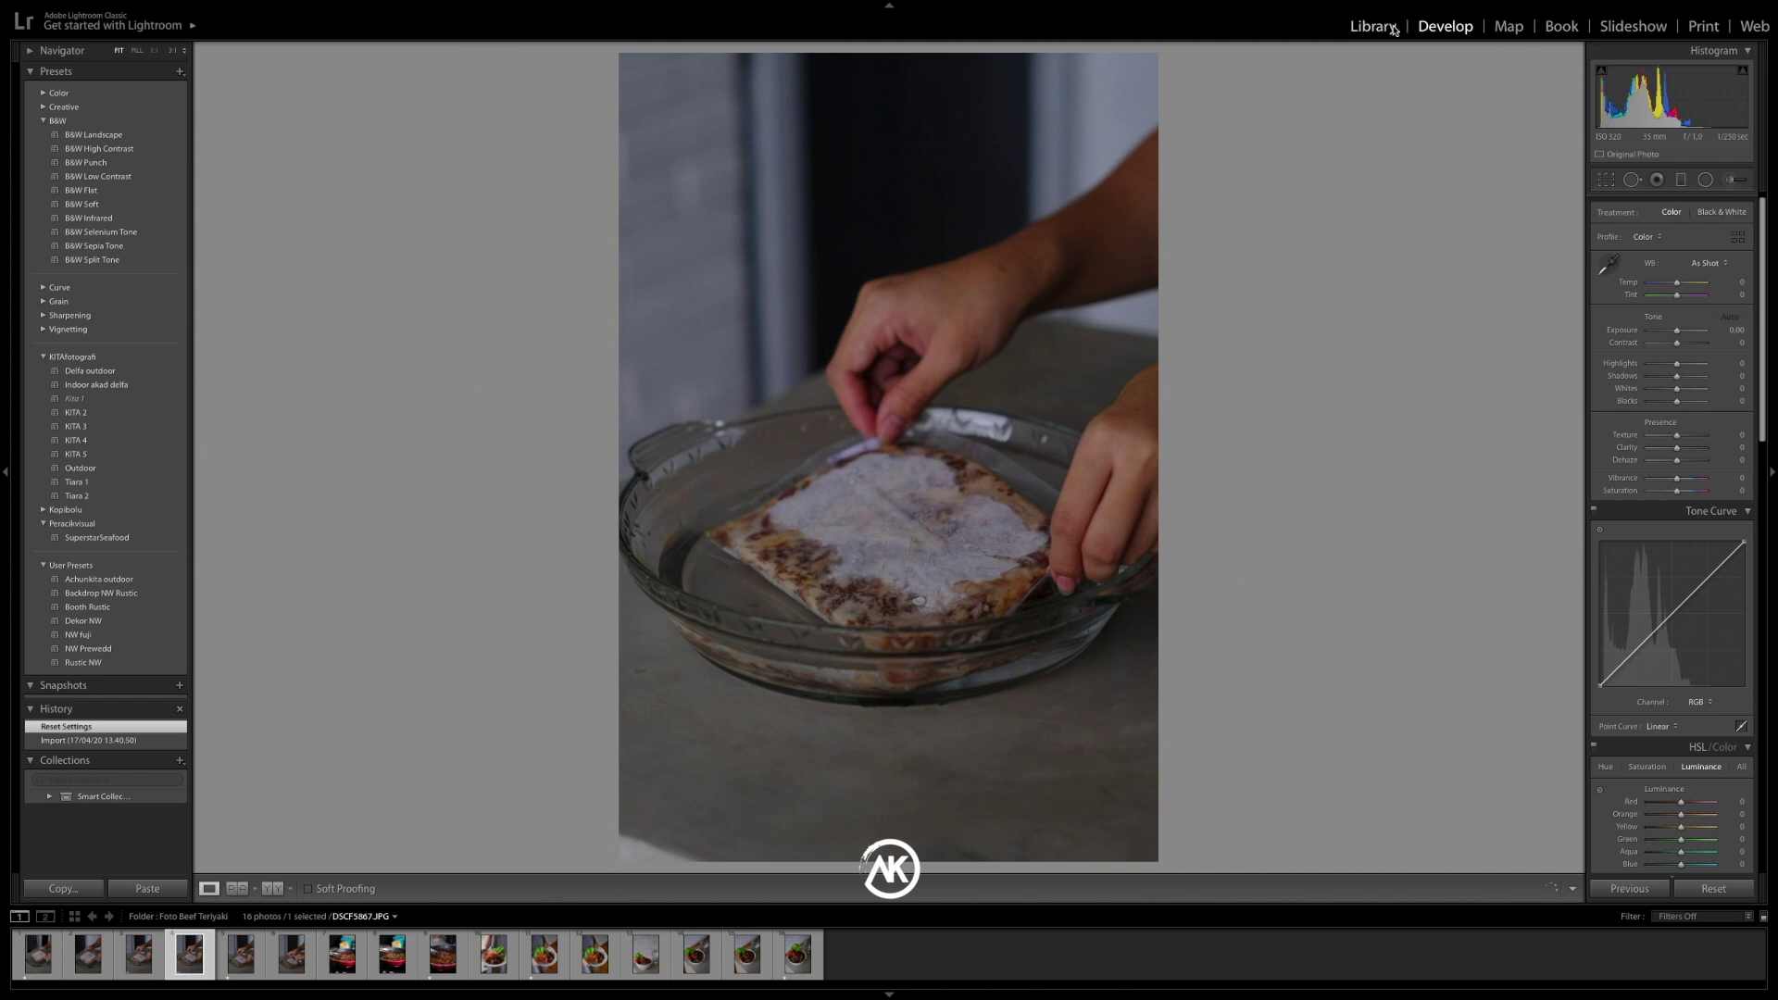
{"action": "left_click", "coordinate": [1372, 25]}
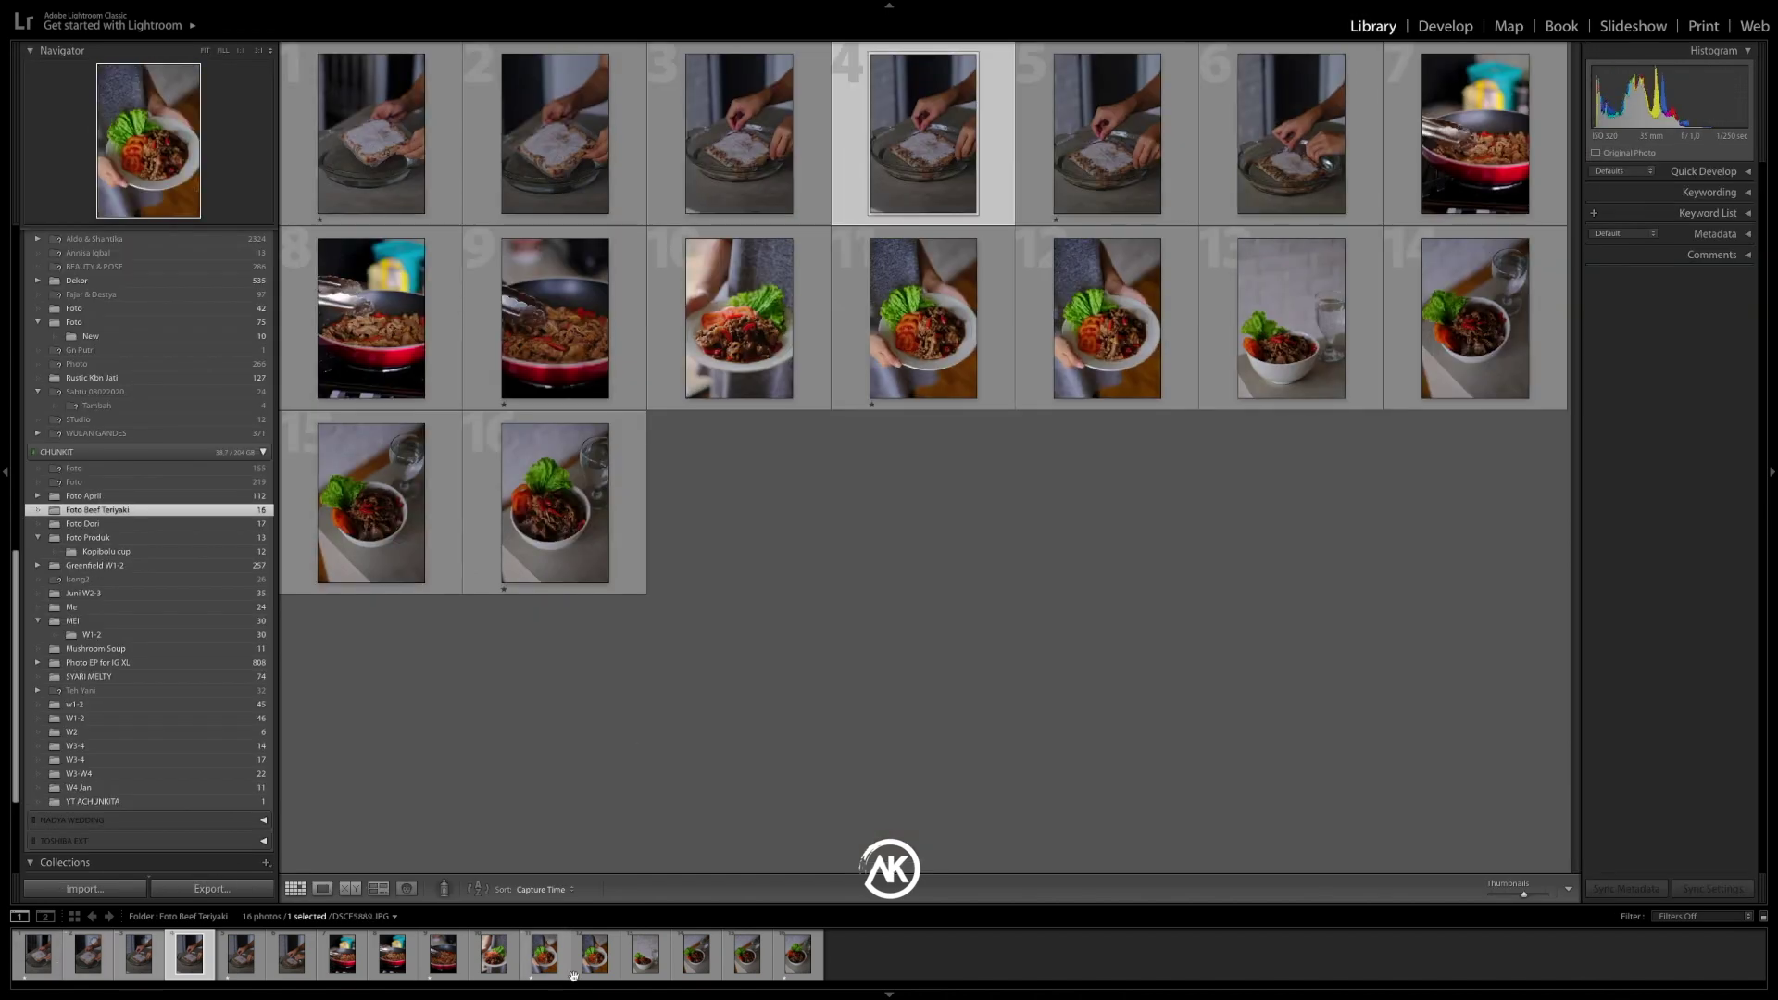
{"action": "left_click", "coordinate": [55, 971]}
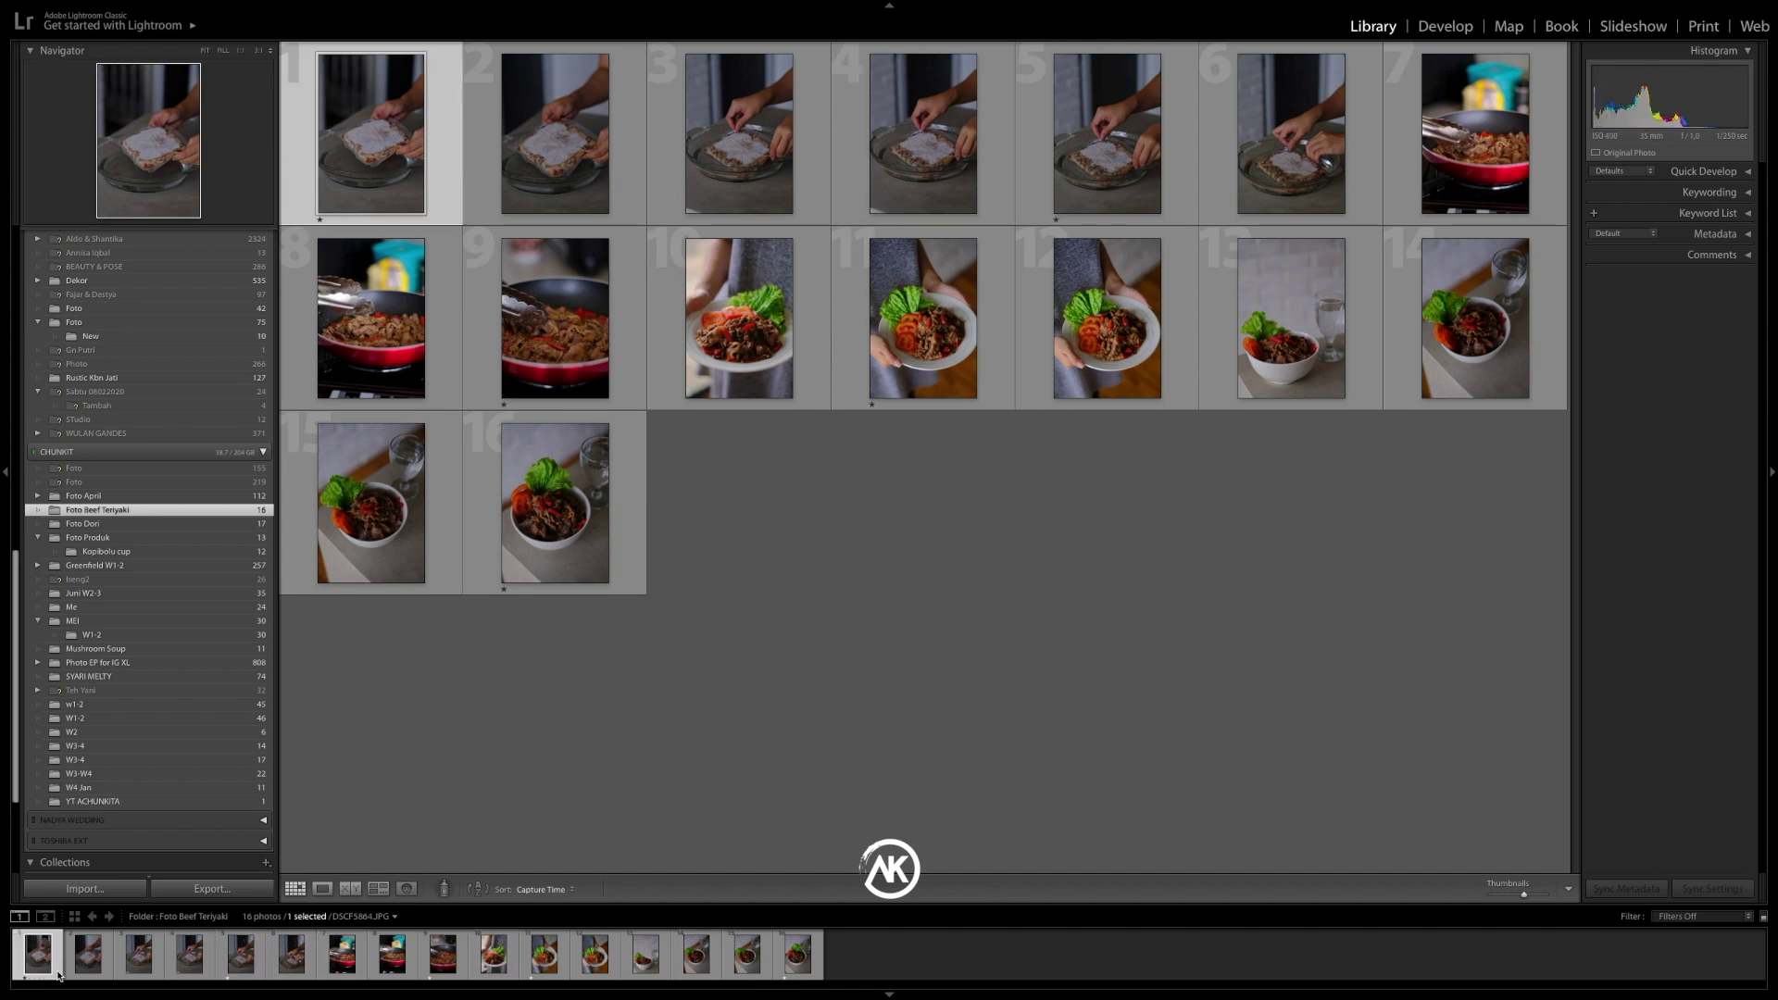
{"action": "left_click", "coordinate": [104, 971]}
{"action": "key", "text": "d"}
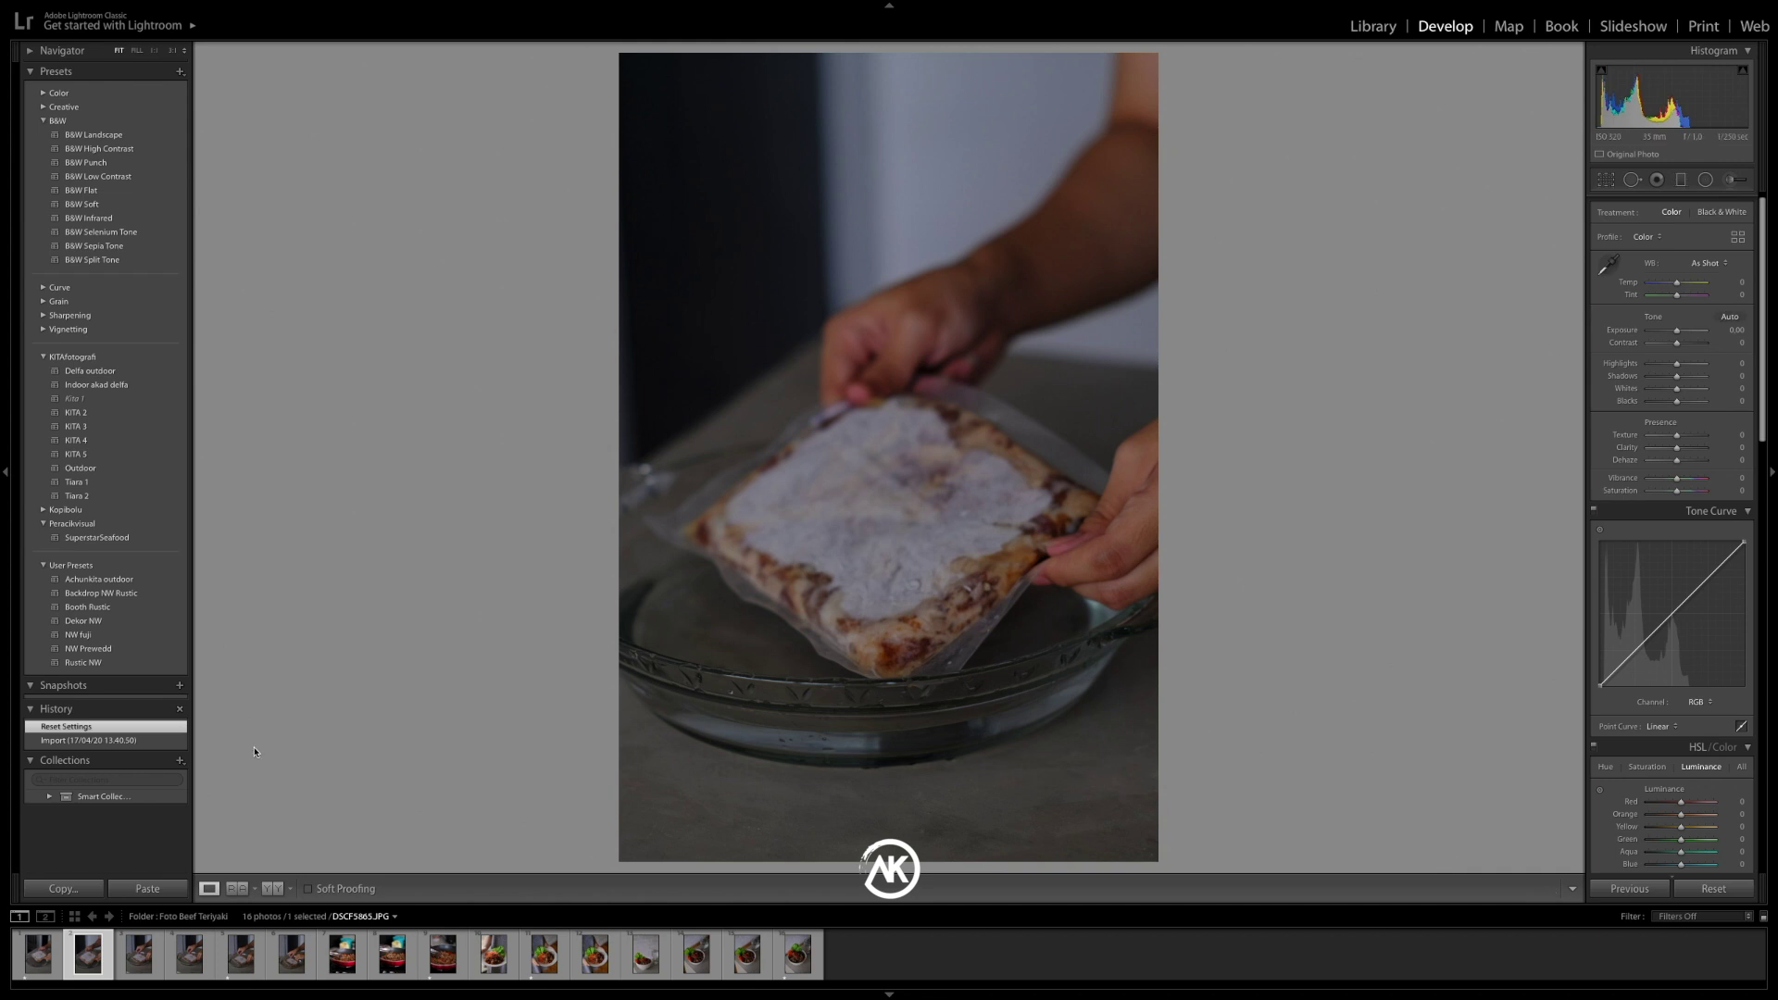
Go through the opening shots from the first photo and rate the third one, the hands over the glass dish, 3 stars
{"action": "left_click", "coordinate": [58, 974]}
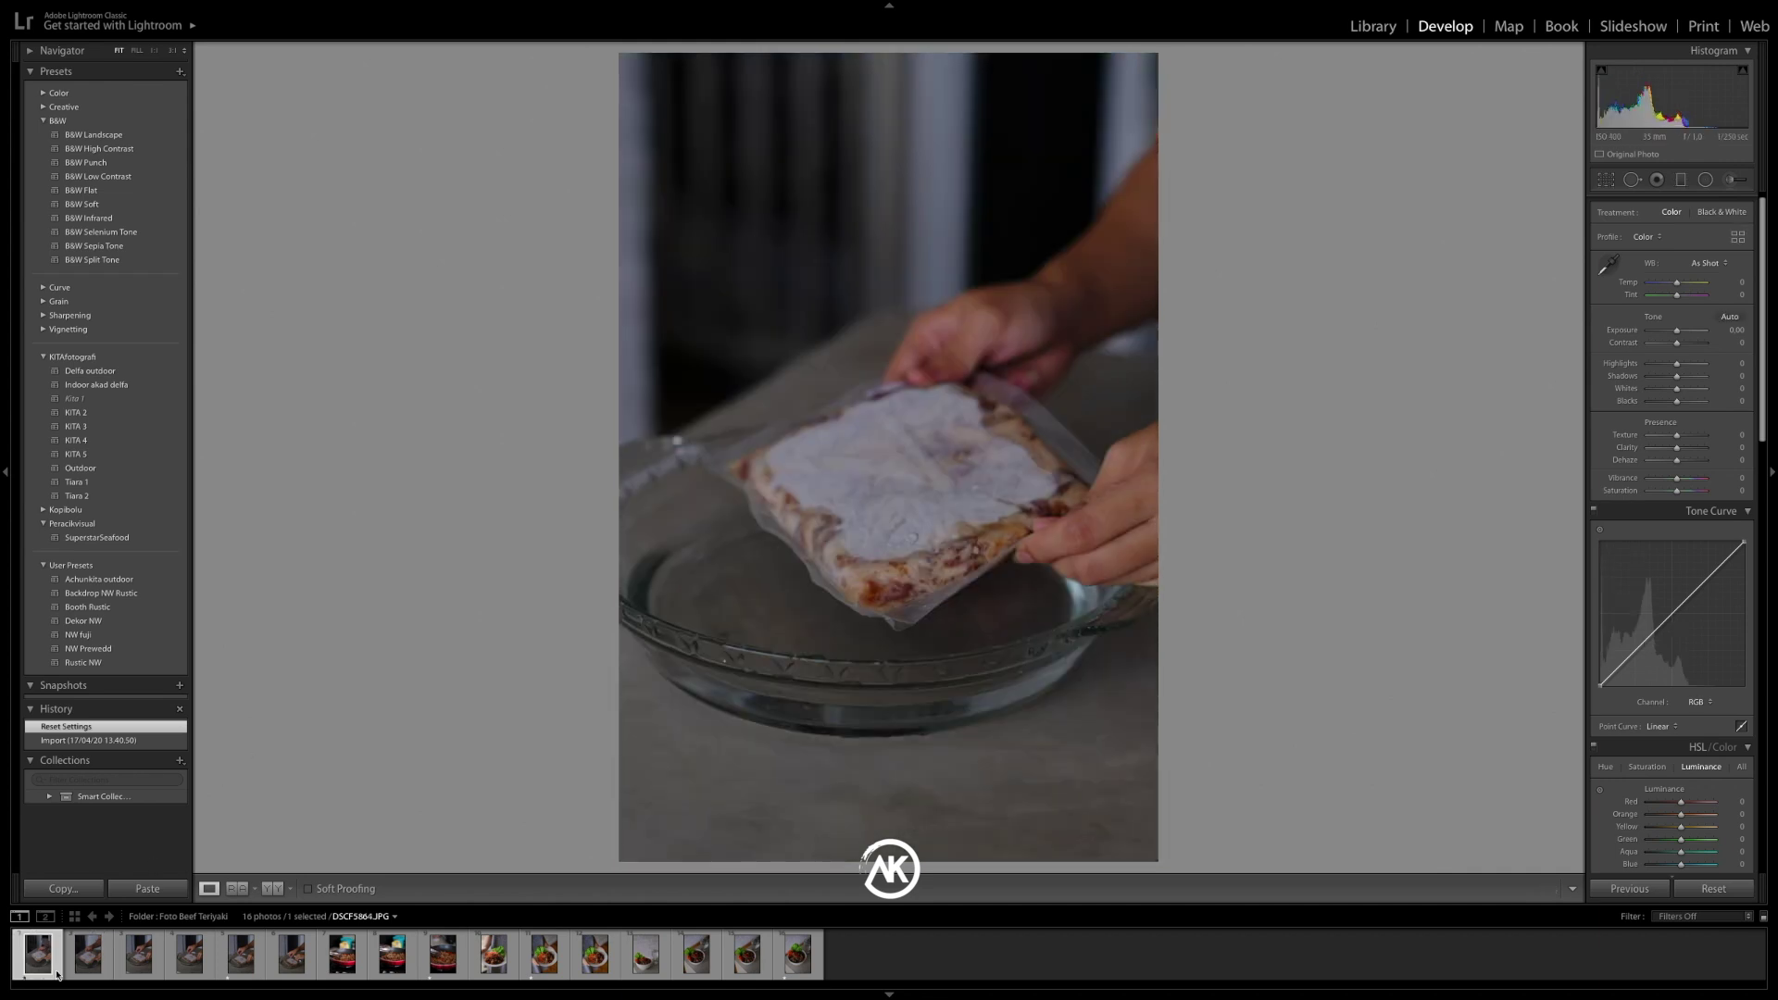
{"action": "key", "text": "Right"}
{"action": "key", "text": "Right"}
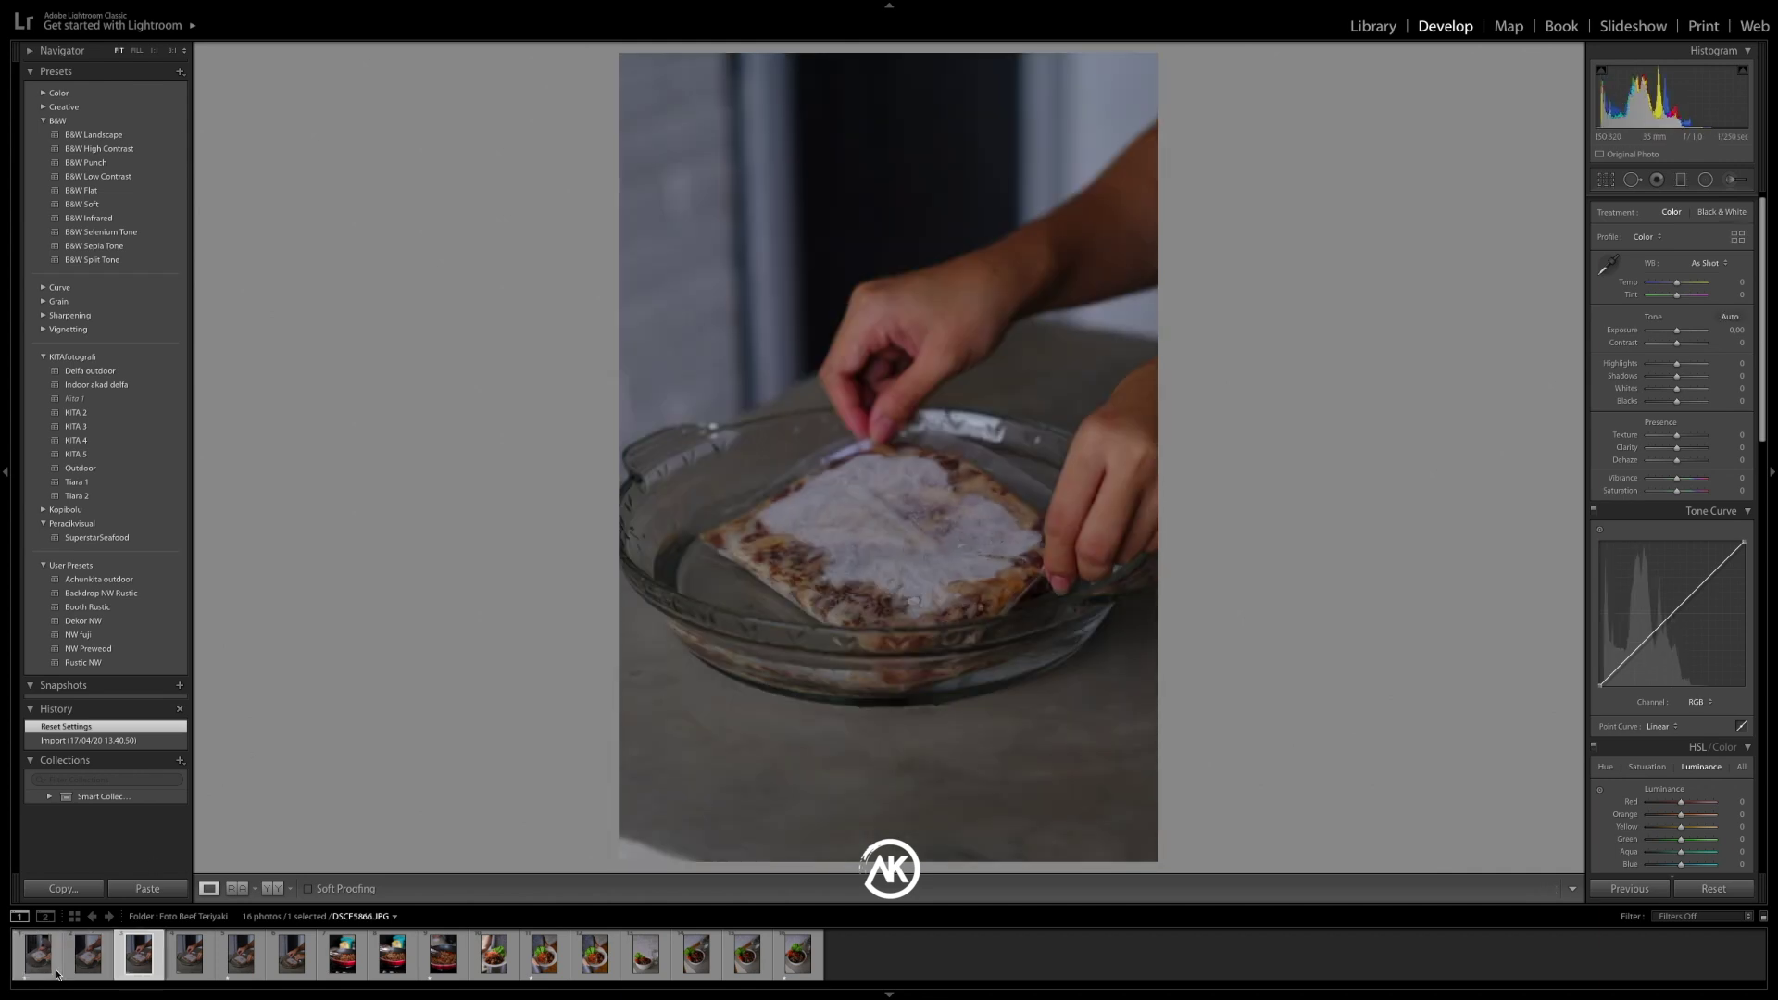
{"action": "key", "text": "3"}
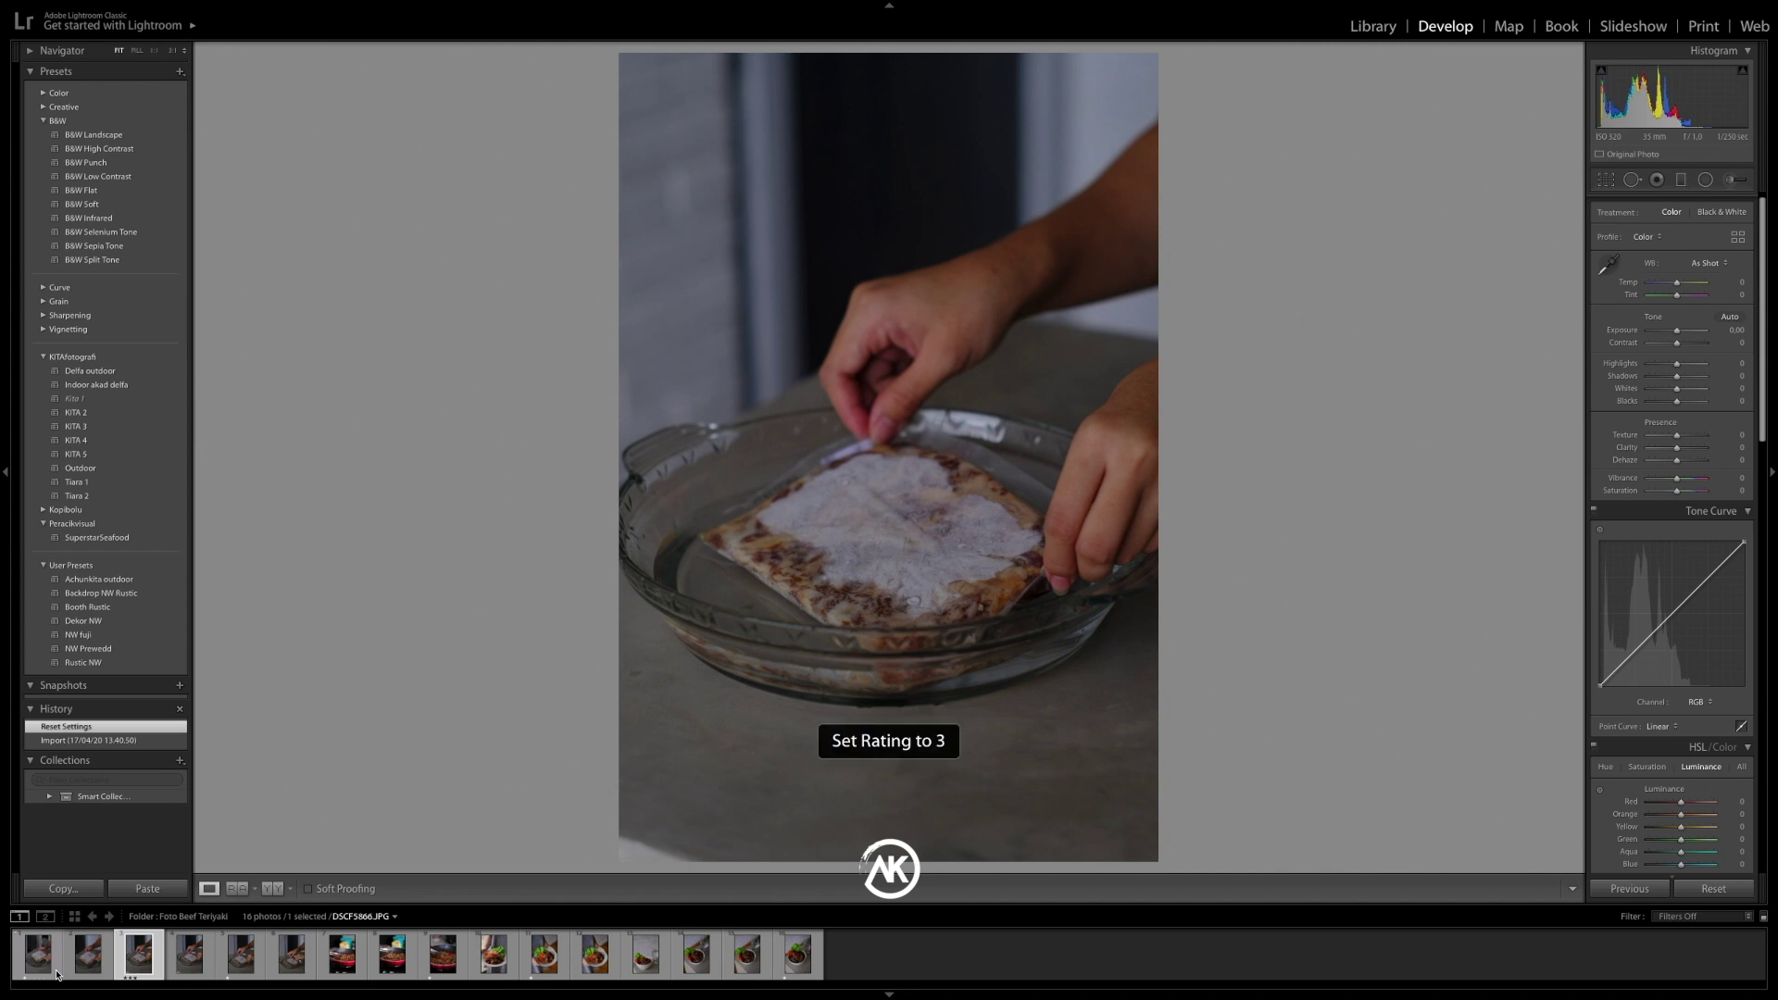
Compare the following dish and frying pan photos and rate the ninth one, the pan close-up, 3 stars
{"action": "key", "text": "Right"}
{"action": "key", "text": "Right"}
{"action": "key", "text": "Right"}
{"action": "key", "text": "Right"}
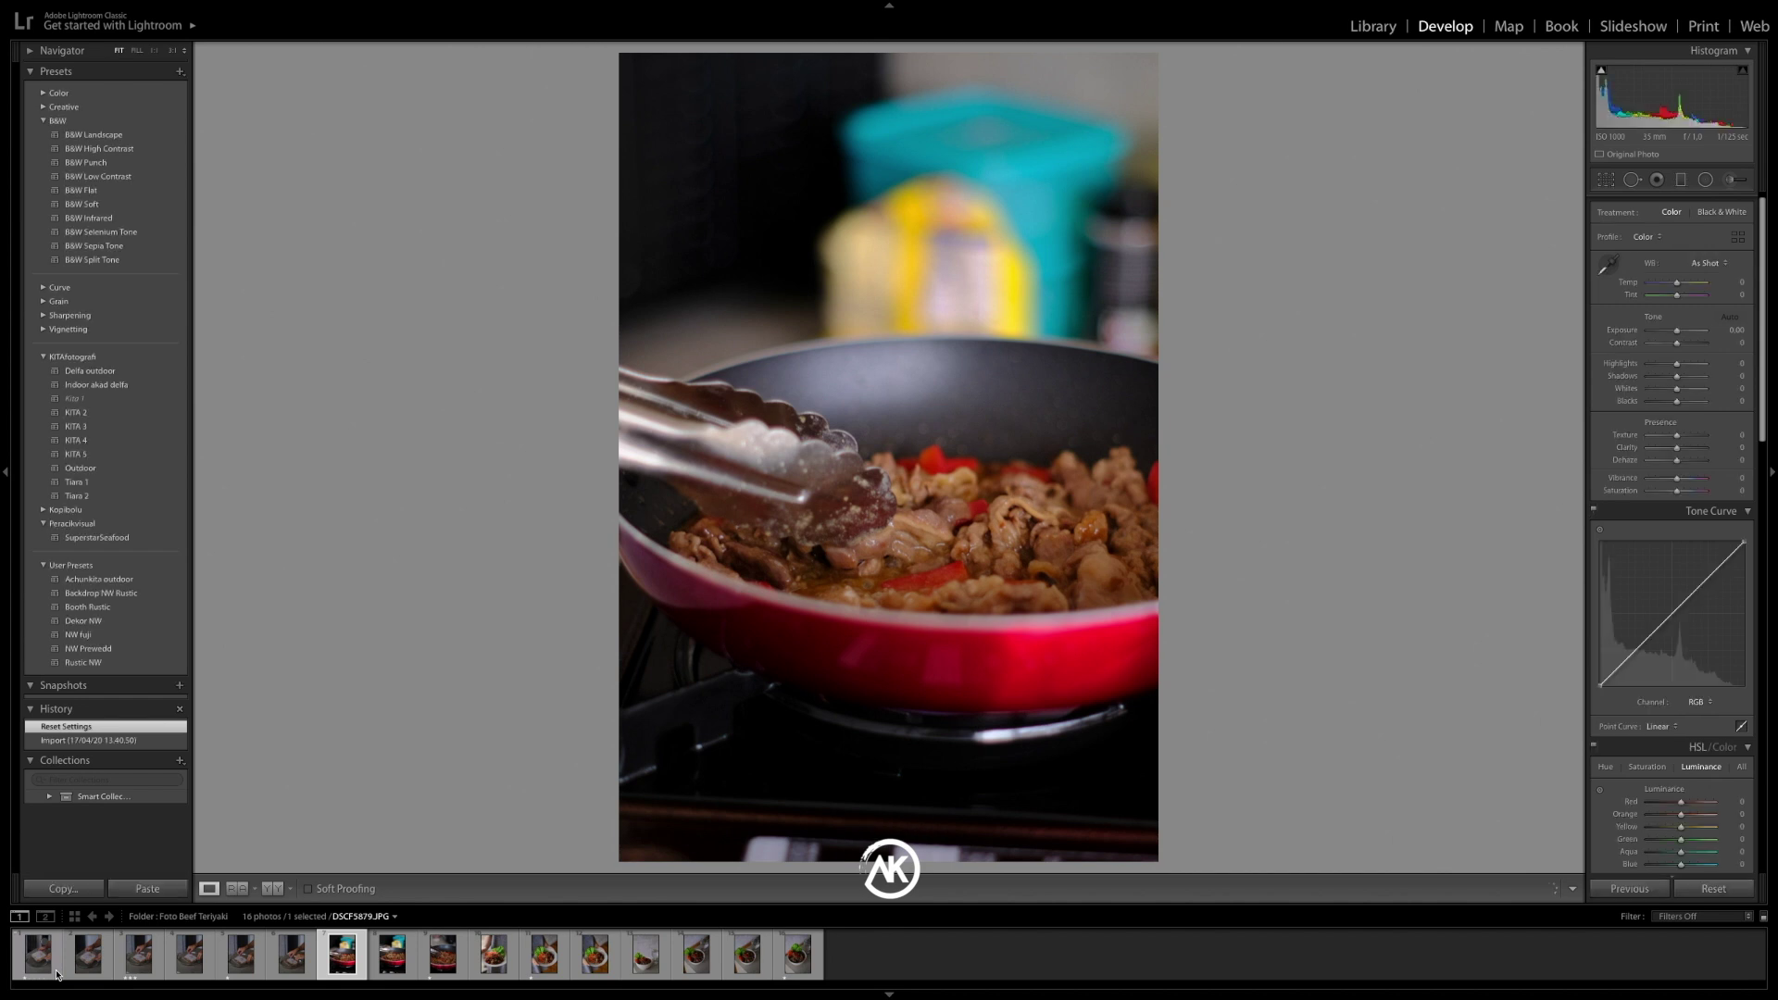
{"action": "key", "text": "Right"}
{"action": "key", "text": "Left"}
{"action": "key", "text": "Right"}
{"action": "key", "text": "Right"}
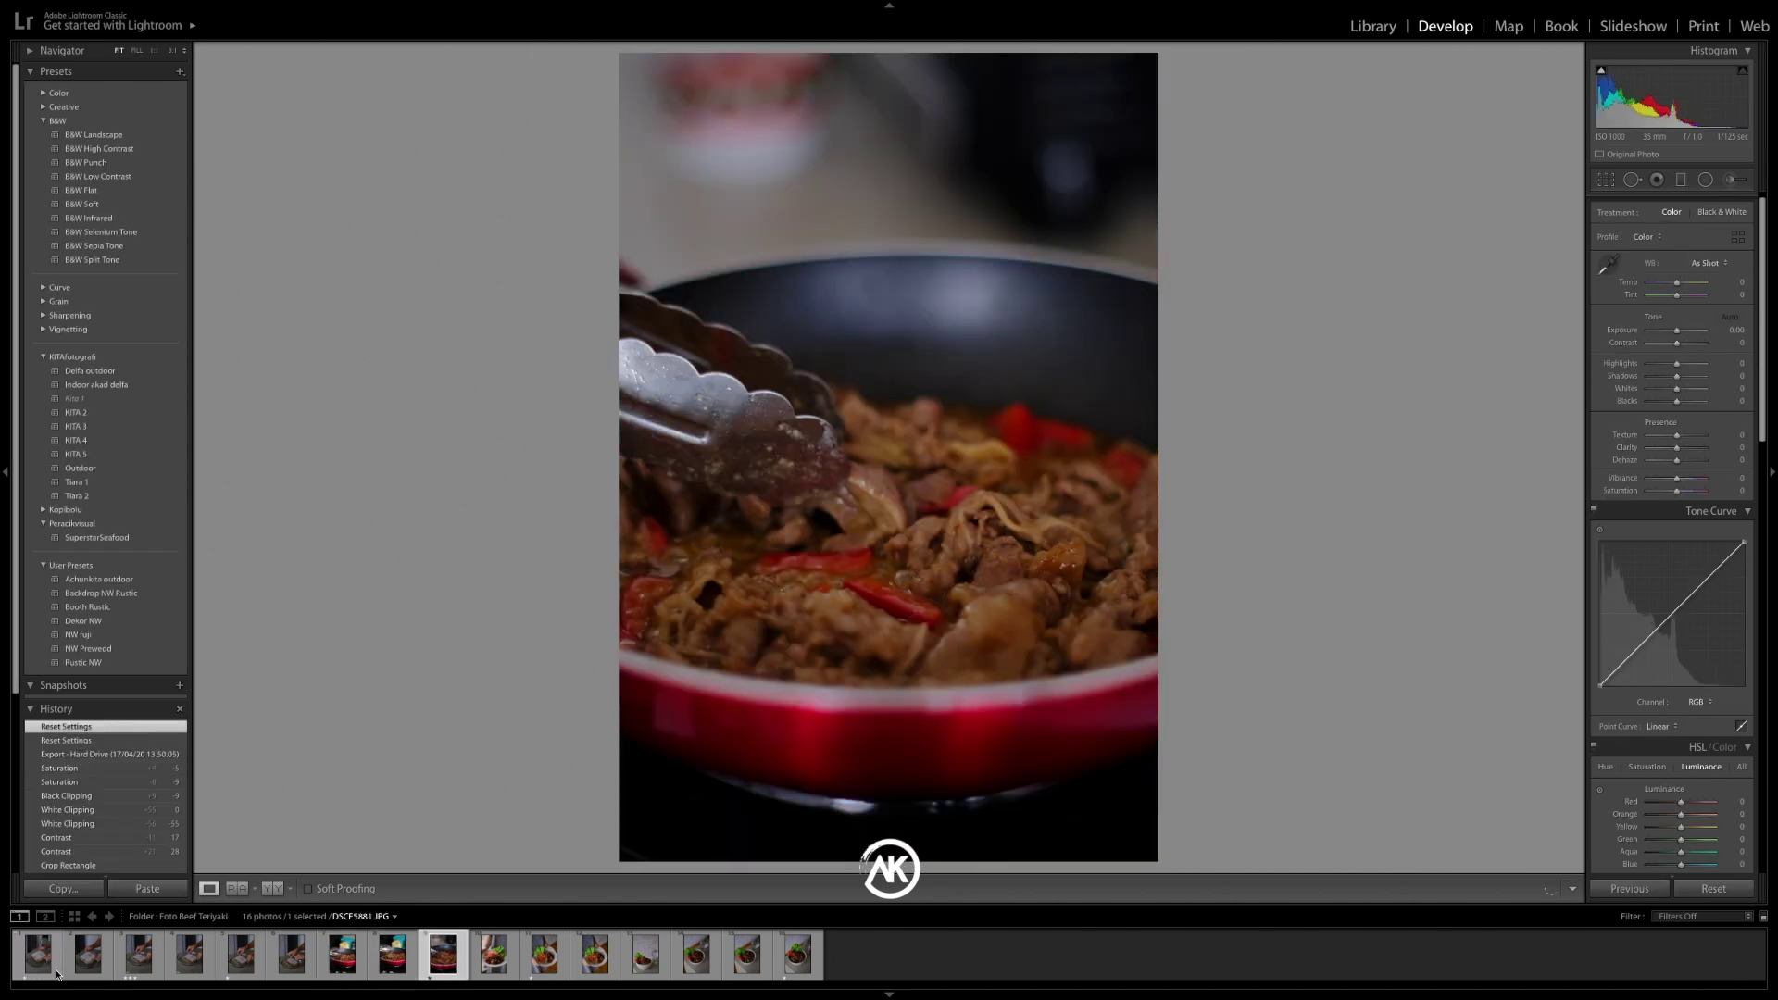
{"action": "key", "text": "3"}
Rate the eleventh photo, the held plate with lettuce and tomato, 3 stars
{"action": "key", "text": "Right"}
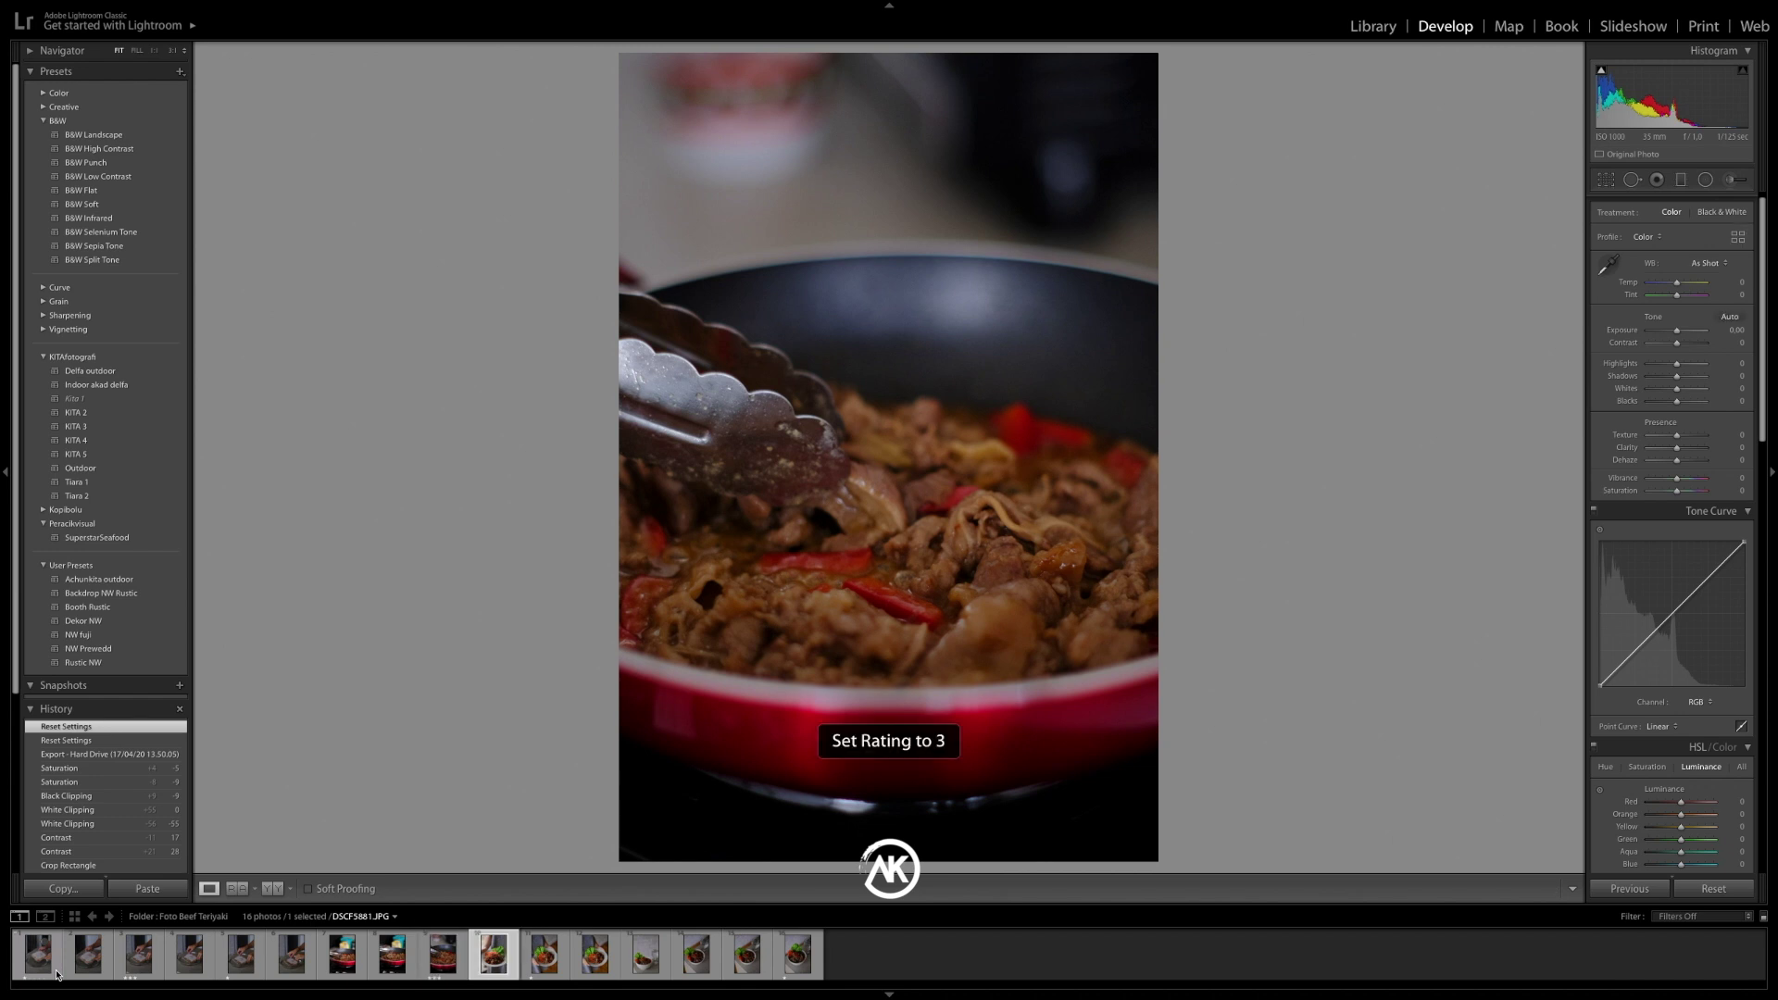
{"action": "key", "text": "Right"}
{"action": "key", "text": "3"}
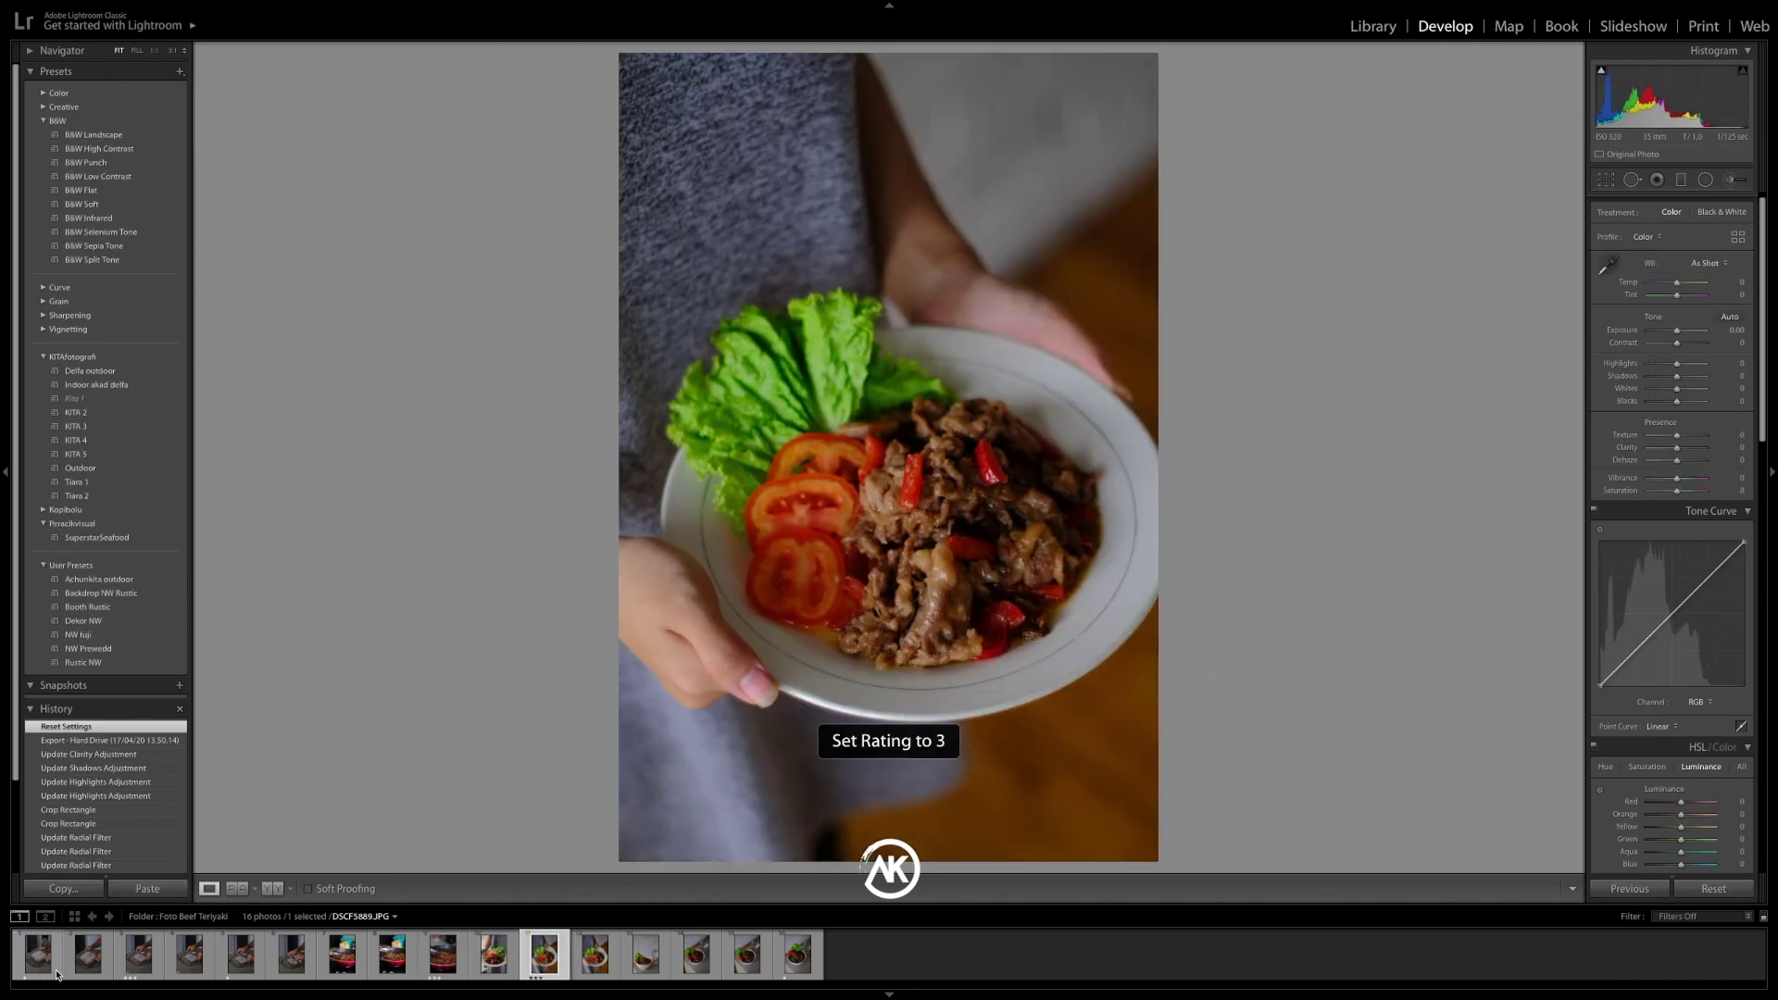
Rate the thirteenth and the last photo, both showing the white bowl and water glass, 3 stars, and return to the Library grid
{"action": "key", "text": "Right"}
{"action": "key", "text": "Right"}
{"action": "key", "text": "Right"}
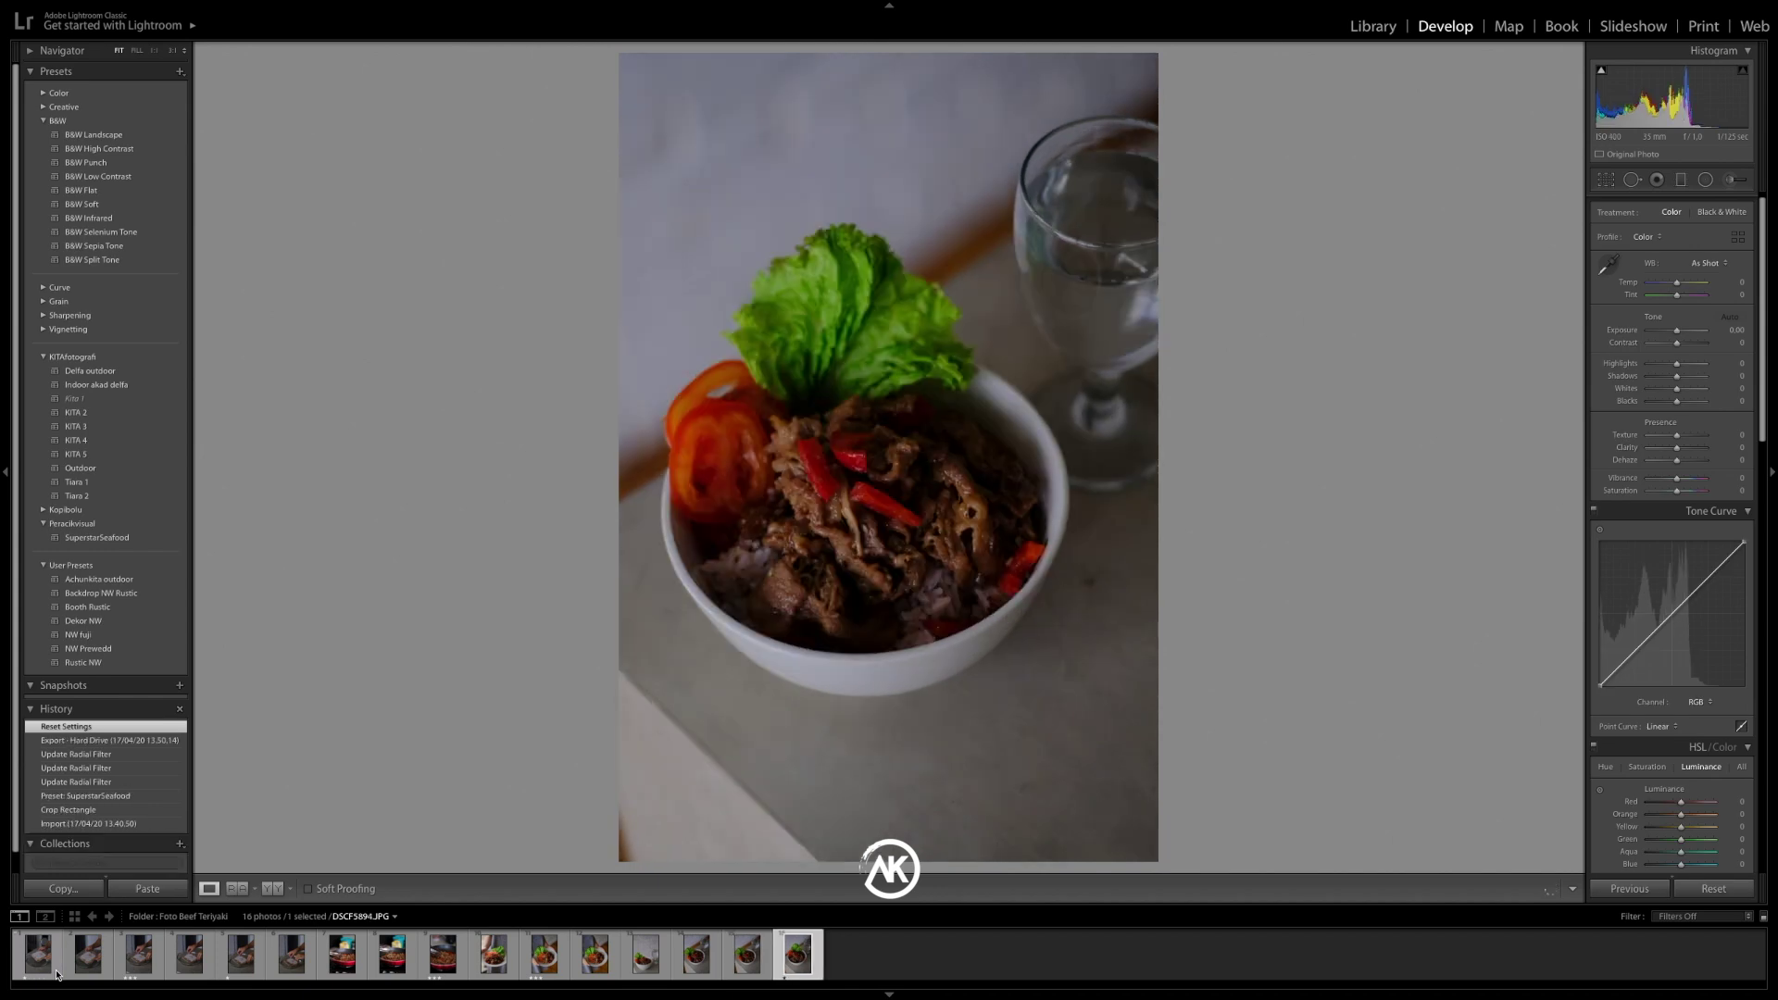
{"action": "key", "text": "Left"}
{"action": "key", "text": "3"}
{"action": "key", "text": "g"}
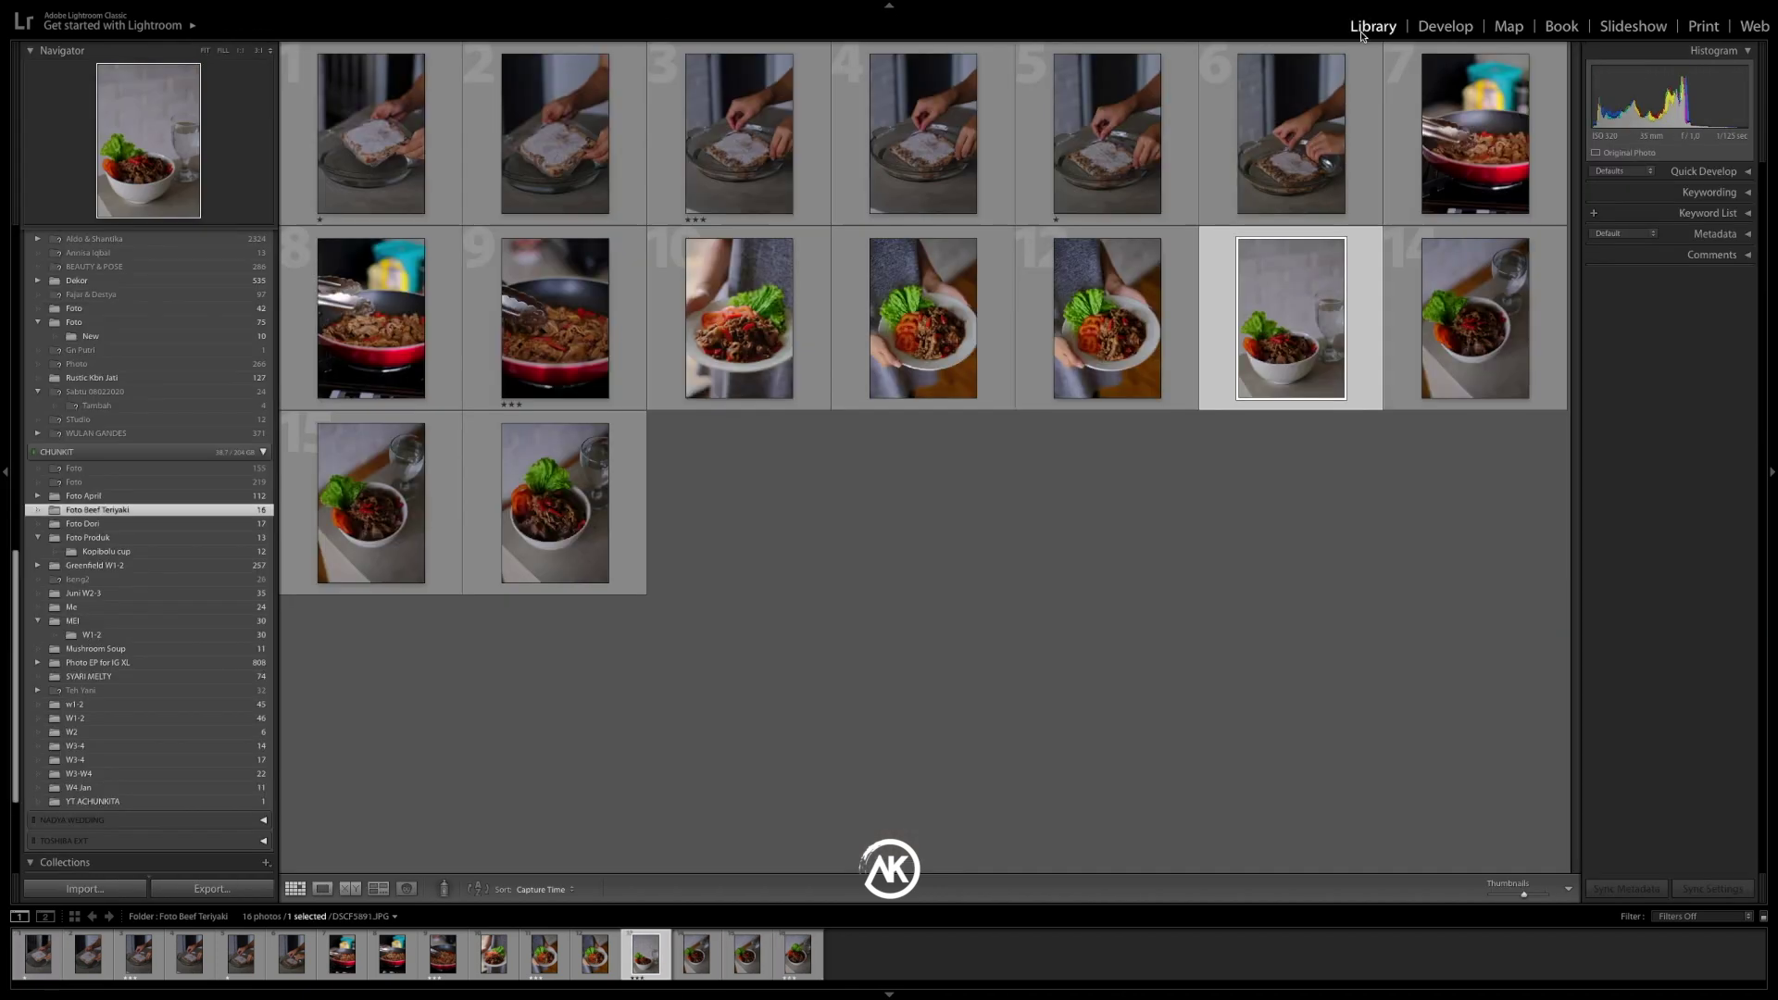
Filter the Library by attribute to show only photos rated 3 stars or higher
{"action": "key", "text": "d"}
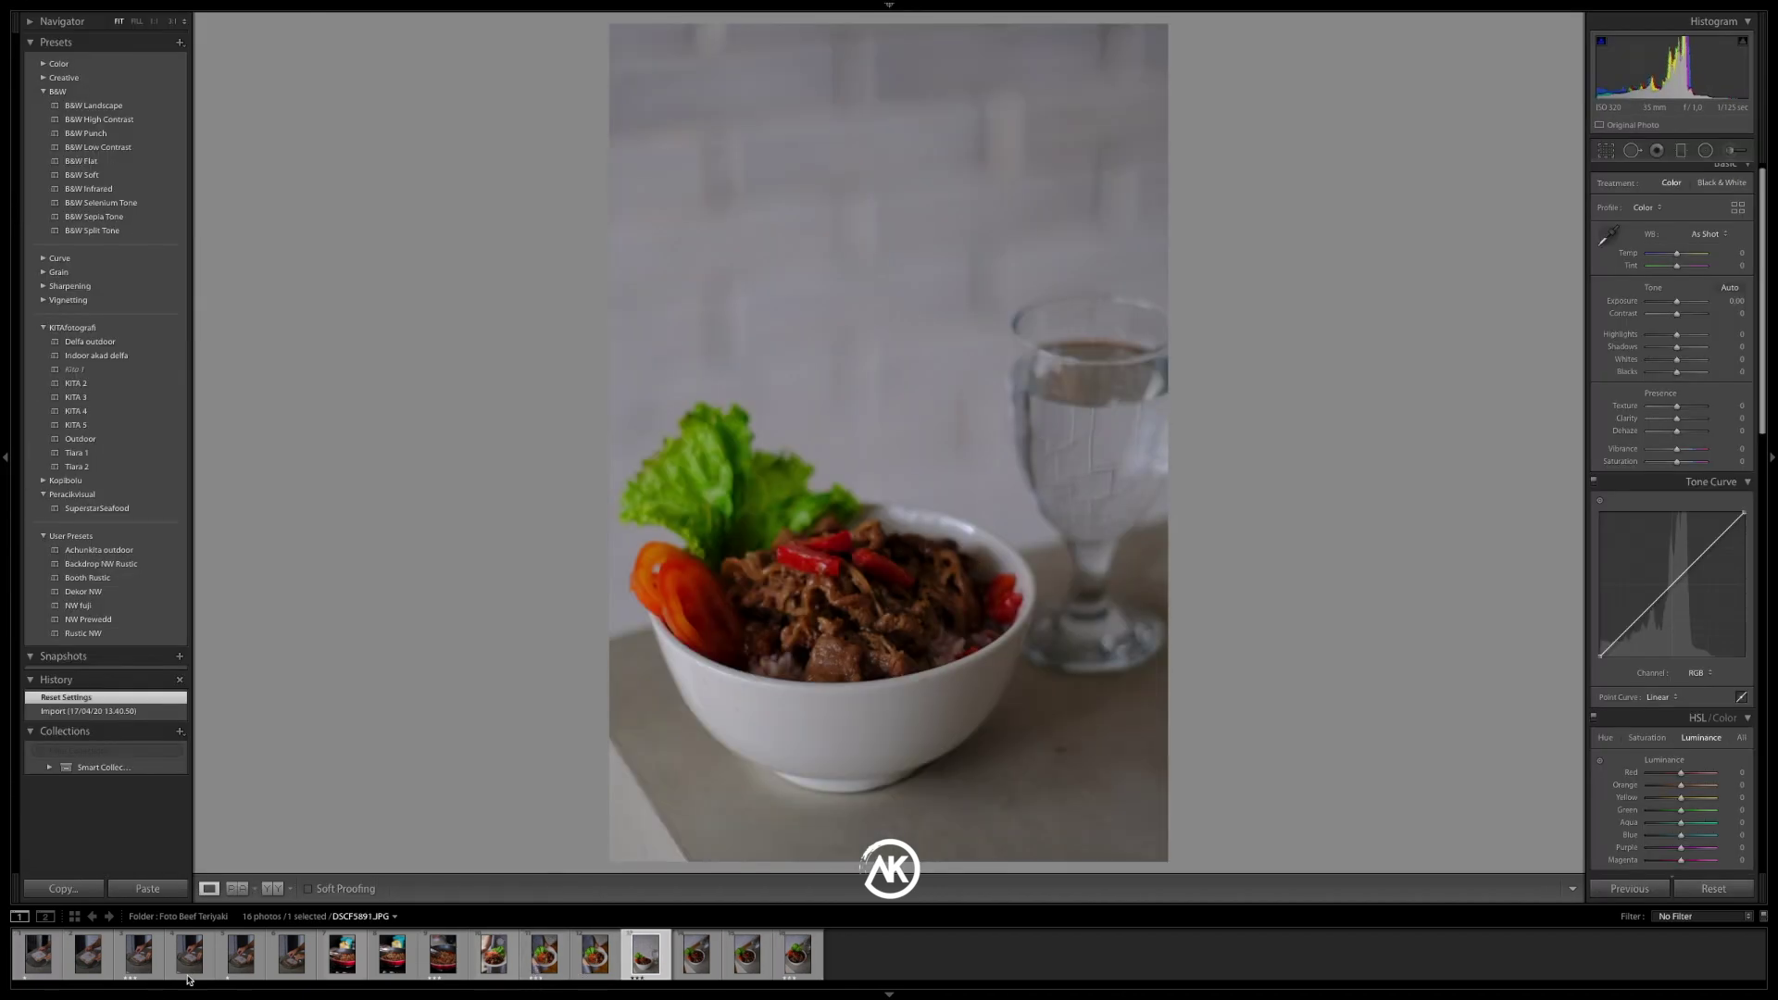
{"action": "mouse_move", "coordinate": [1379, 4]}
{"action": "left_click", "coordinate": [1376, 28]}
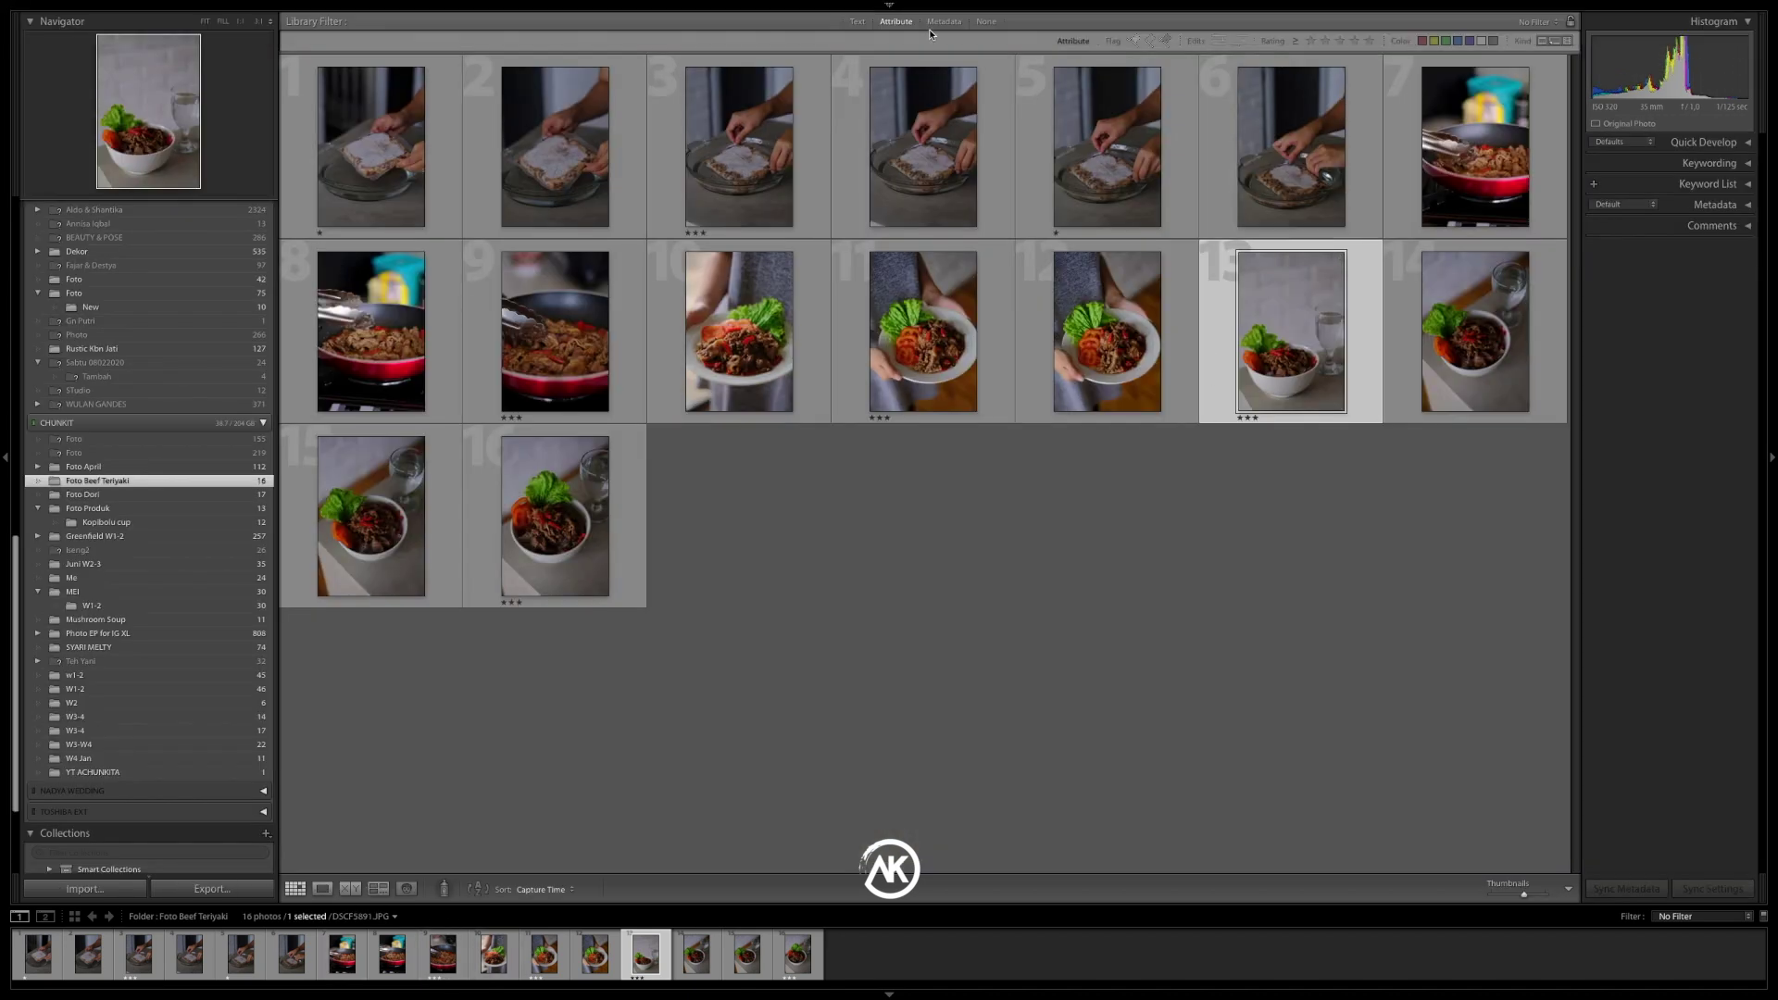
{"action": "left_click", "coordinate": [1338, 41]}
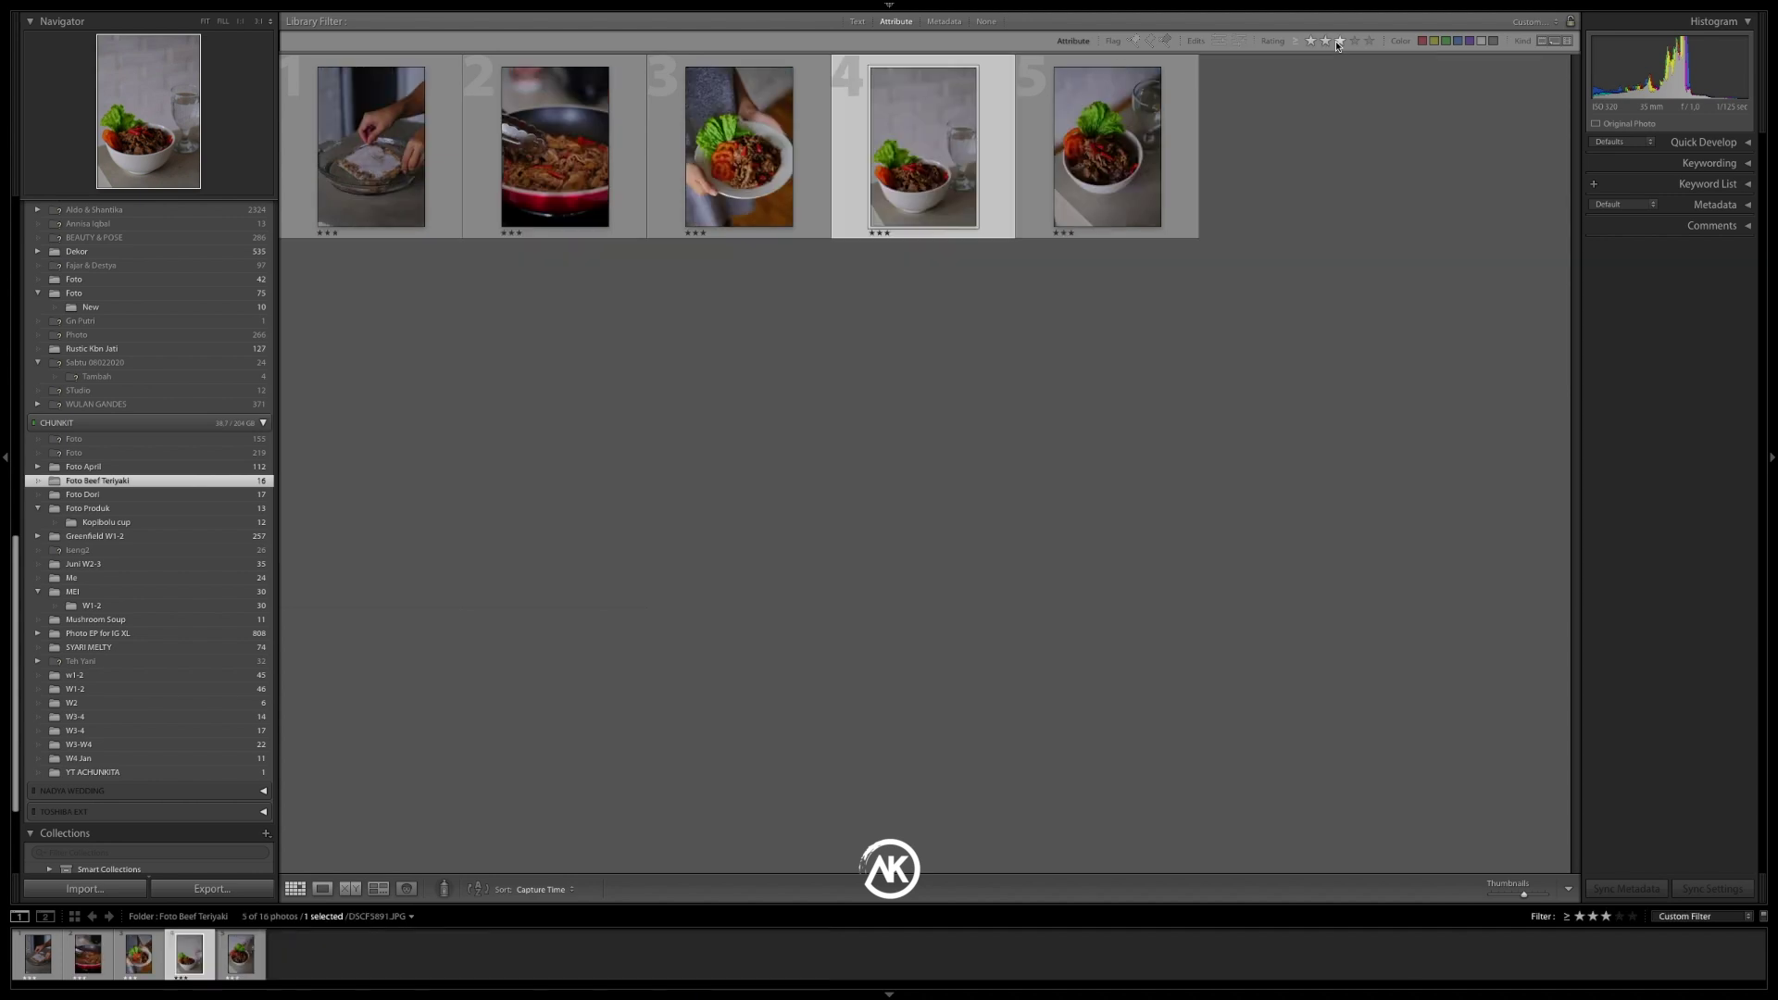
{"action": "mouse_move", "coordinate": [1338, 4]}
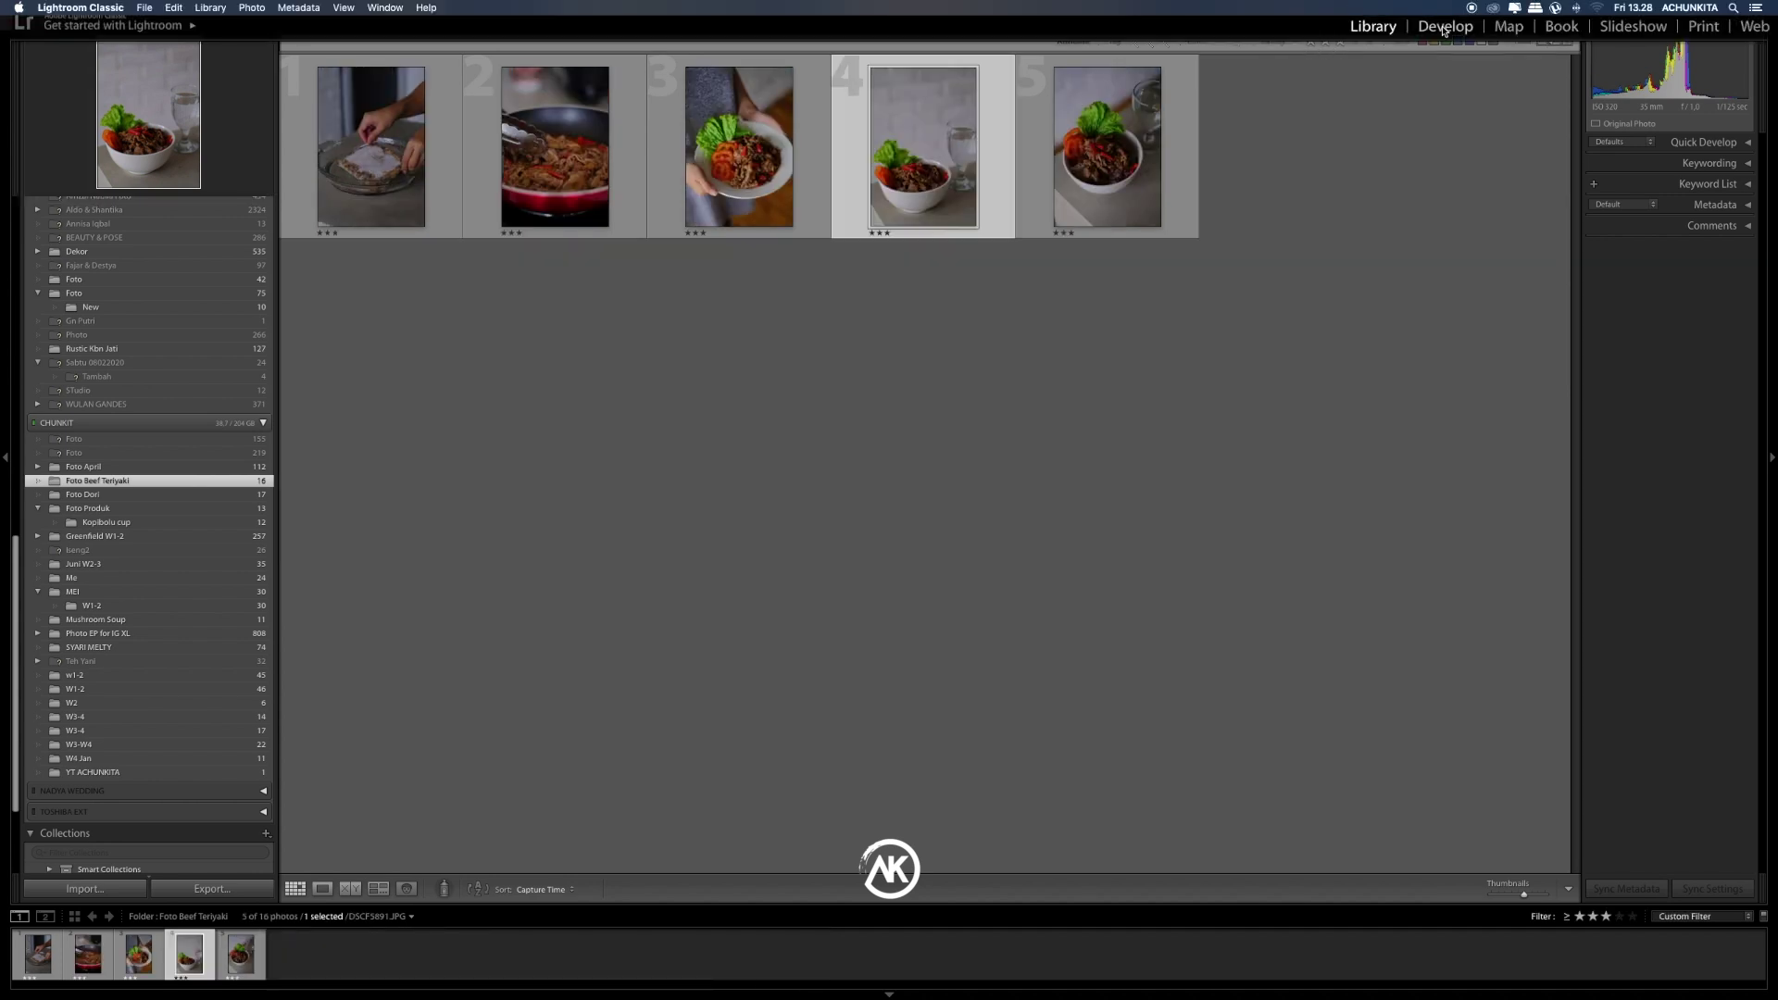
Review the filtered photos in the Develop module and select the last one, the bowl seen from above, for editing
{"action": "left_click", "coordinate": [1445, 27]}
{"action": "left_click", "coordinate": [240, 953]}
{"action": "left_click", "coordinate": [189, 954]}
{"action": "left_click", "coordinate": [139, 953]}
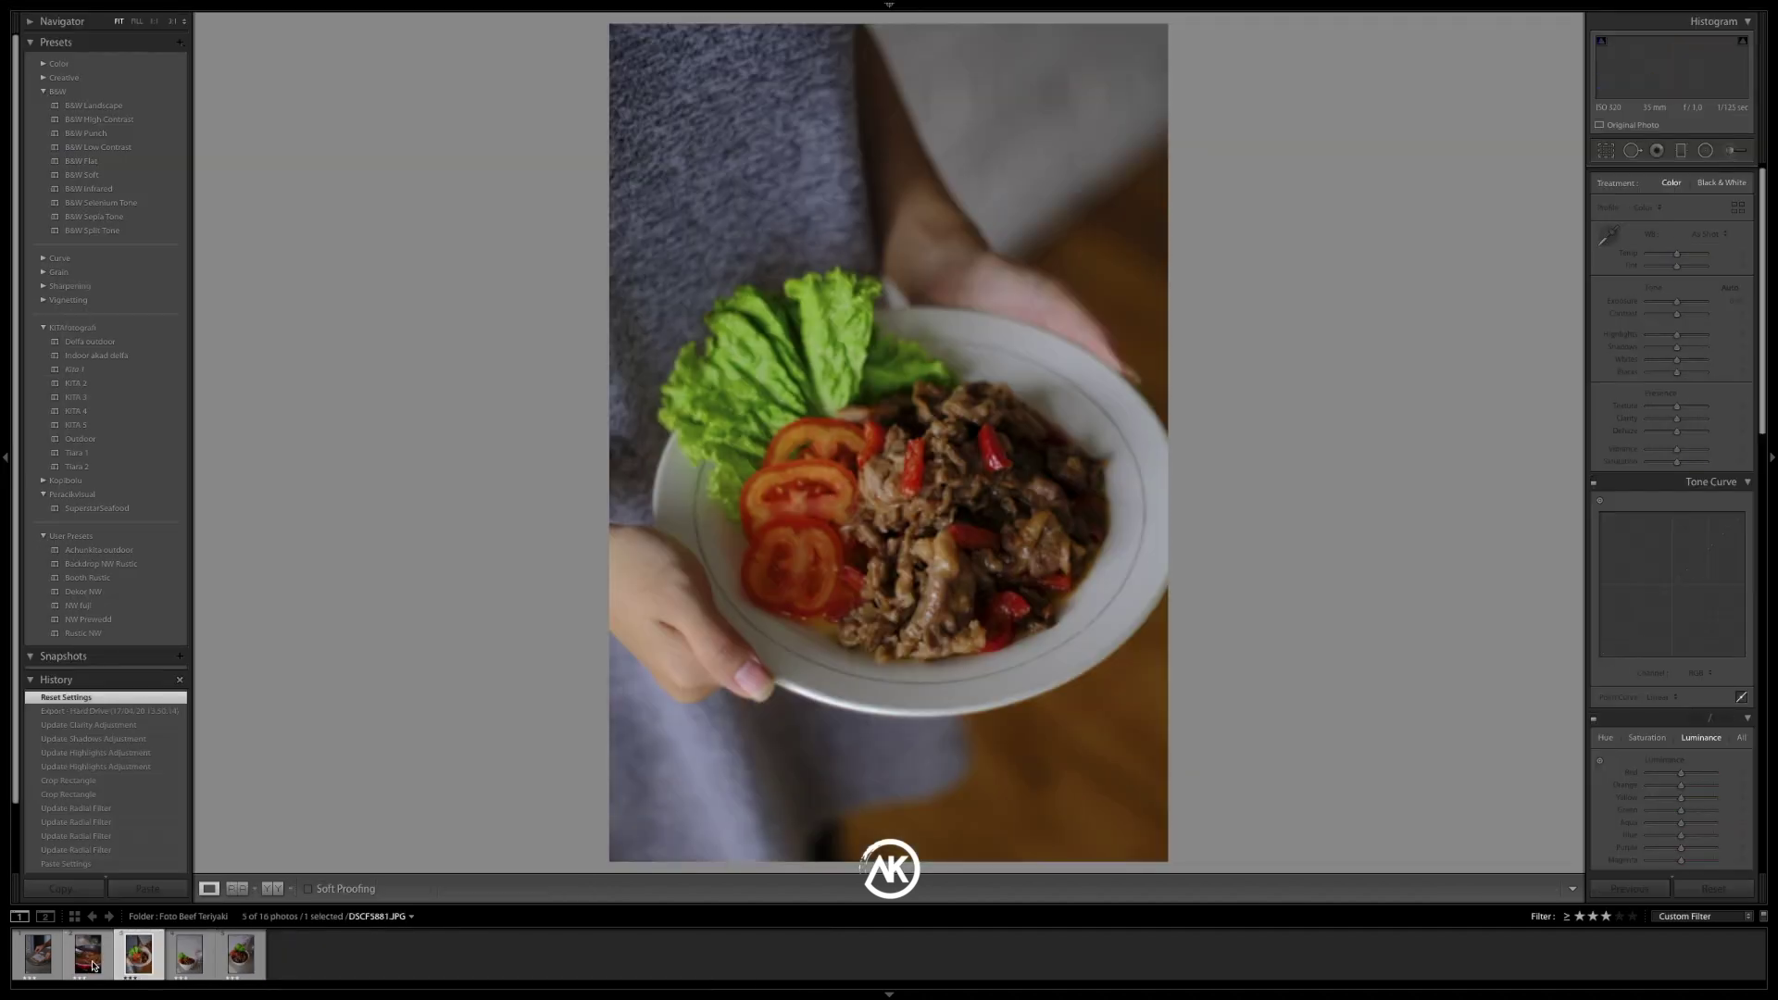
{"action": "left_click", "coordinate": [88, 953]}
{"action": "left_click", "coordinate": [43, 958]}
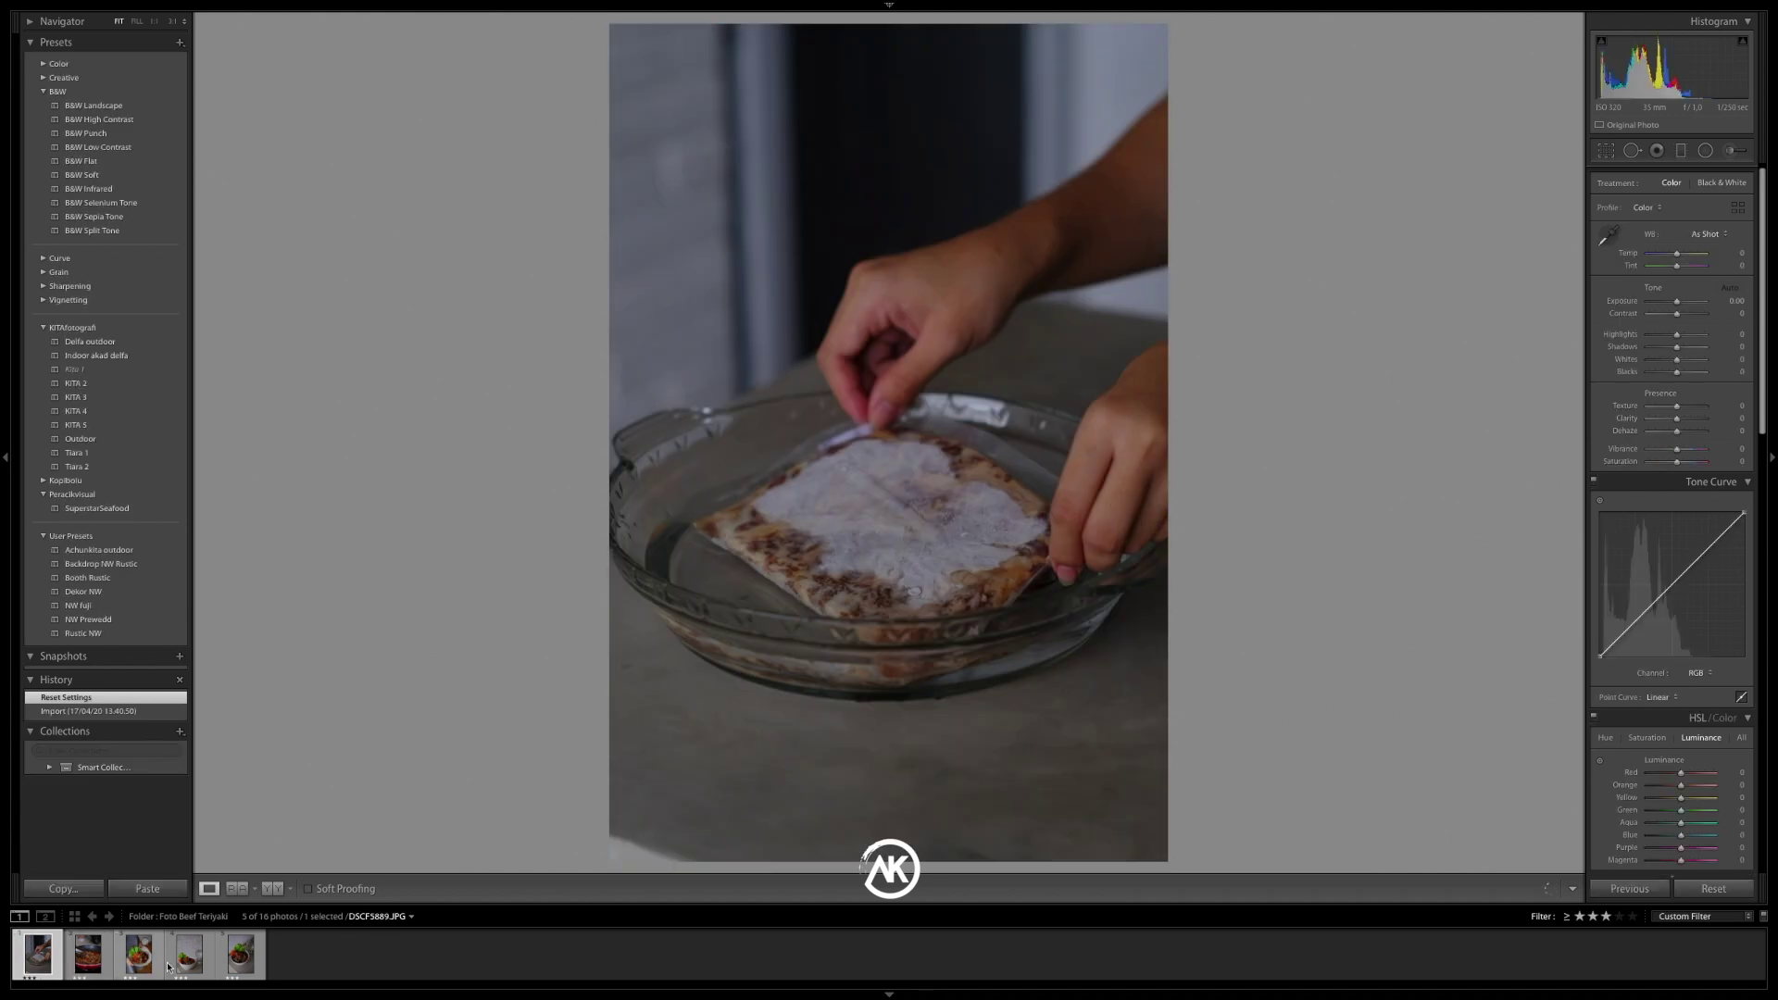
{"action": "left_click", "coordinate": [231, 963]}
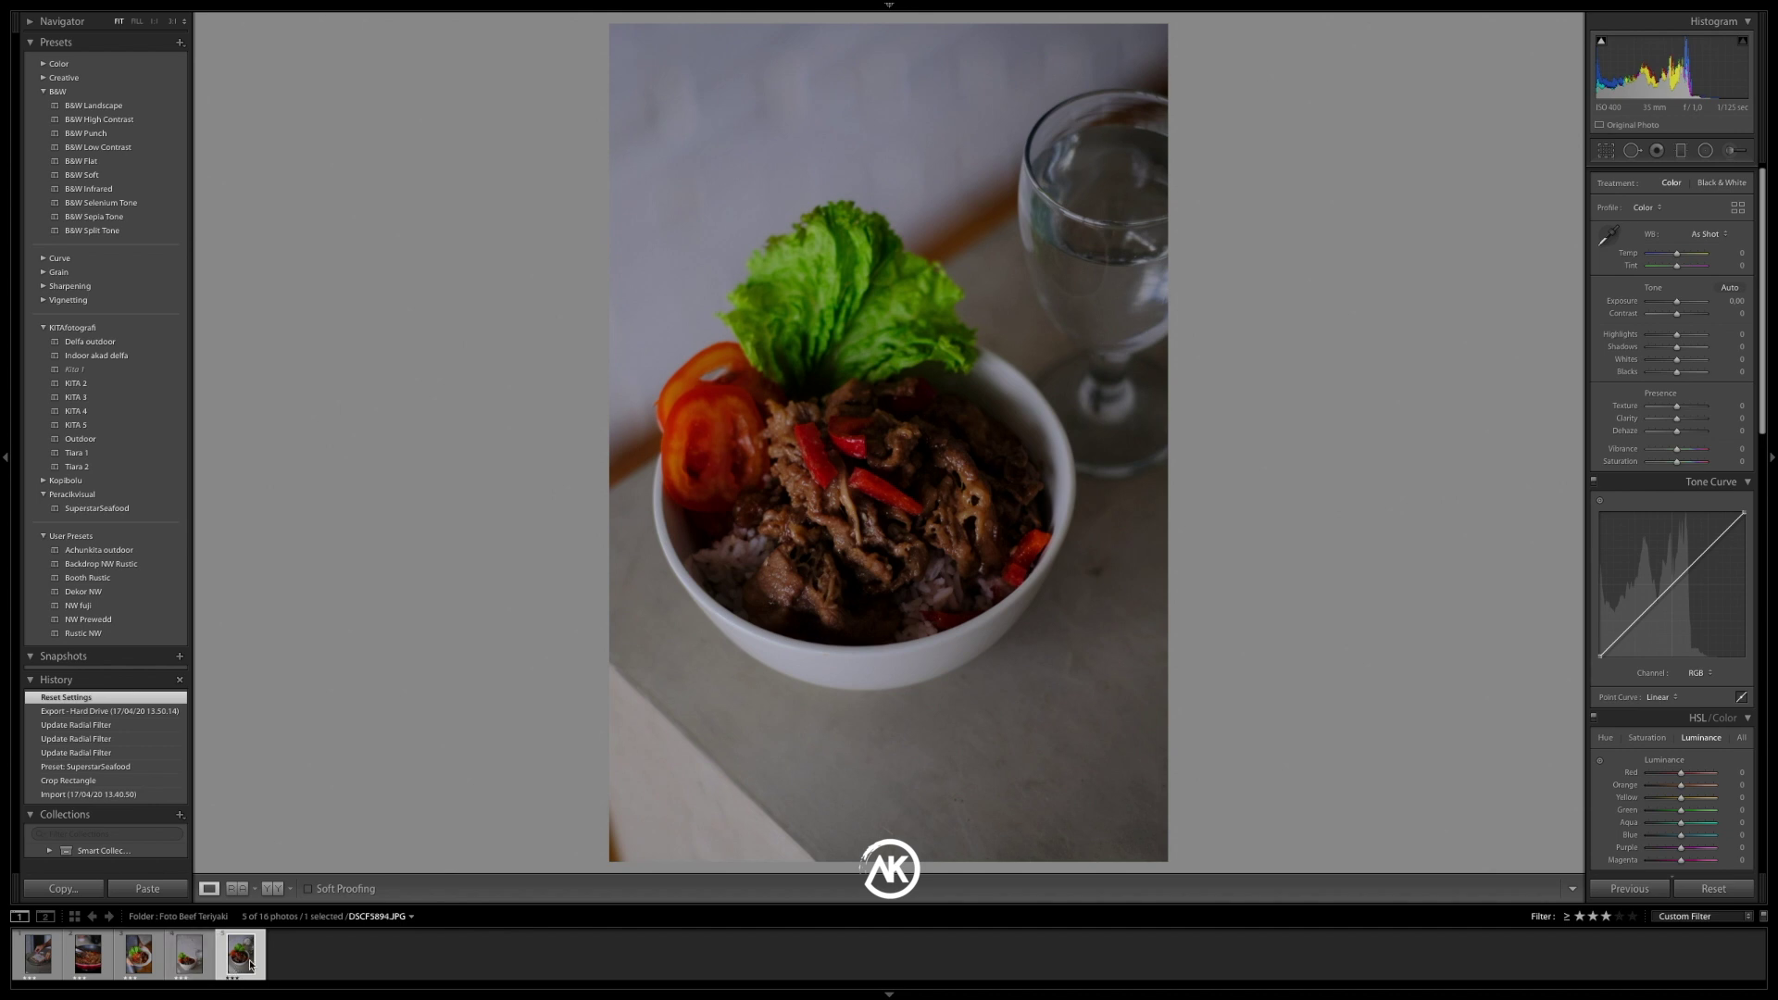
Correct the bowl photo's white balance by sampling a neutral area and fine-tuning it to Temp +5 and Tint −13
{"action": "left_click", "coordinate": [1608, 236]}
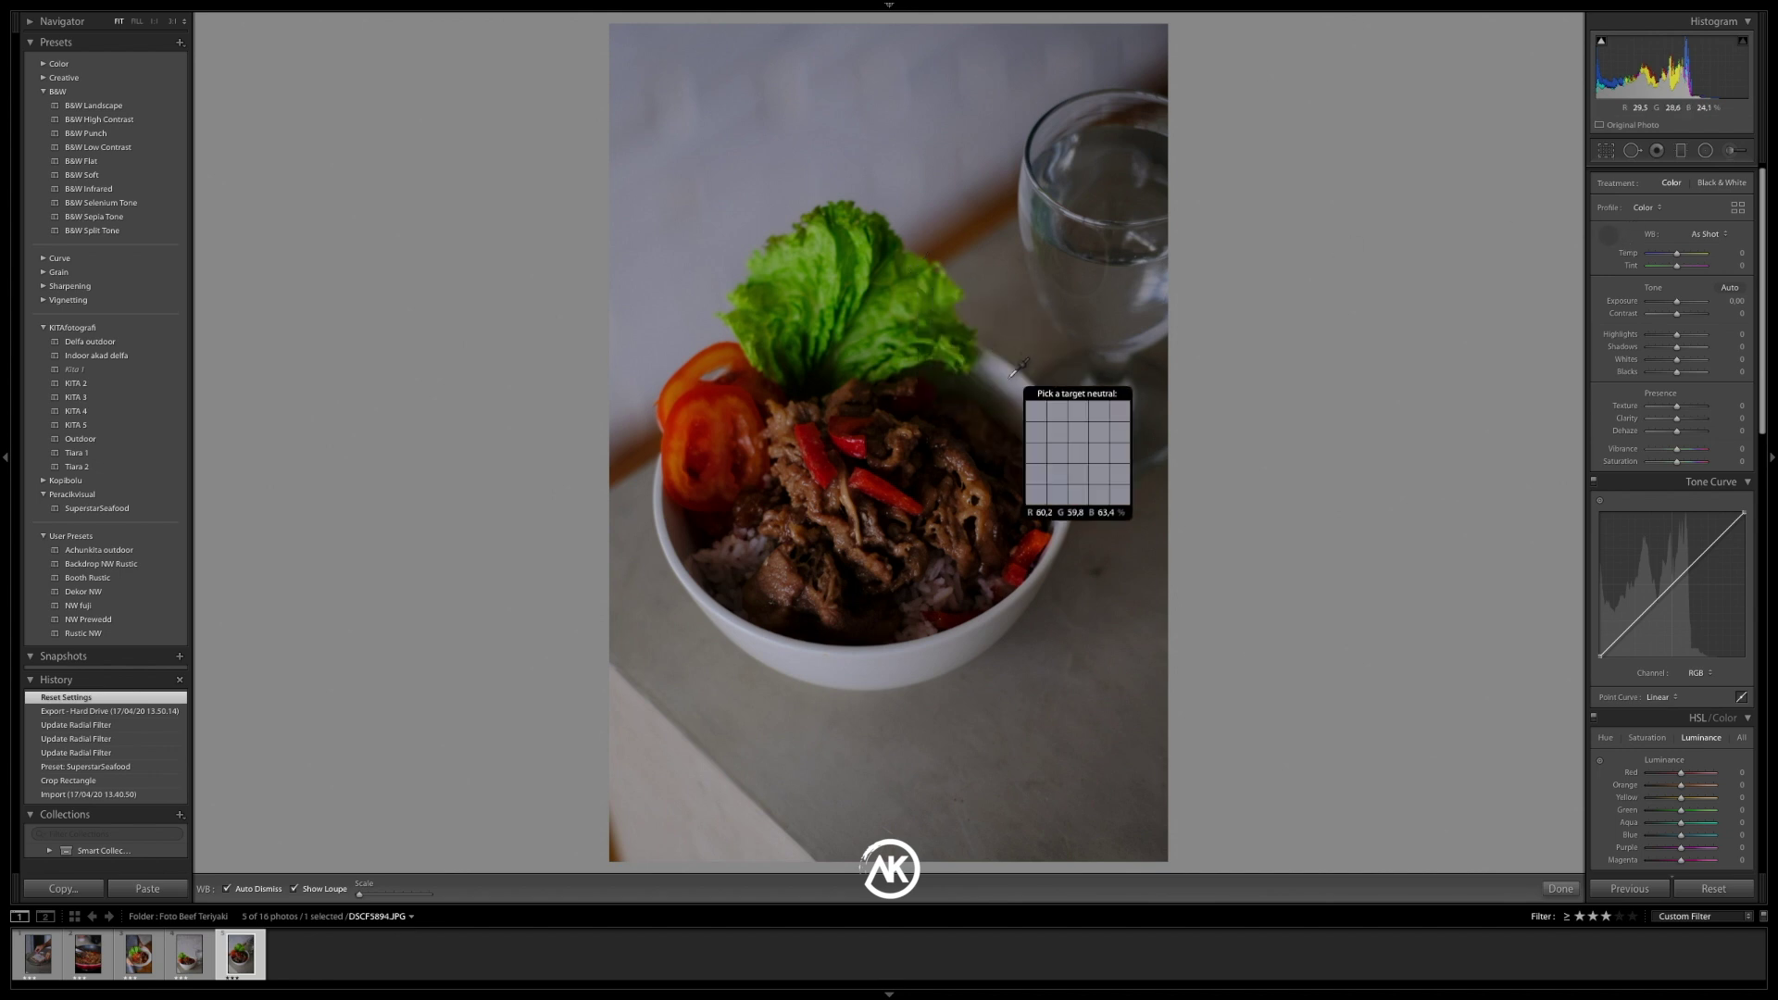
{"action": "left_click", "coordinate": [1610, 240]}
{"action": "left_click", "coordinate": [1611, 235]}
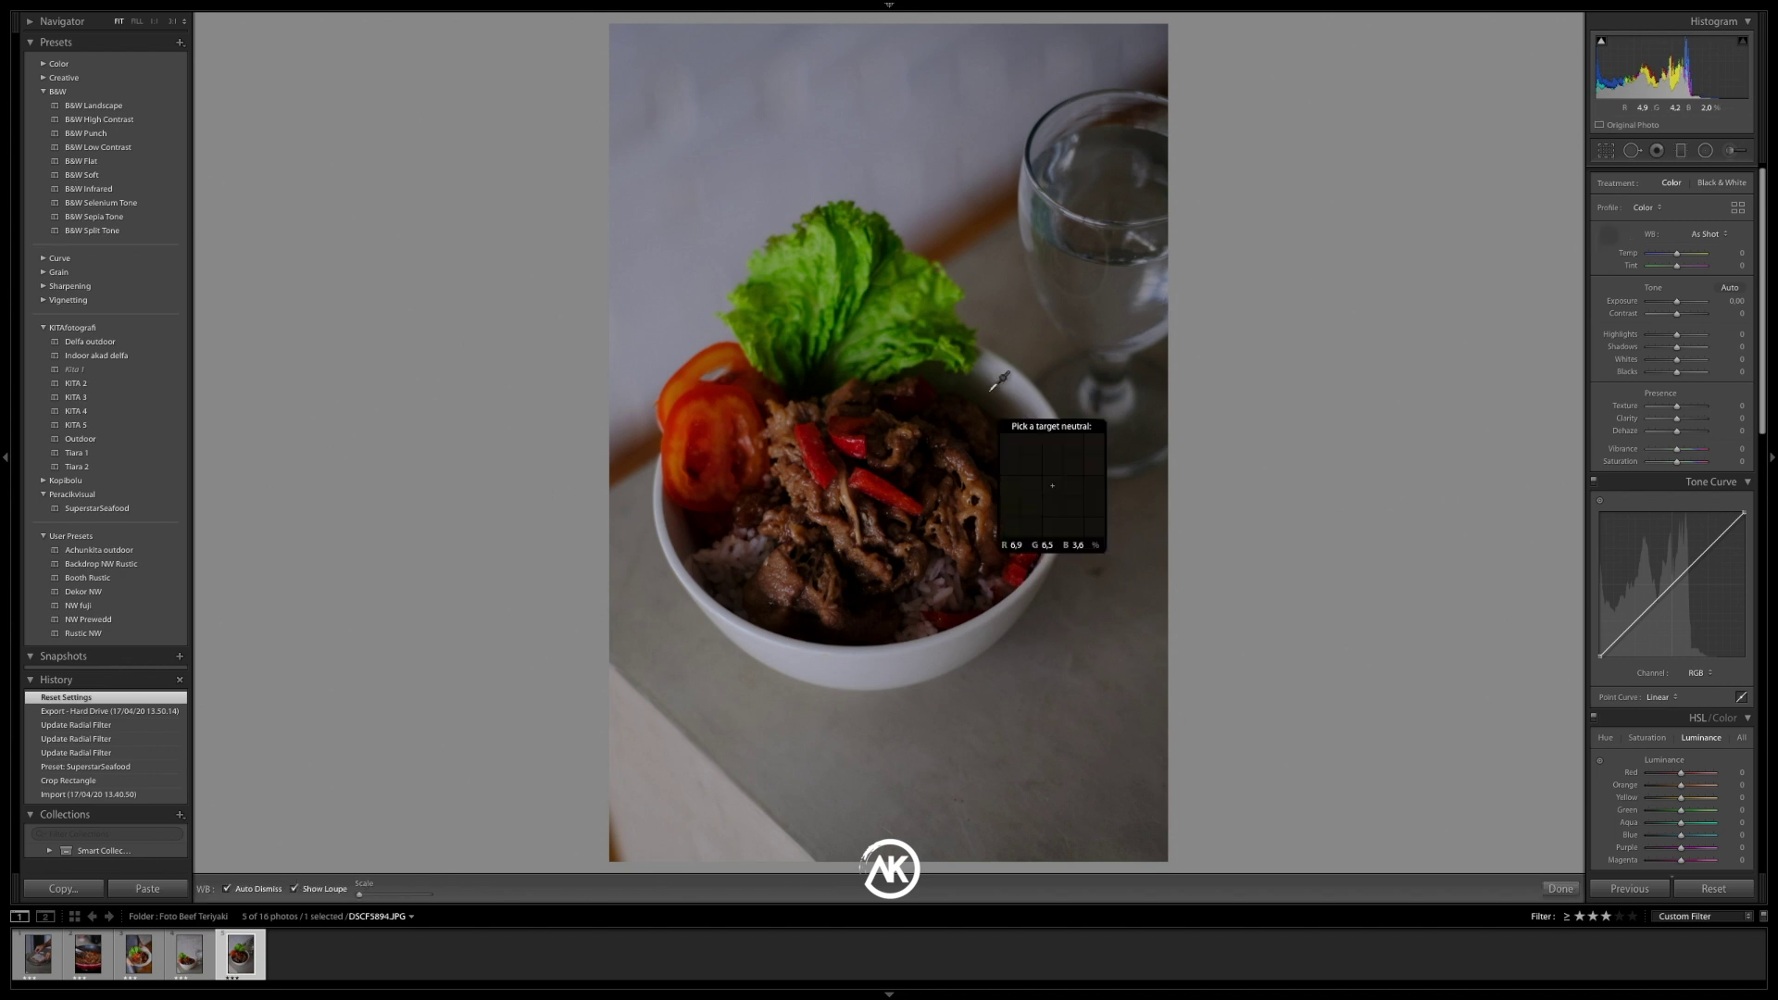
{"action": "left_click", "coordinate": [661, 505]}
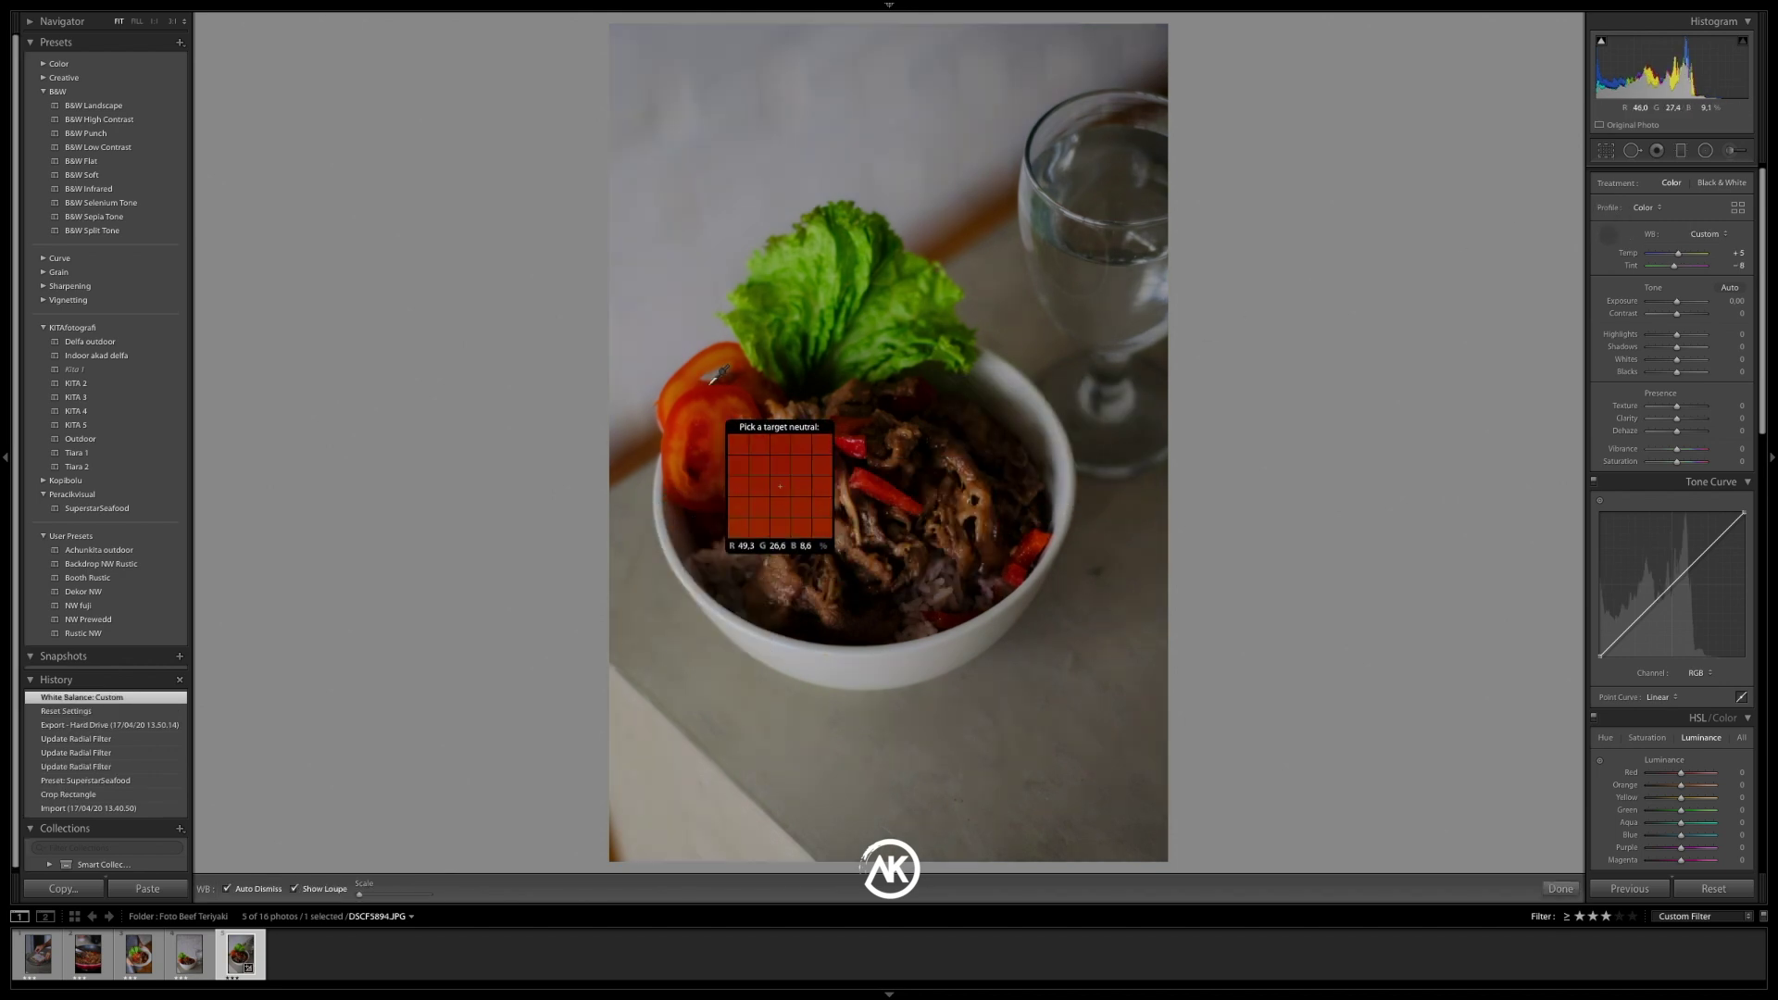
{"action": "left_click", "coordinate": [780, 361]}
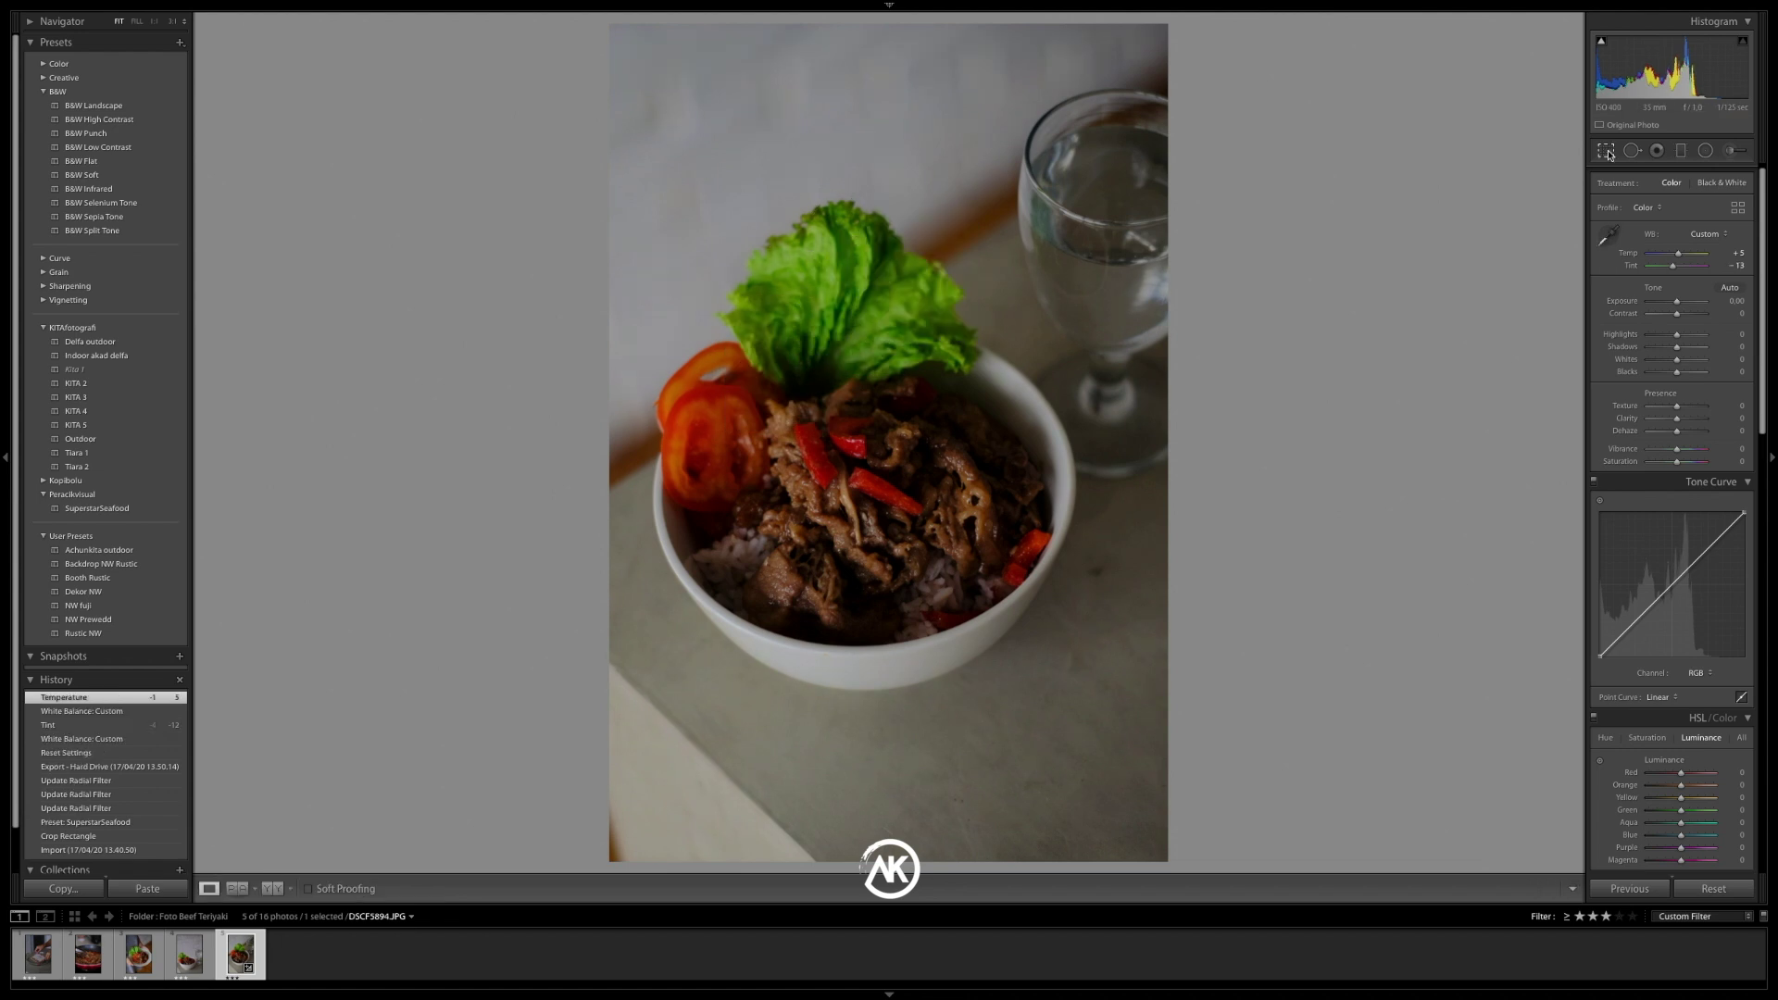
Try to auto-straighten the bowl photo, rotate the crop by about 0.59 degrees, and apply it
{"action": "left_click", "coordinate": [1607, 152]}
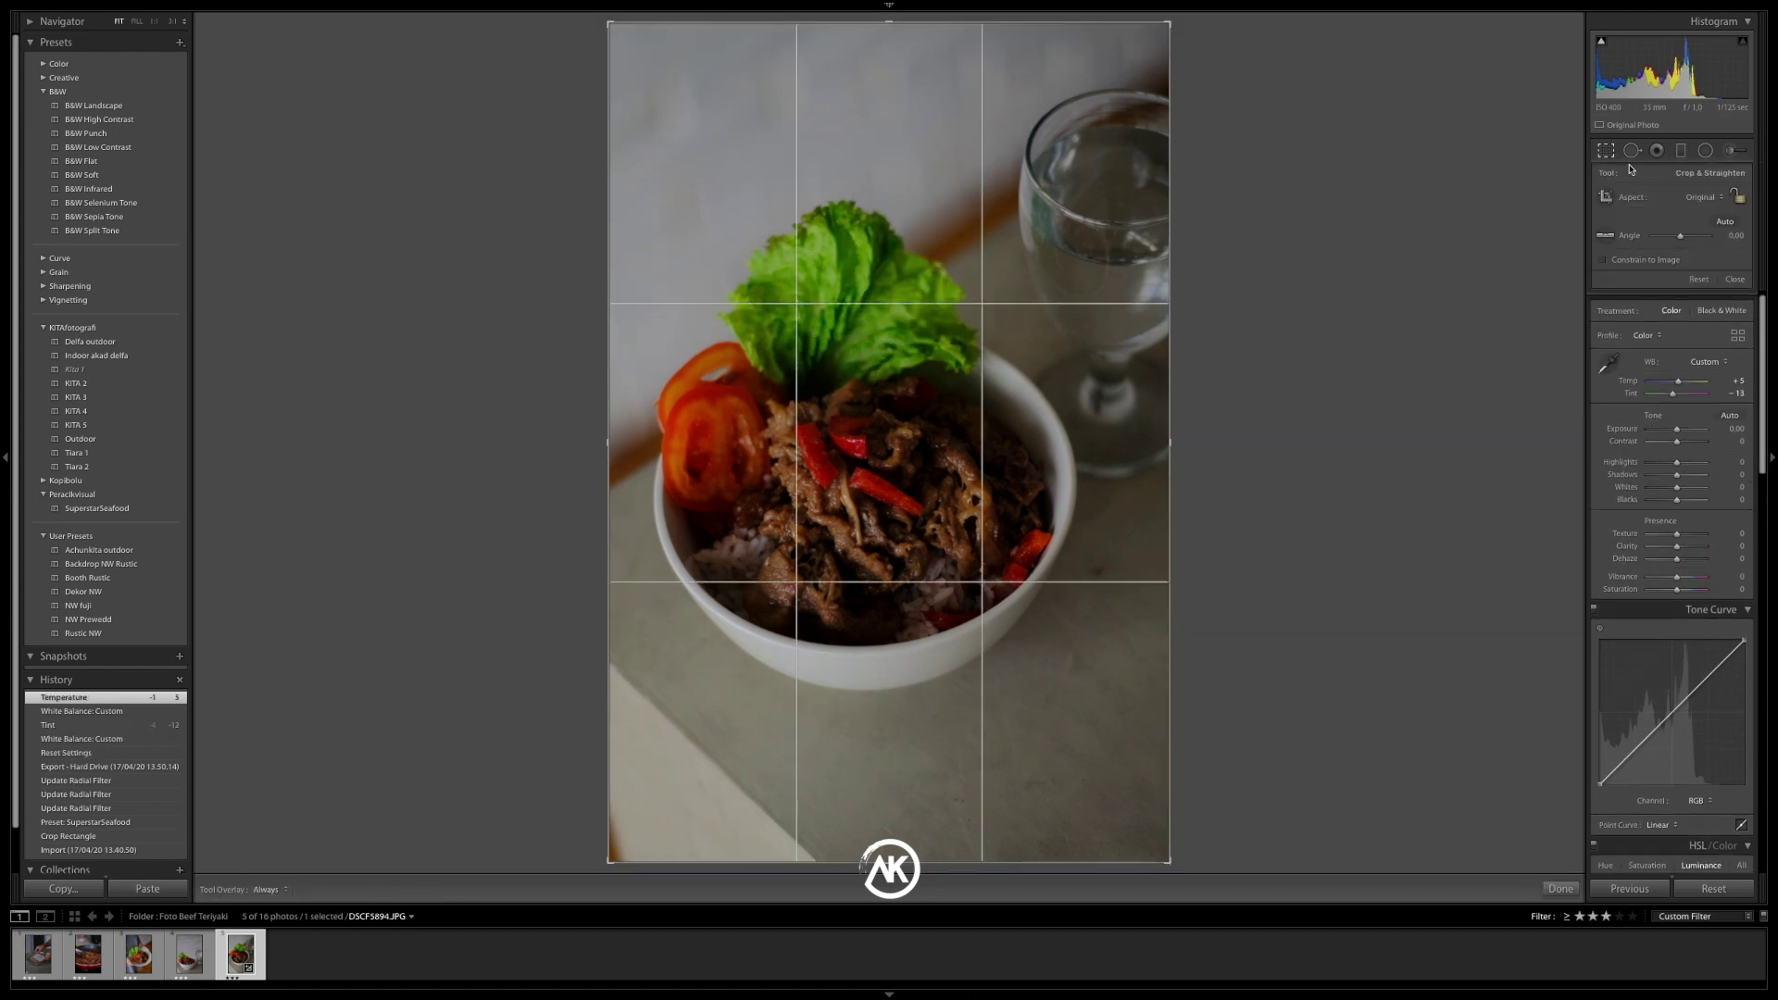
{"action": "left_click", "coordinate": [1729, 224]}
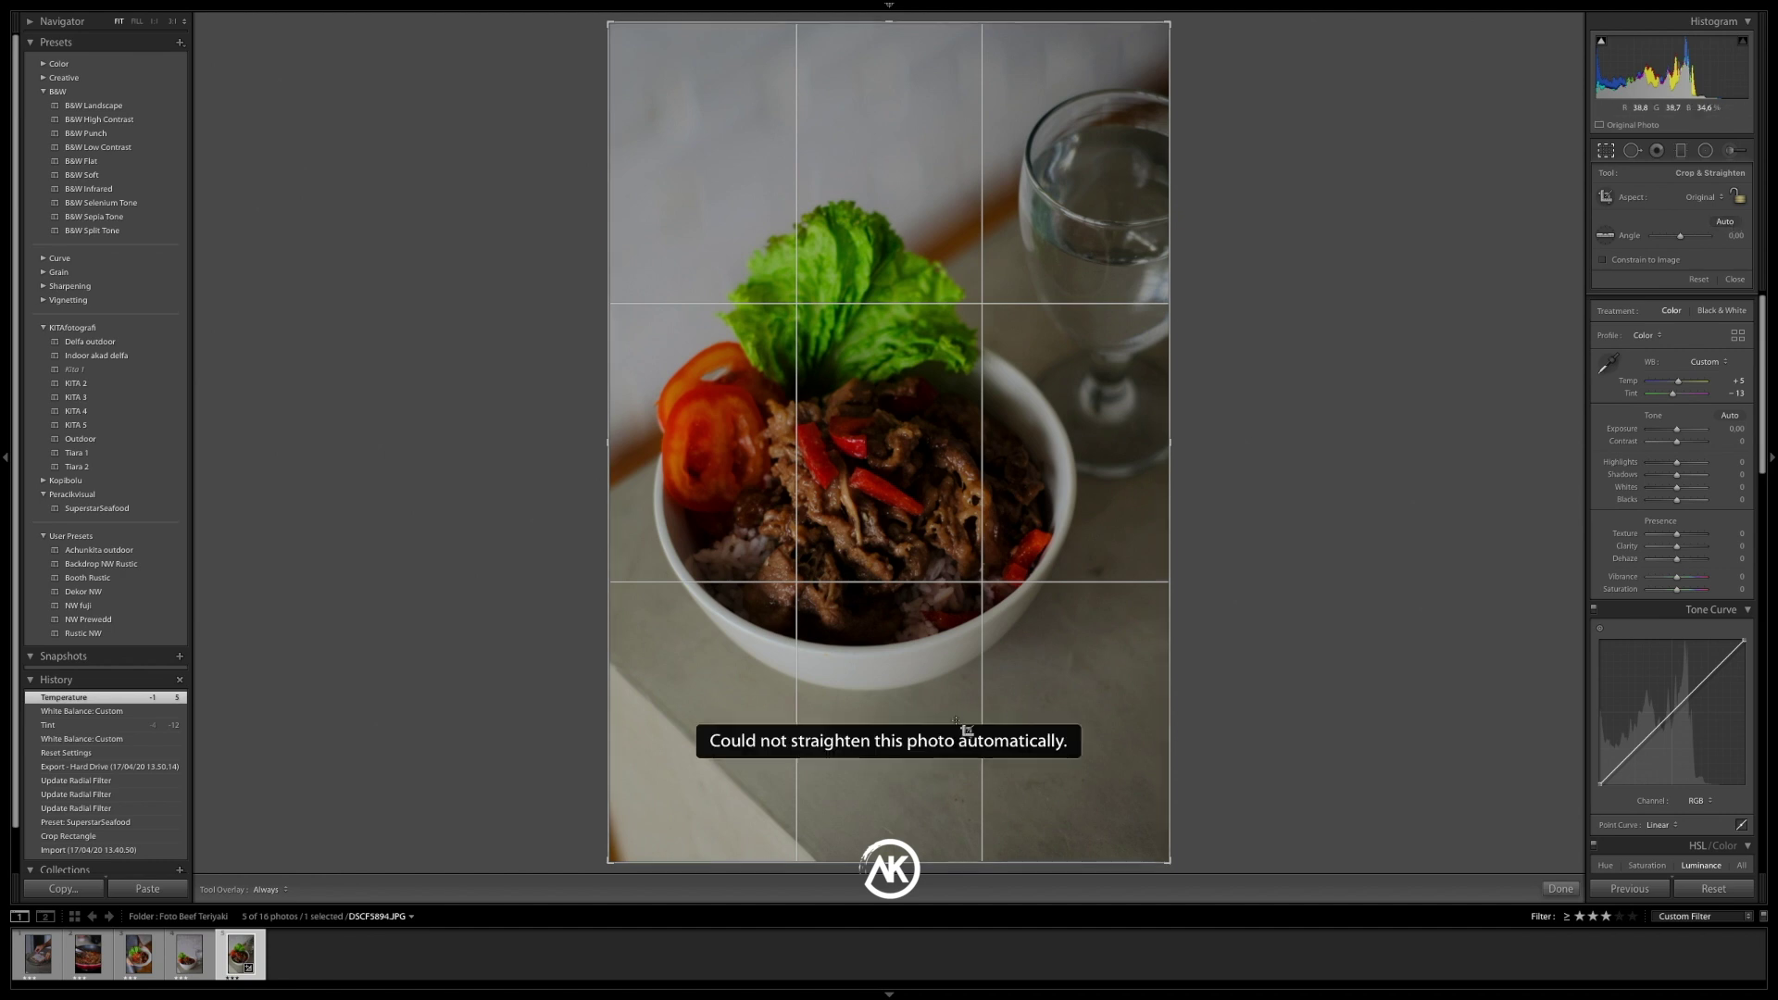
{"action": "left_click", "coordinate": [1737, 223]}
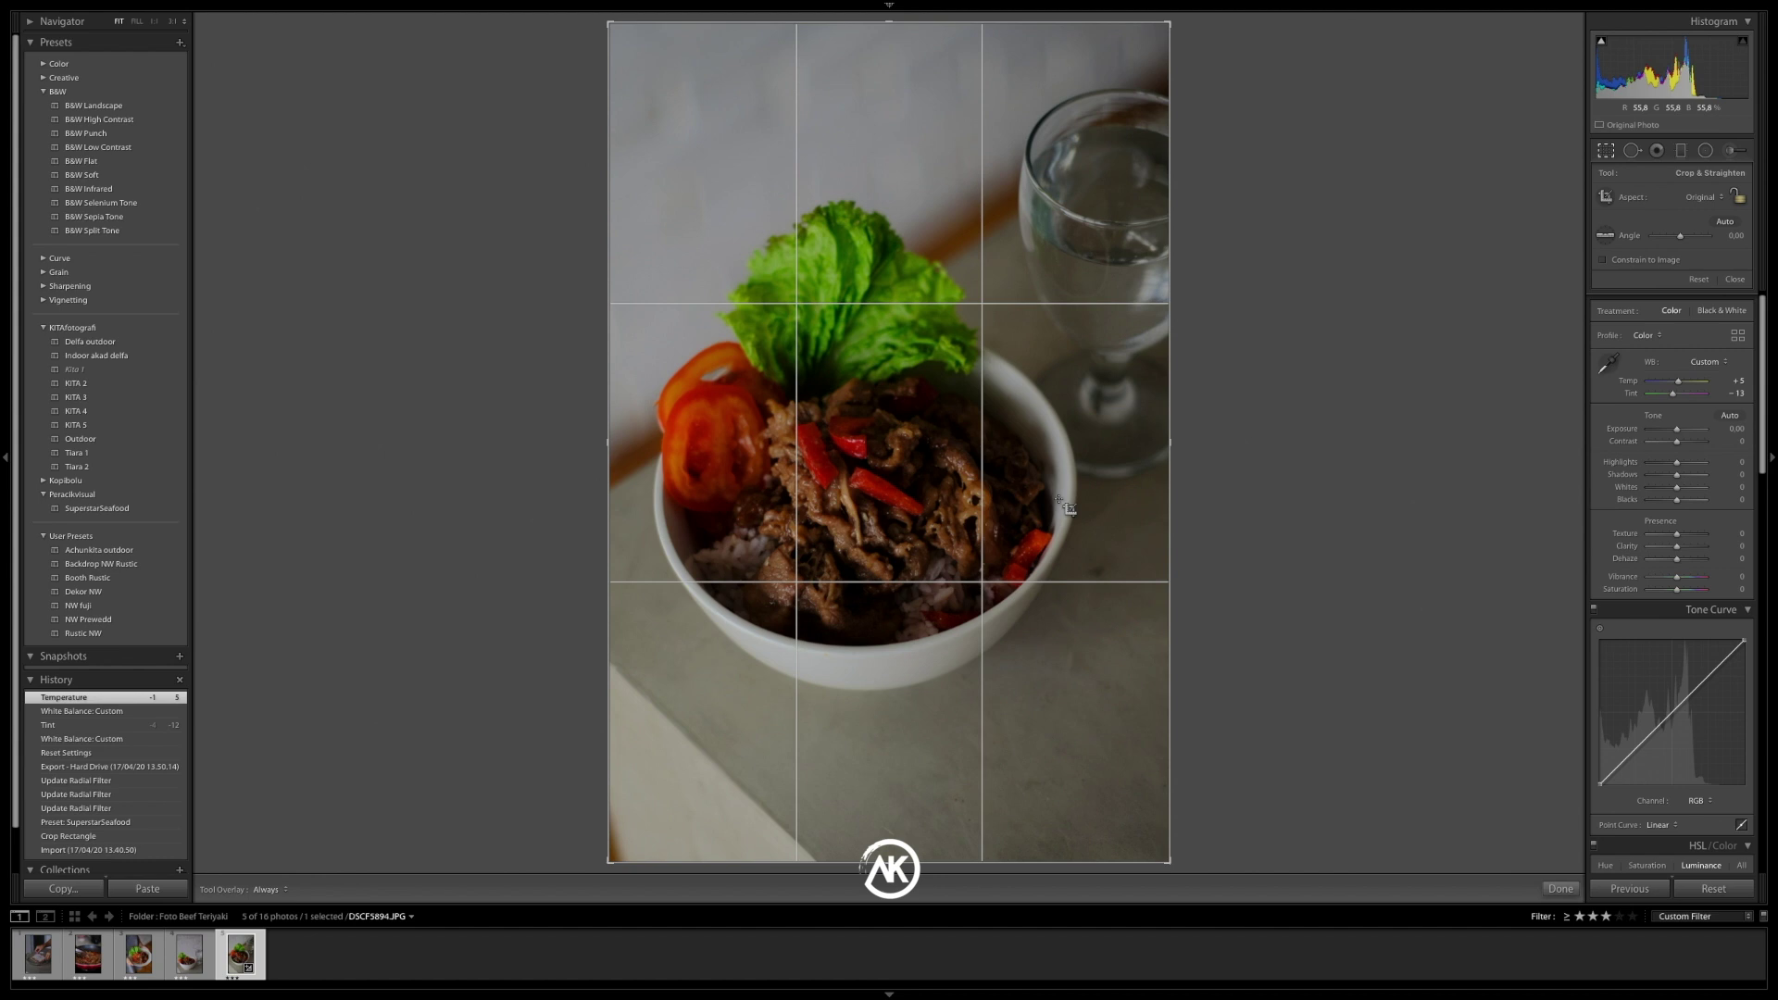
{"action": "left_click", "coordinate": [1725, 224]}
{"action": "double_click", "coordinate": [943, 440]}
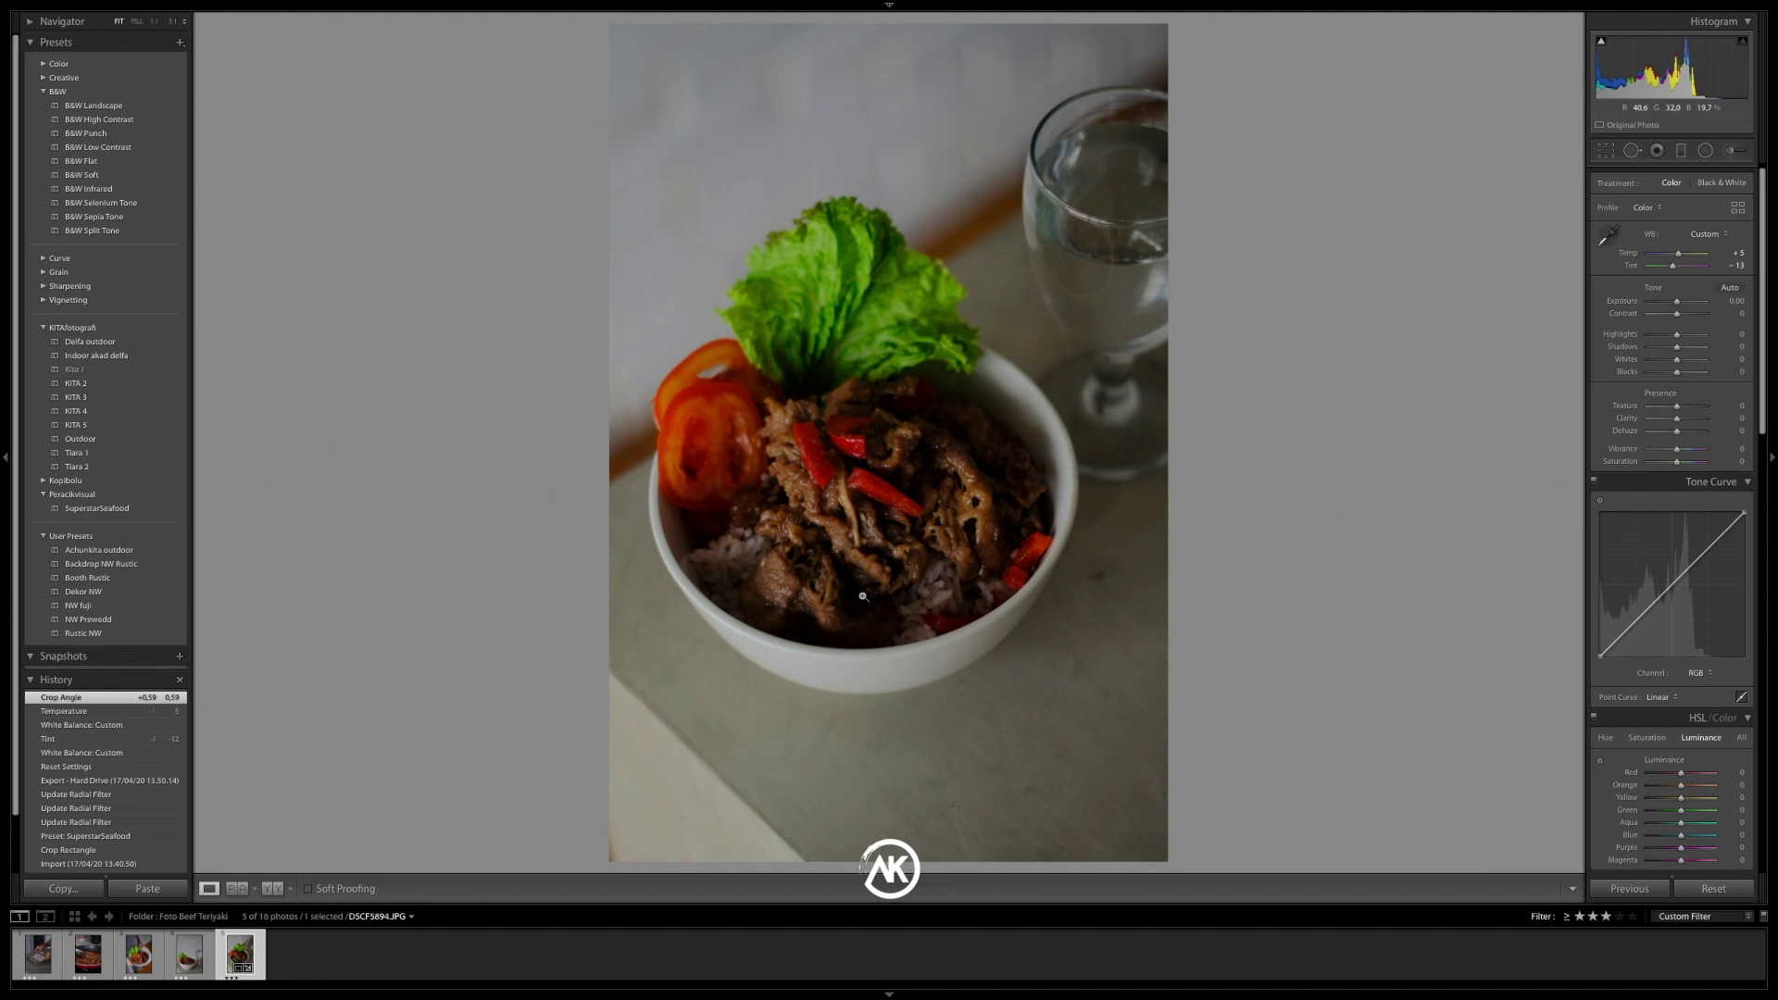
Adjust the bowl photo's tone with Shadows +50, Highlights −10 and Exposure +0.40
{"action": "mouse_move", "coordinate": [1676, 347]}
{"action": "left_mouse_down"}
{"action": "mouse_move", "coordinate": [1717, 356]}
{"action": "mouse_move", "coordinate": [1693, 355]}
{"action": "left_mouse_up"}
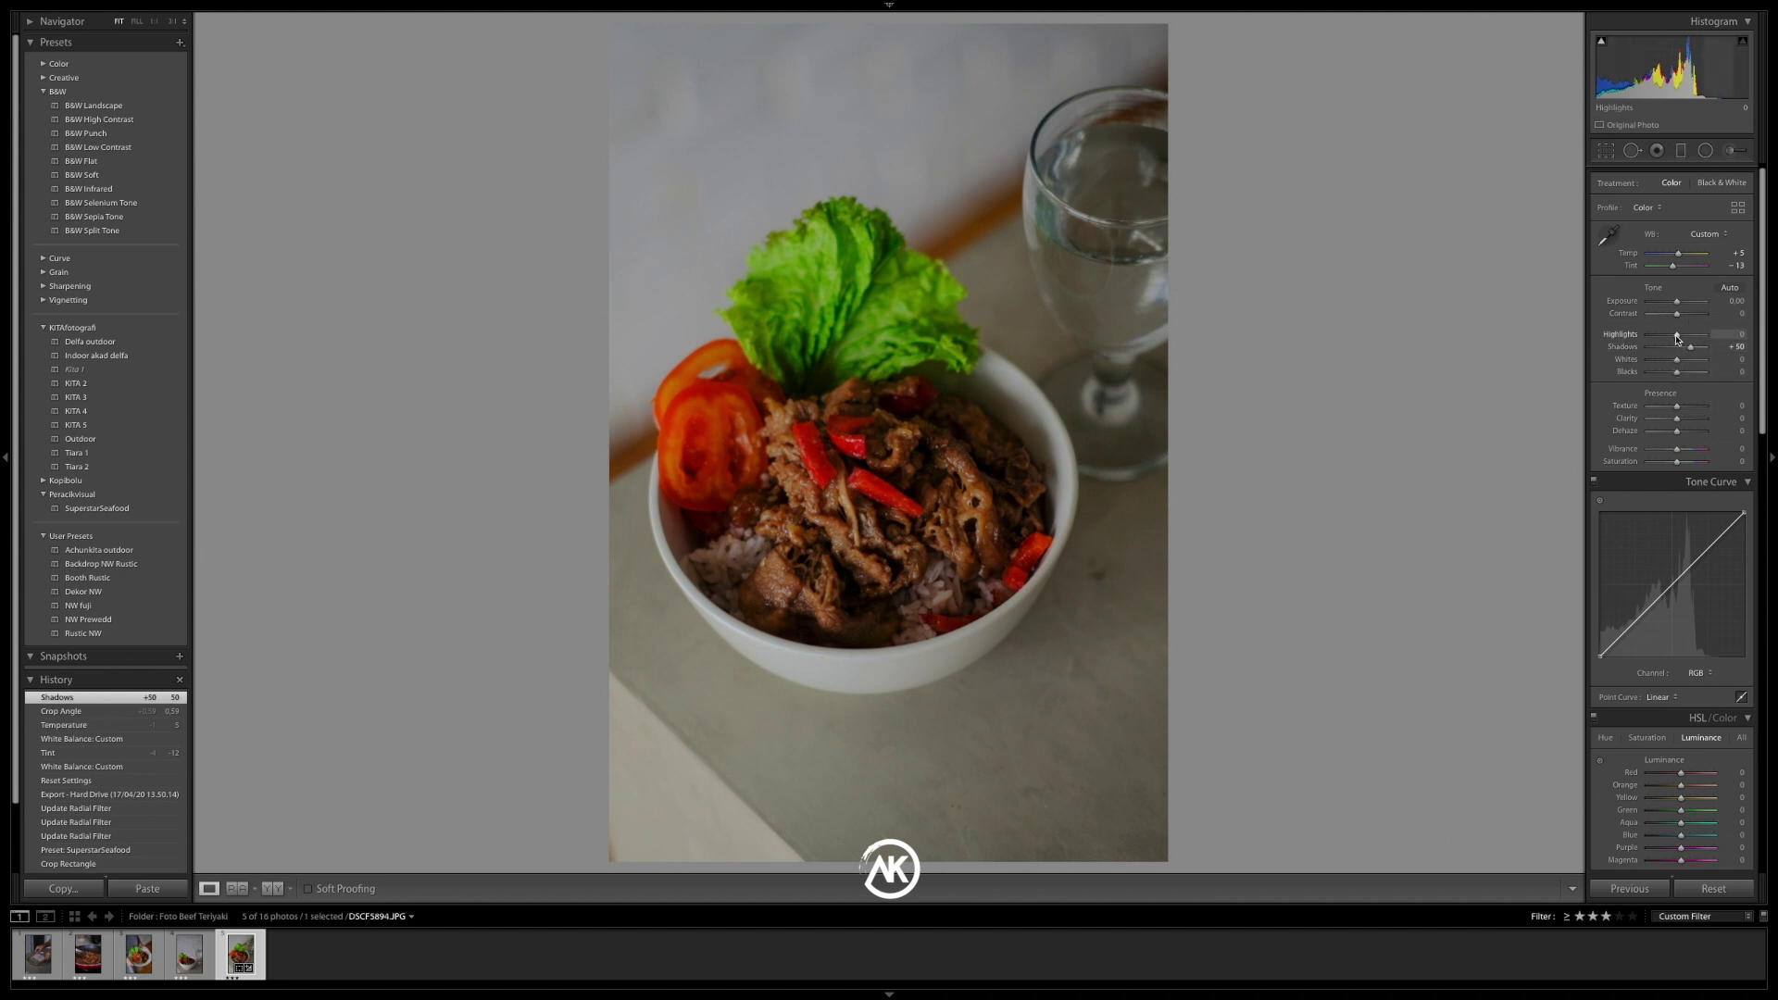
{"action": "left_click_drag", "start_coordinate": [1676, 339], "coordinate": [1673, 339]}
{"action": "left_click_drag", "start_coordinate": [1673, 339], "coordinate": [1672, 339]}
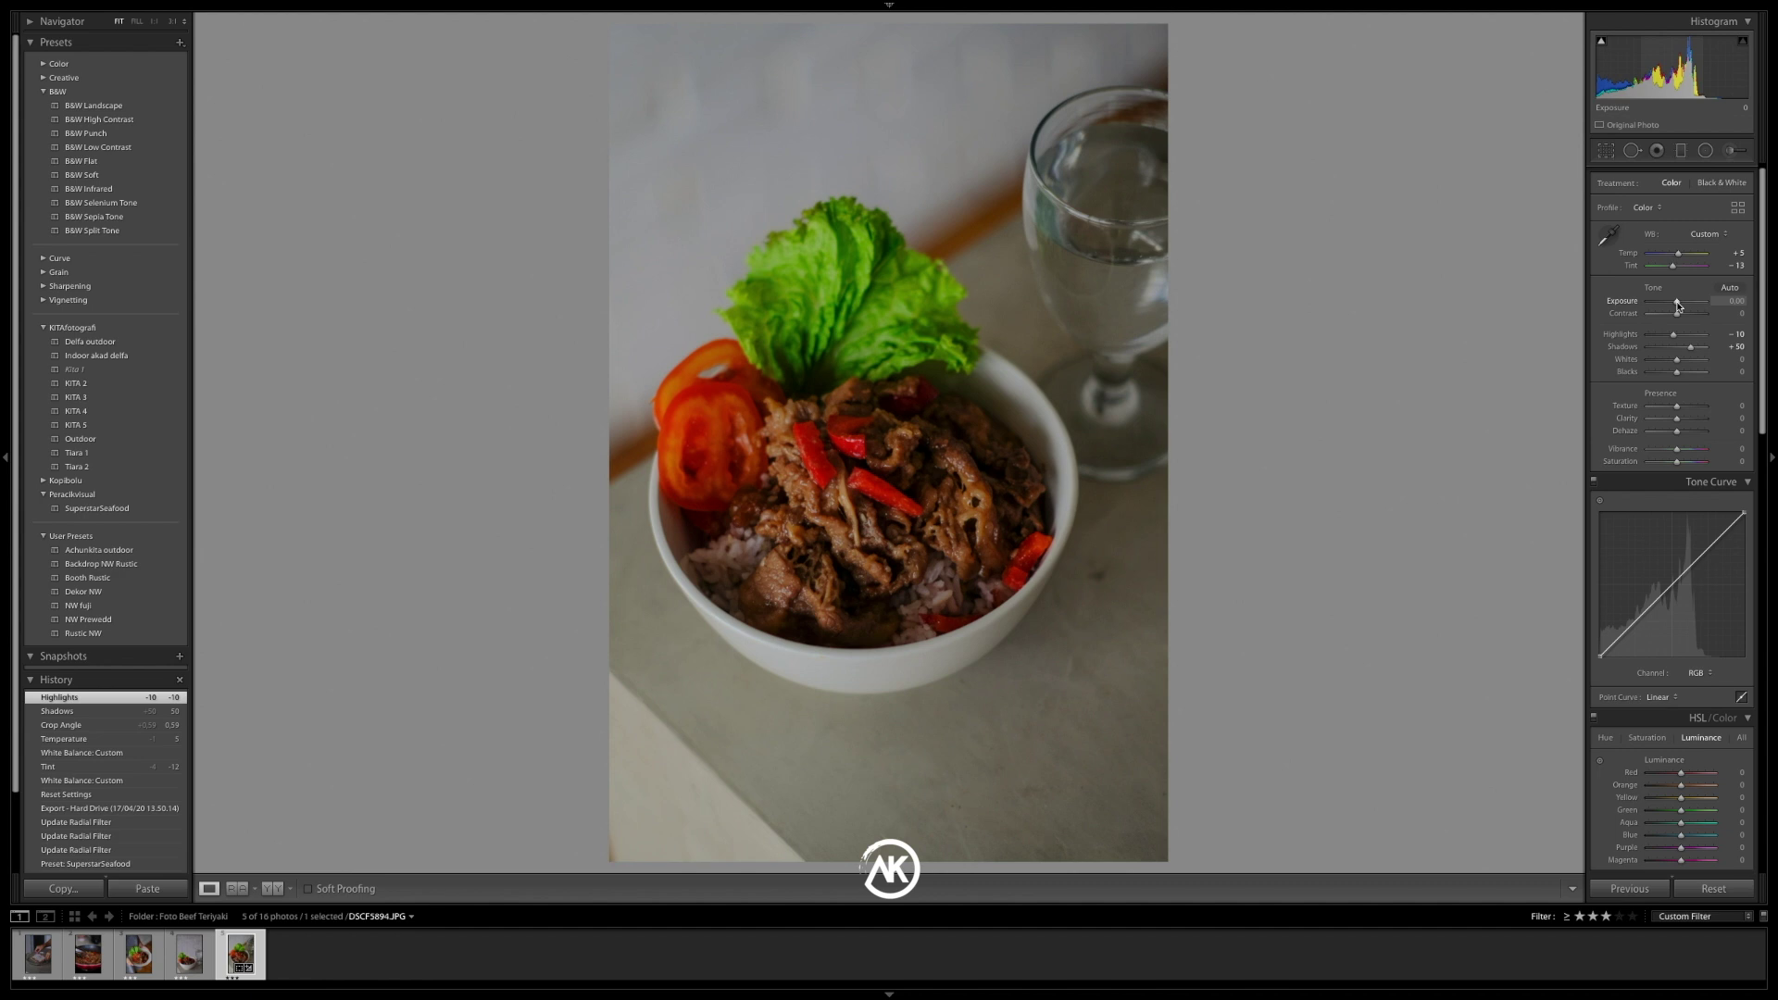
{"action": "left_click_drag", "start_coordinate": [1678, 305], "coordinate": [1679, 305]}
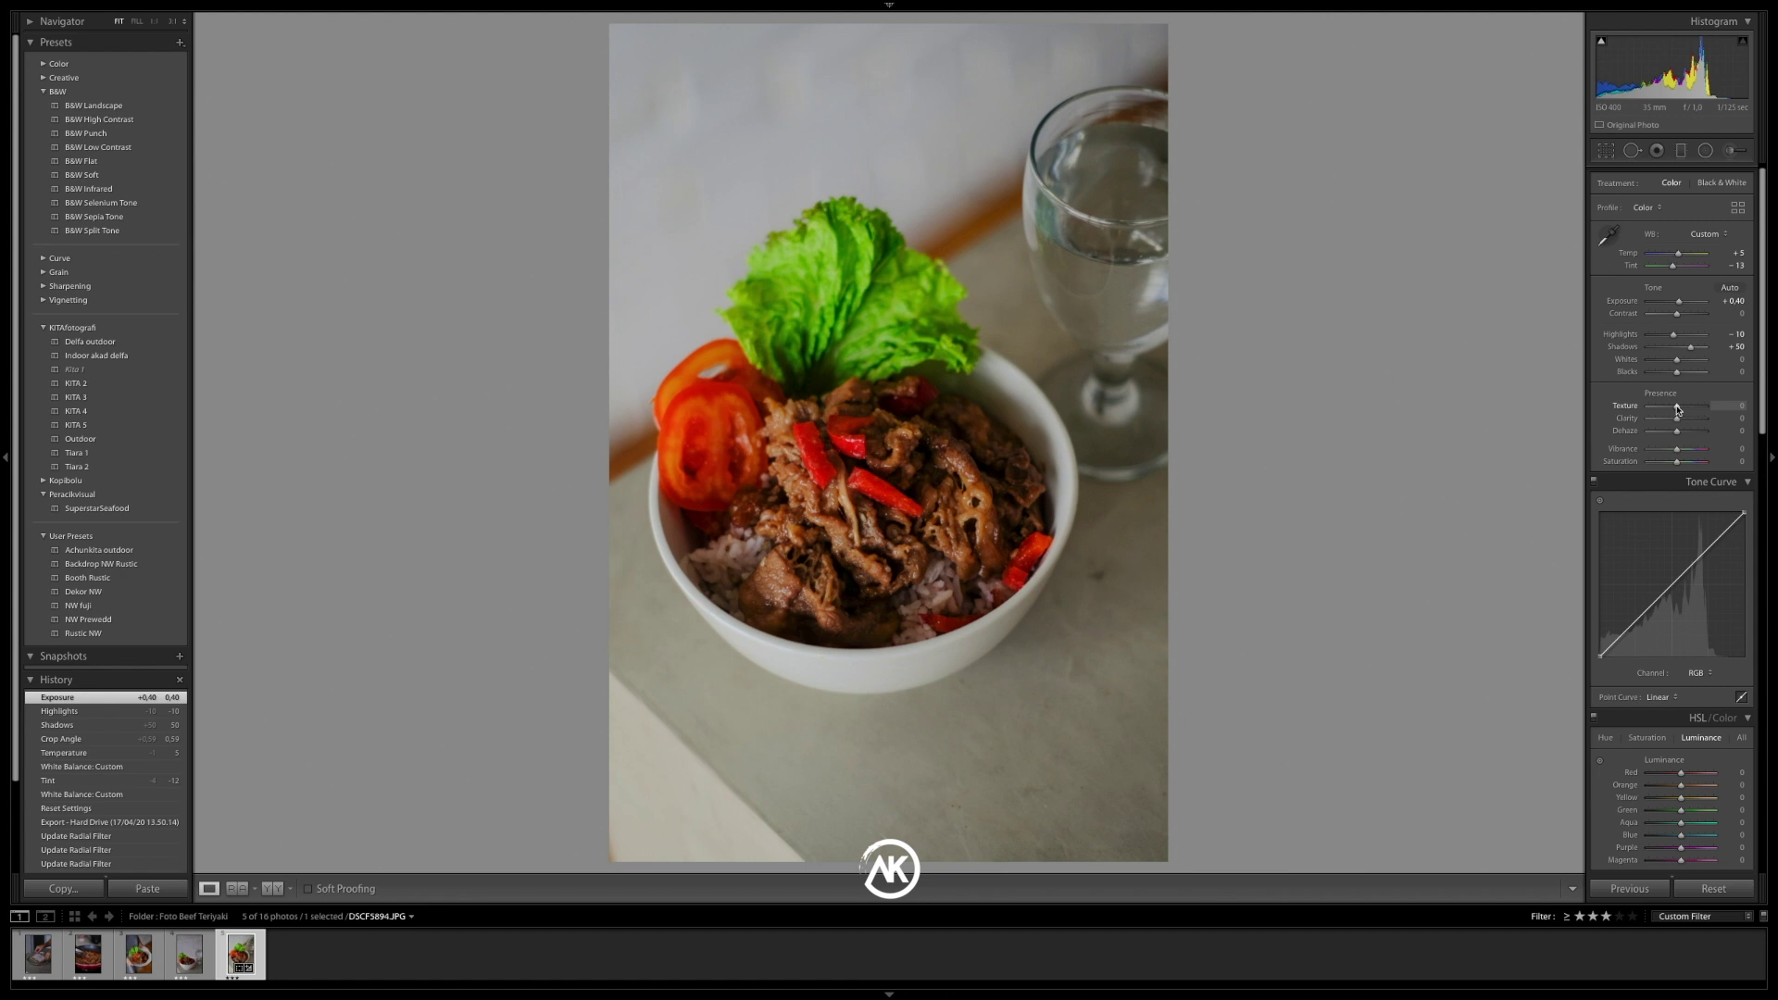
Enhance the bowl photo's detail with Texture +7 and Clarity +11
{"action": "left_click_drag", "start_coordinate": [1679, 409], "coordinate": [1679, 421]}
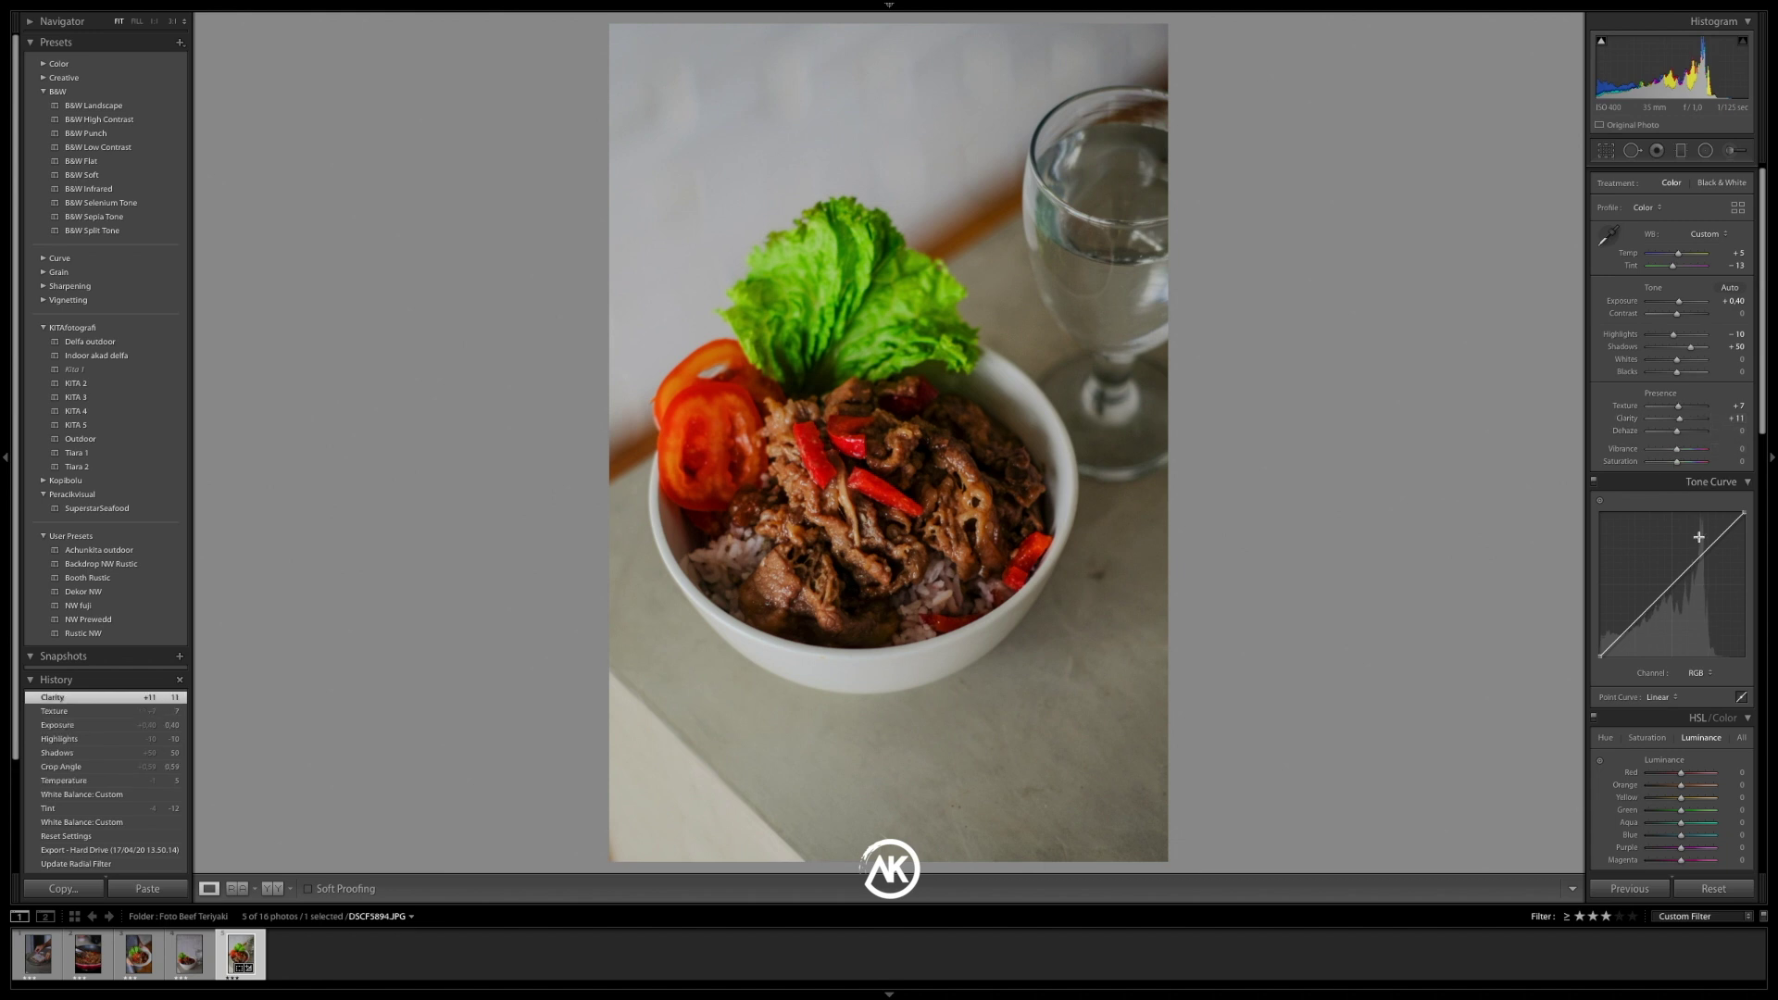
{"action": "scroll", "coordinate": [1667, 600], "scroll_direction": "down", "scroll_amount": 5}
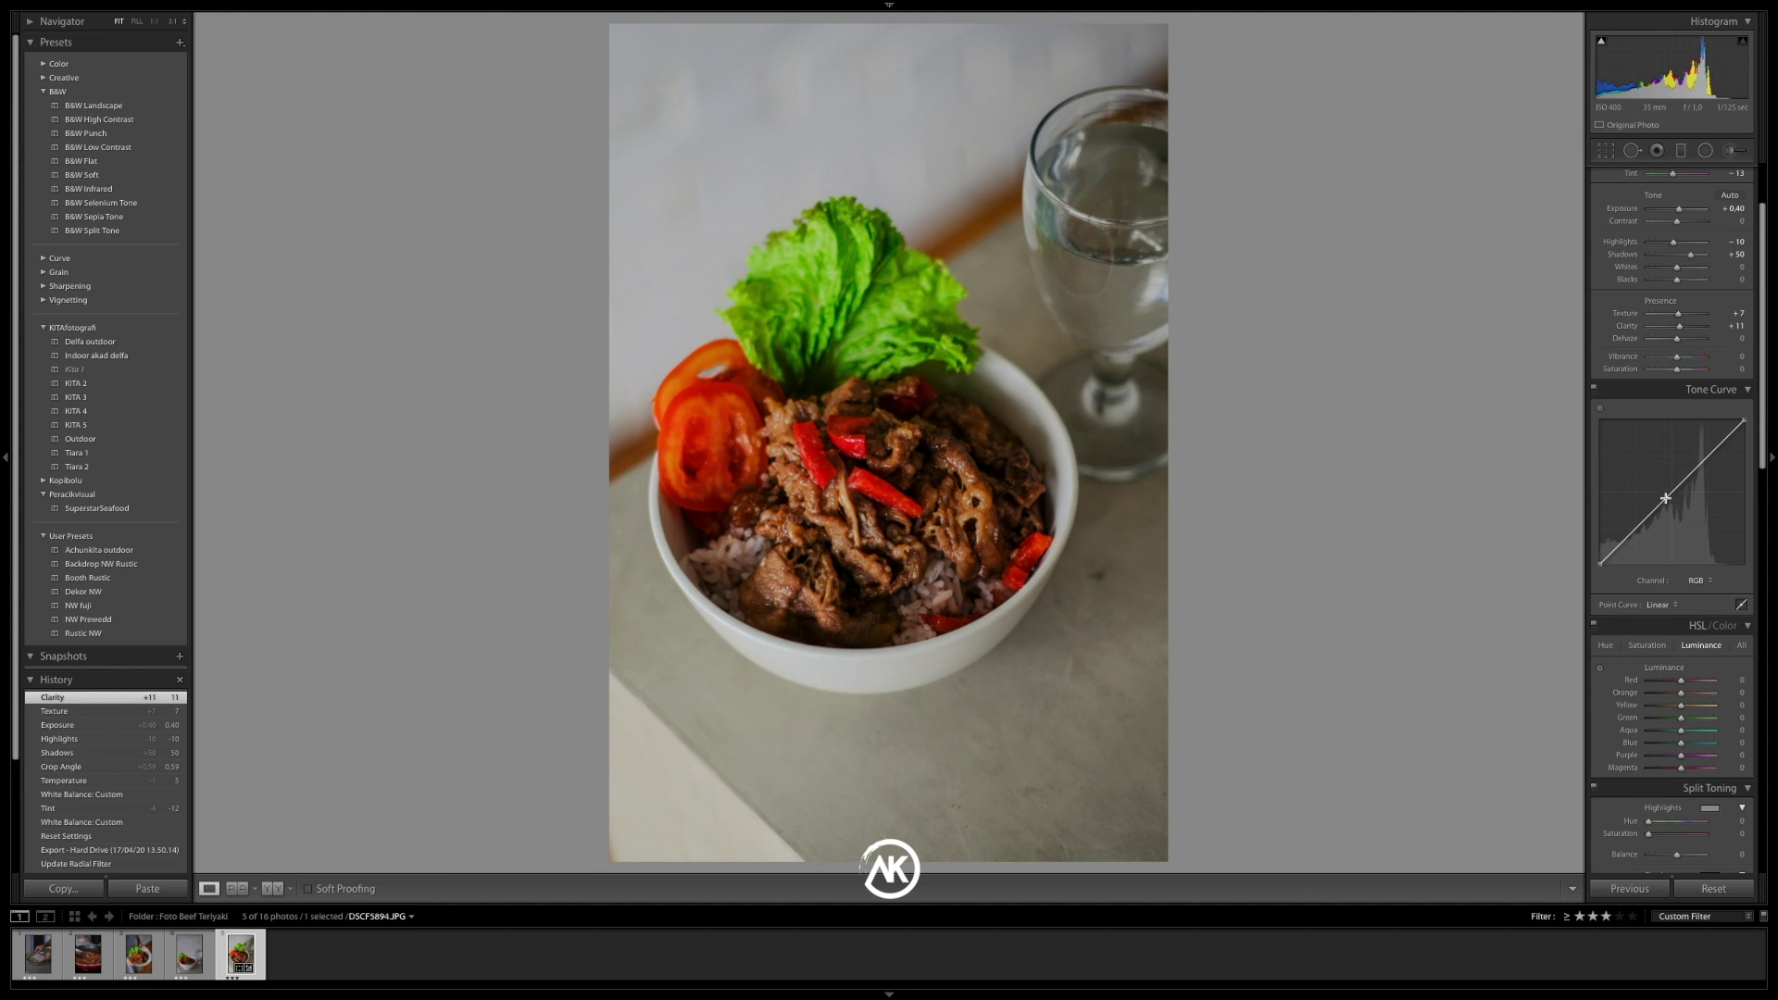
Try shifting the green luminance and reset it, and set the HSL luminance to Yellow +5 and Orange −1
{"action": "scroll", "coordinate": [1645, 534], "scroll_direction": "up", "scroll_amount": 5}
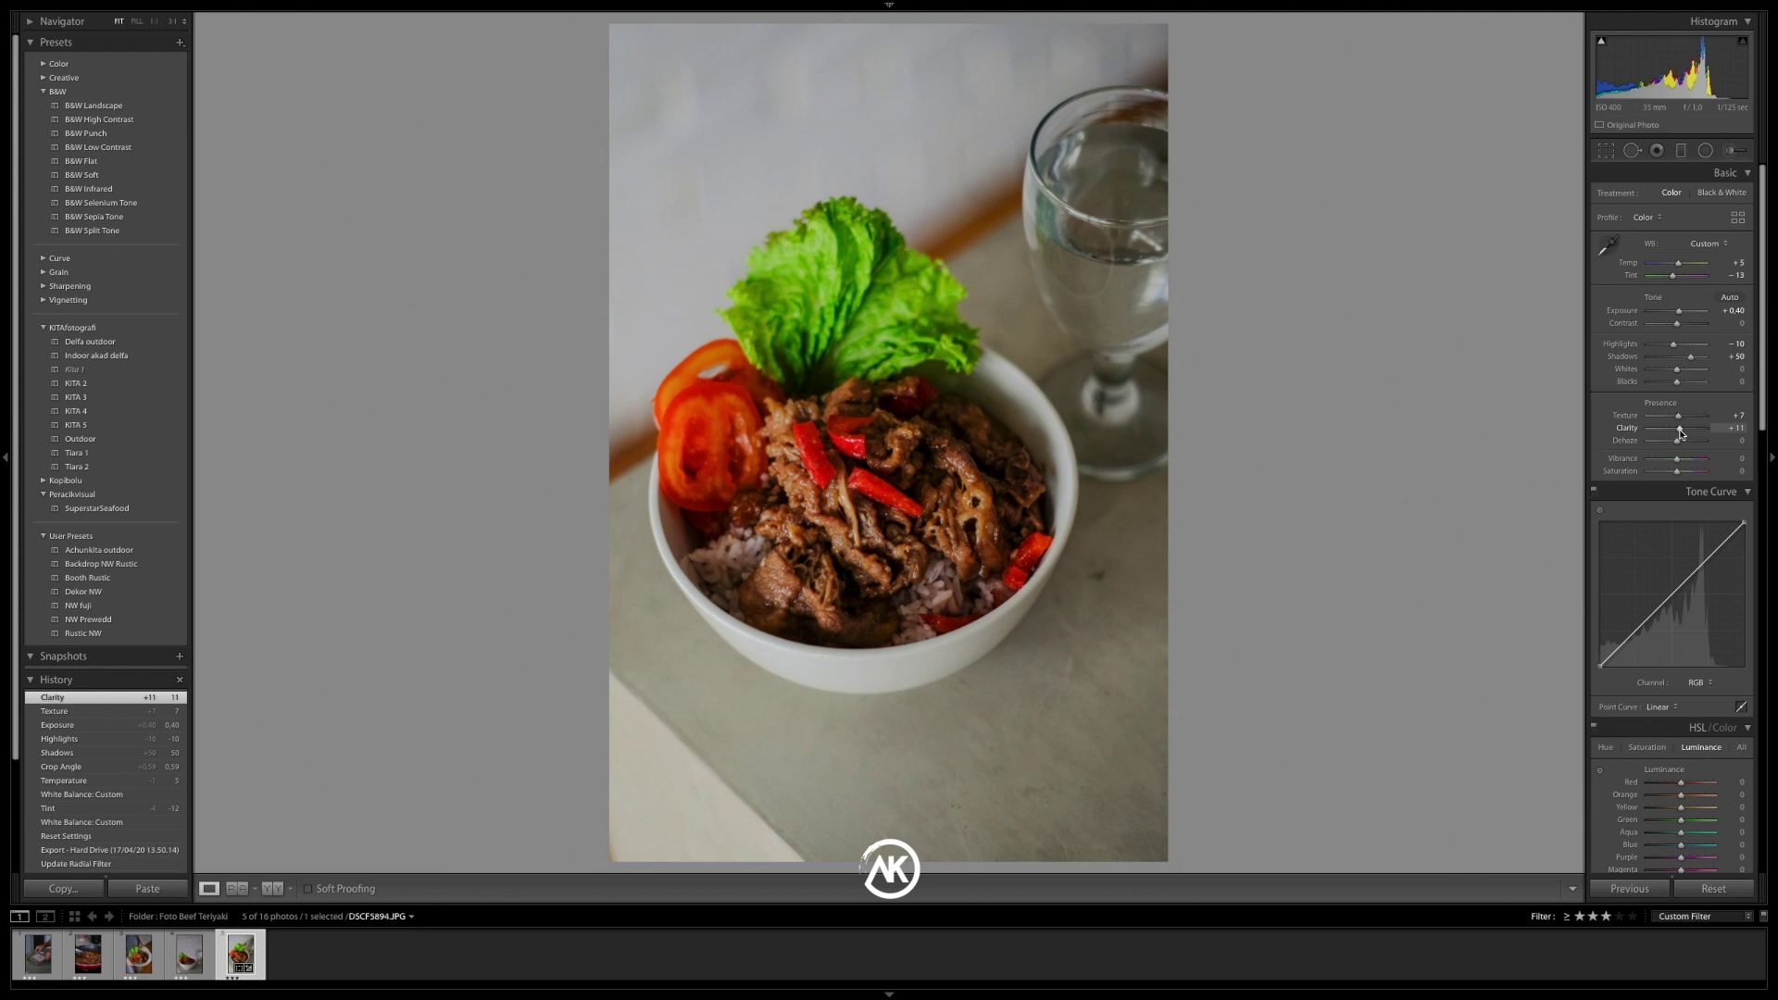
{"action": "scroll", "coordinate": [1671, 458], "scroll_direction": "down", "scroll_amount": 6}
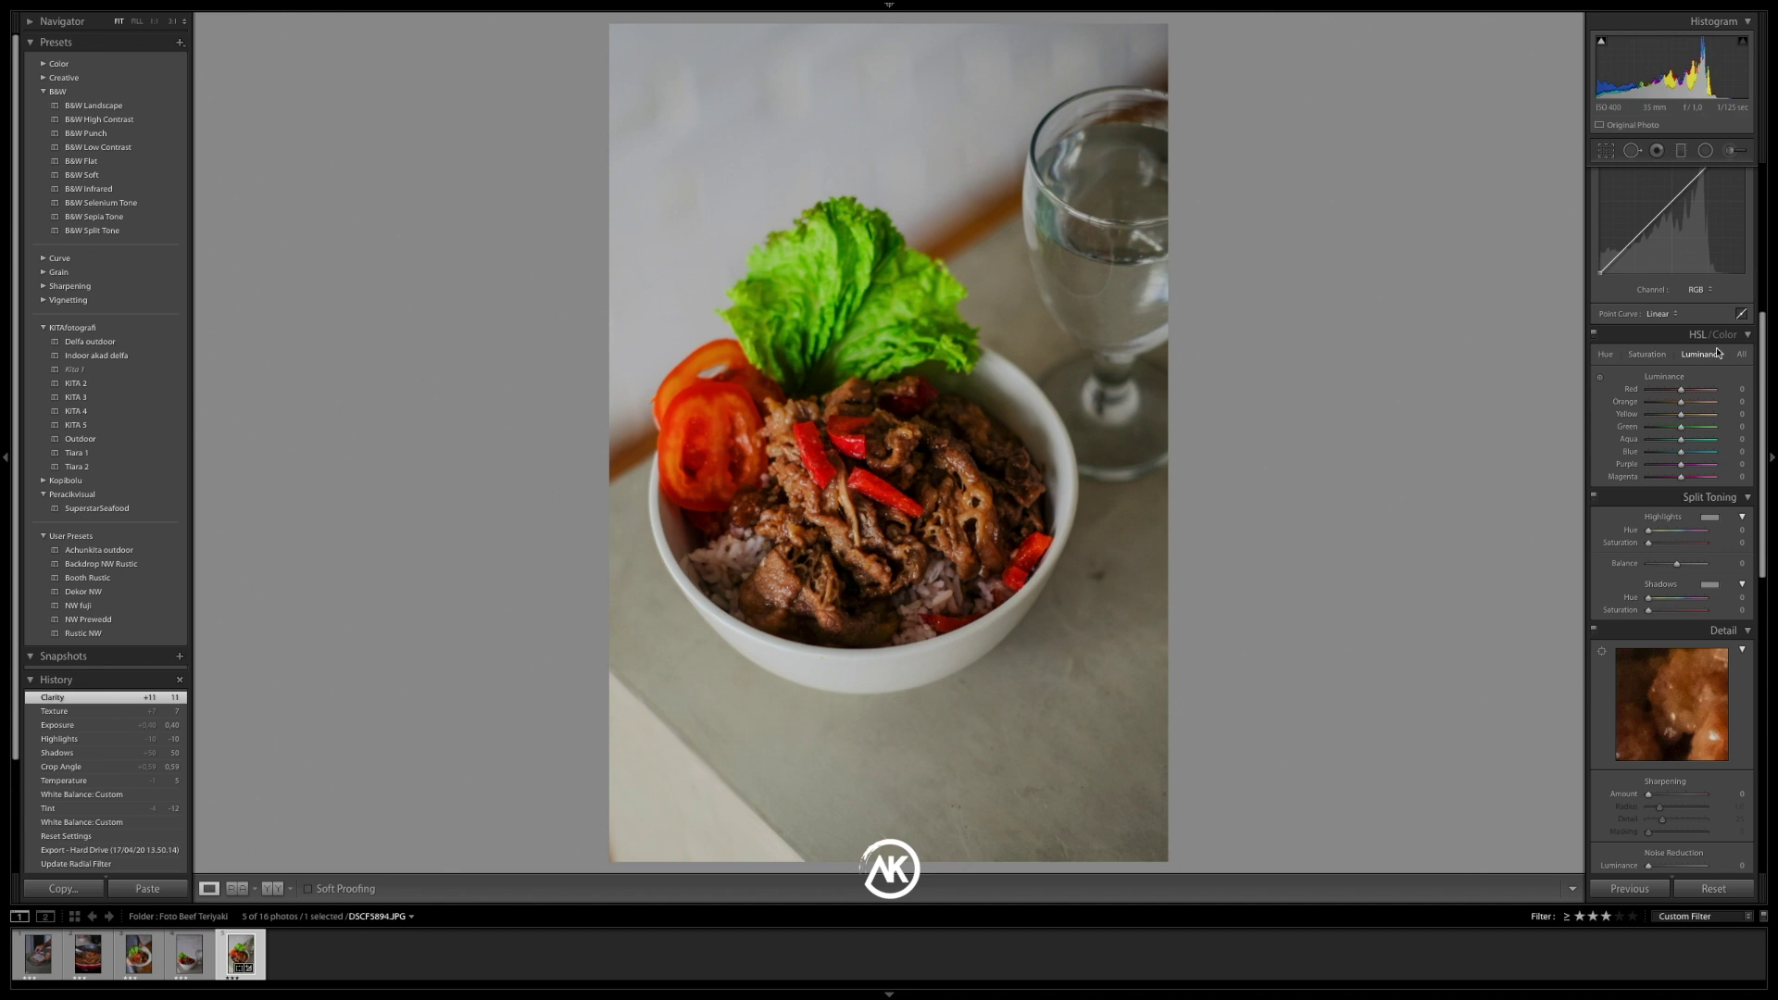
{"action": "left_click_drag", "start_coordinate": [1679, 429], "coordinate": [1631, 430]}
{"action": "double_click", "coordinate": [1631, 431]}
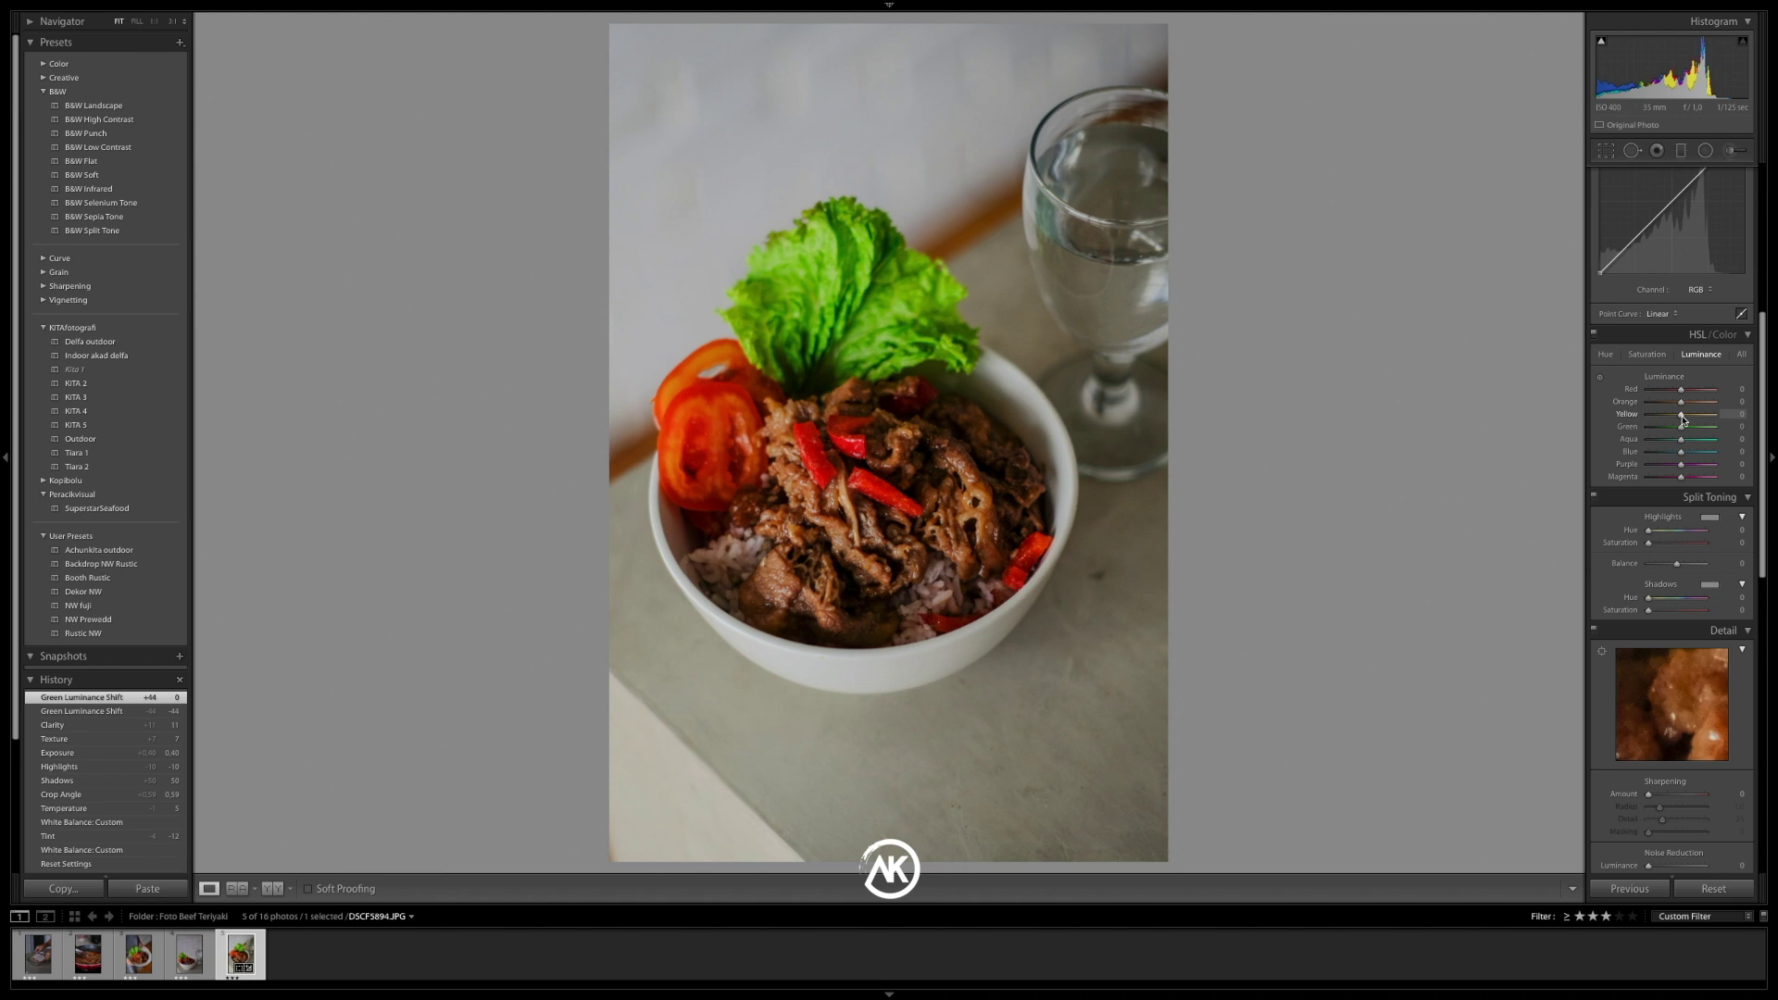
{"action": "left_click_drag", "start_coordinate": [1682, 419], "coordinate": [1683, 408]}
Sharpen the bowl photo with Amount 54 and Masking 59
{"action": "scroll", "coordinate": [1676, 407], "scroll_direction": "down", "scroll_amount": 3}
{"action": "left_click_drag", "start_coordinate": [1648, 538], "coordinate": [1672, 543]}
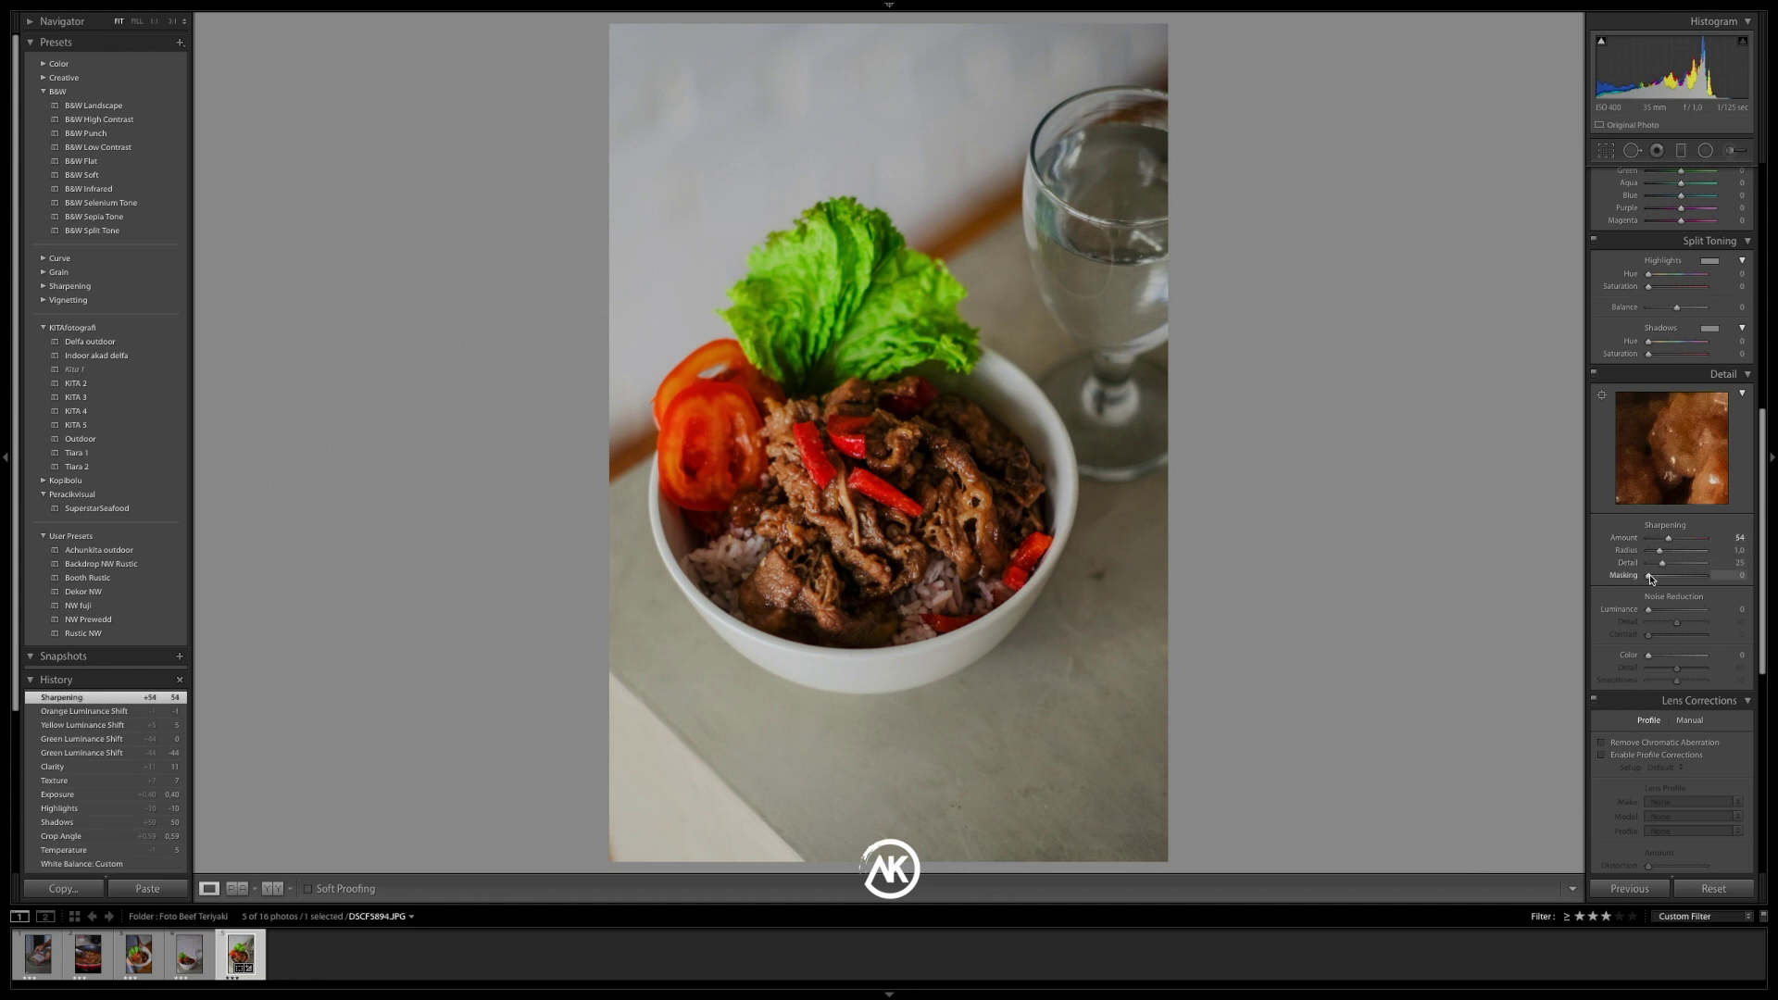
{"action": "left_click_drag", "start_coordinate": [1649, 578], "coordinate": [1681, 575]}
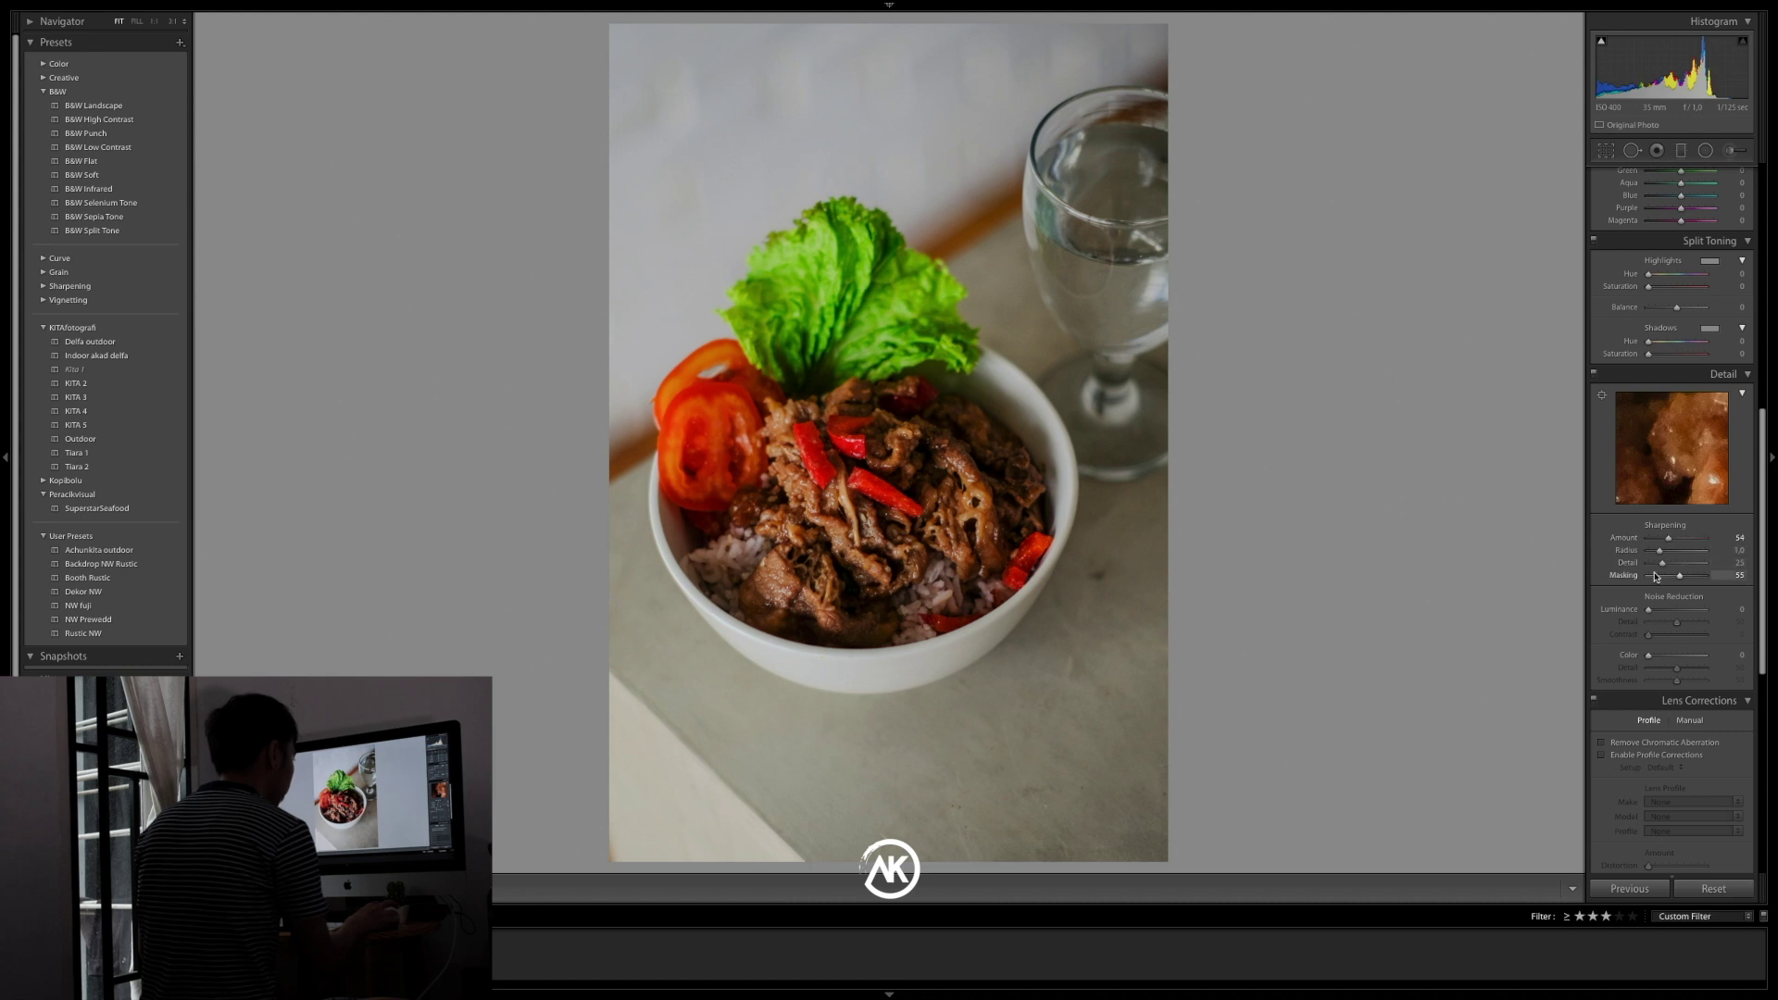
{"action": "left_click_drag", "start_coordinate": [1681, 579], "coordinate": [1681, 578]}
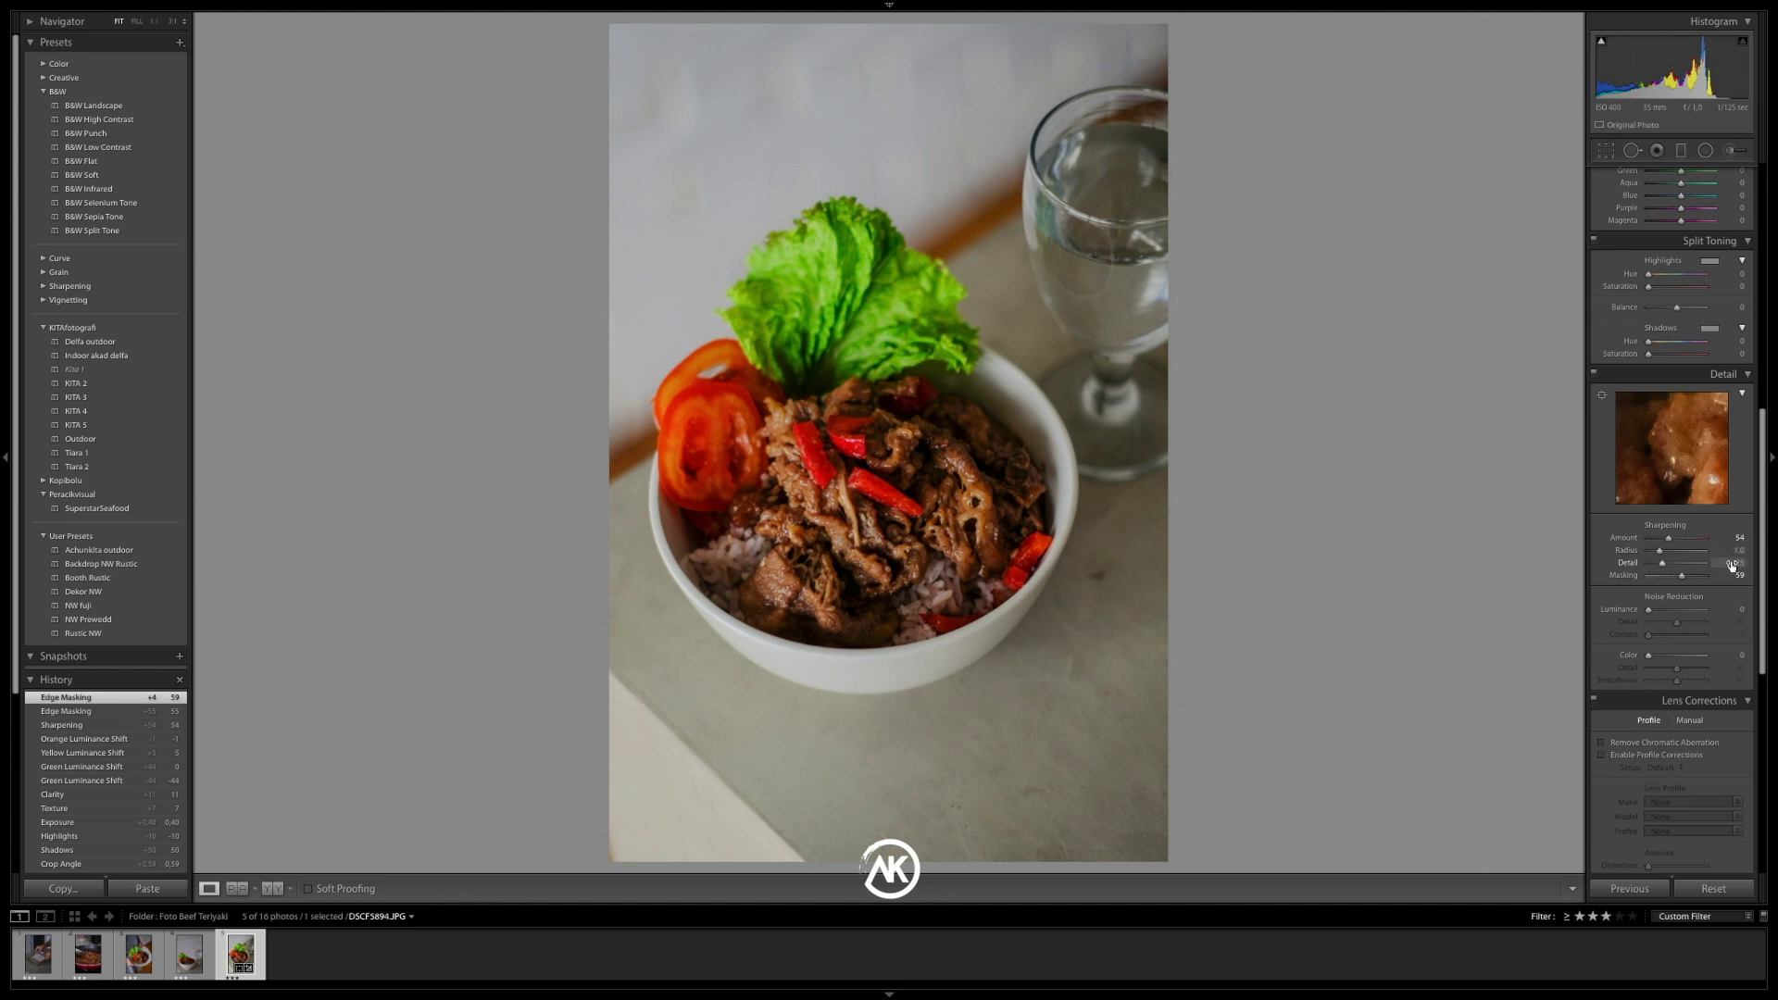
Remove chromatic aberration from the bowl photo and inspect the bowl's rim up close
{"action": "scroll", "coordinate": [1680, 689], "scroll_direction": "down", "scroll_amount": 1}
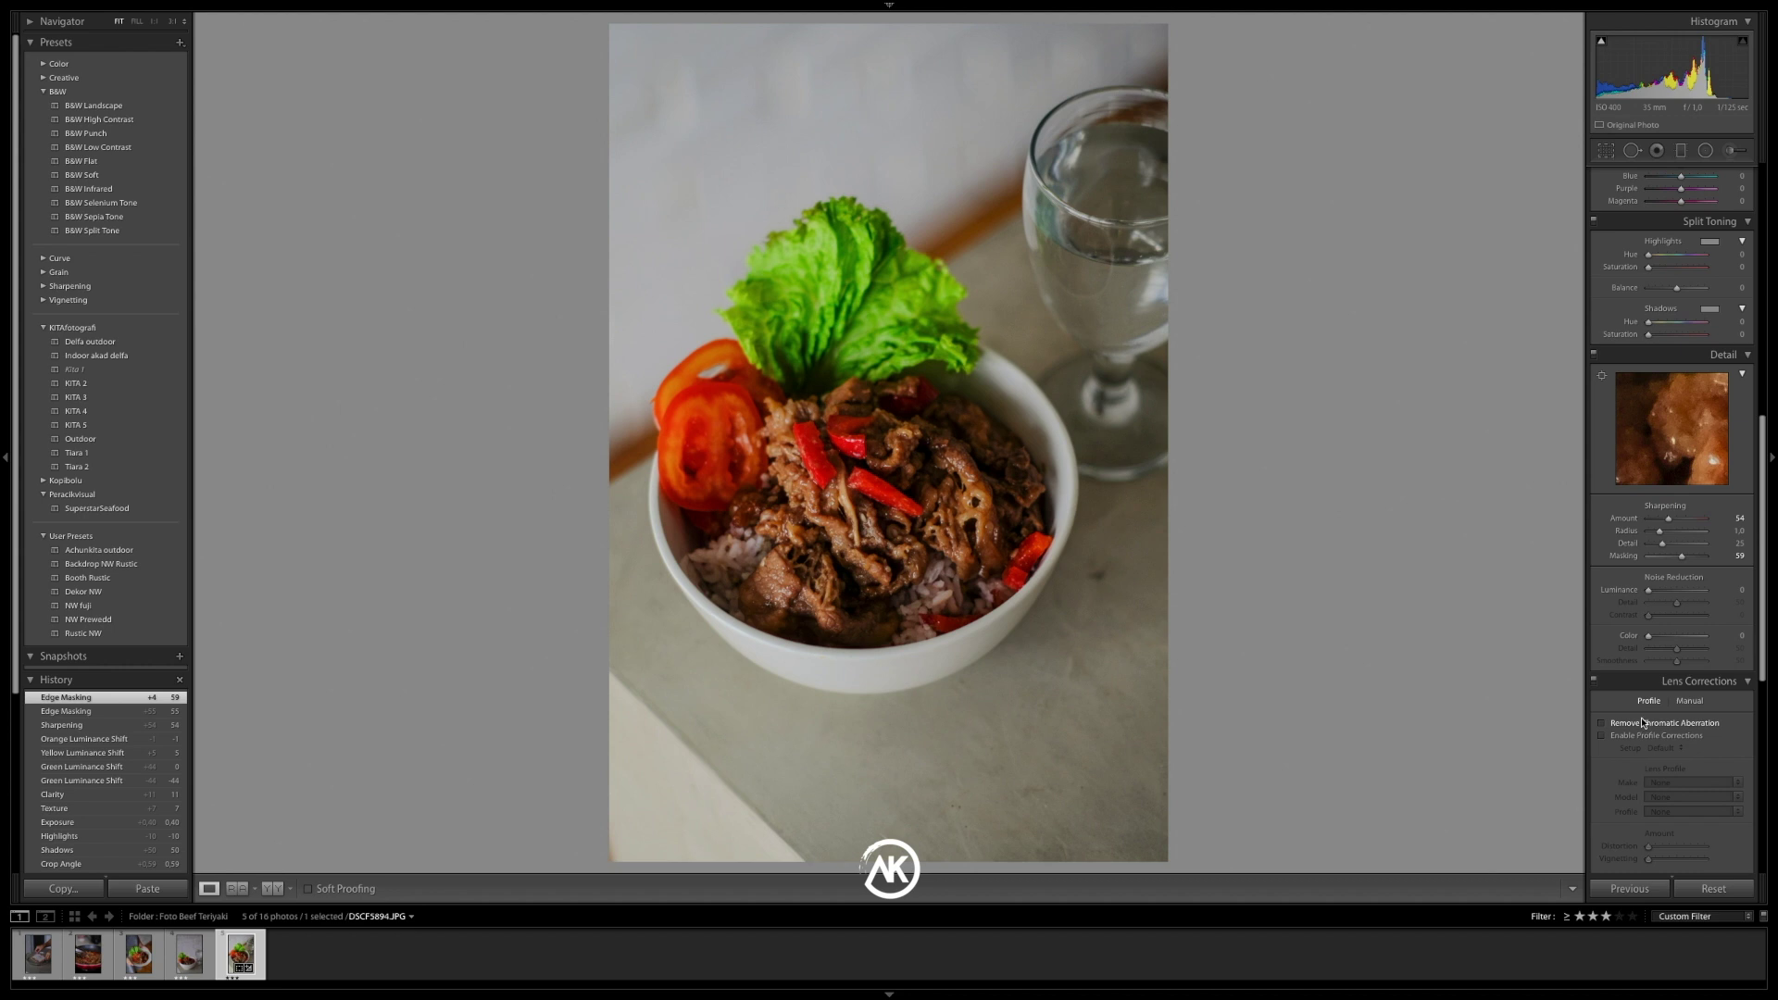
{"action": "scroll", "coordinate": [1620, 722], "scroll_direction": "down", "scroll_amount": 3}
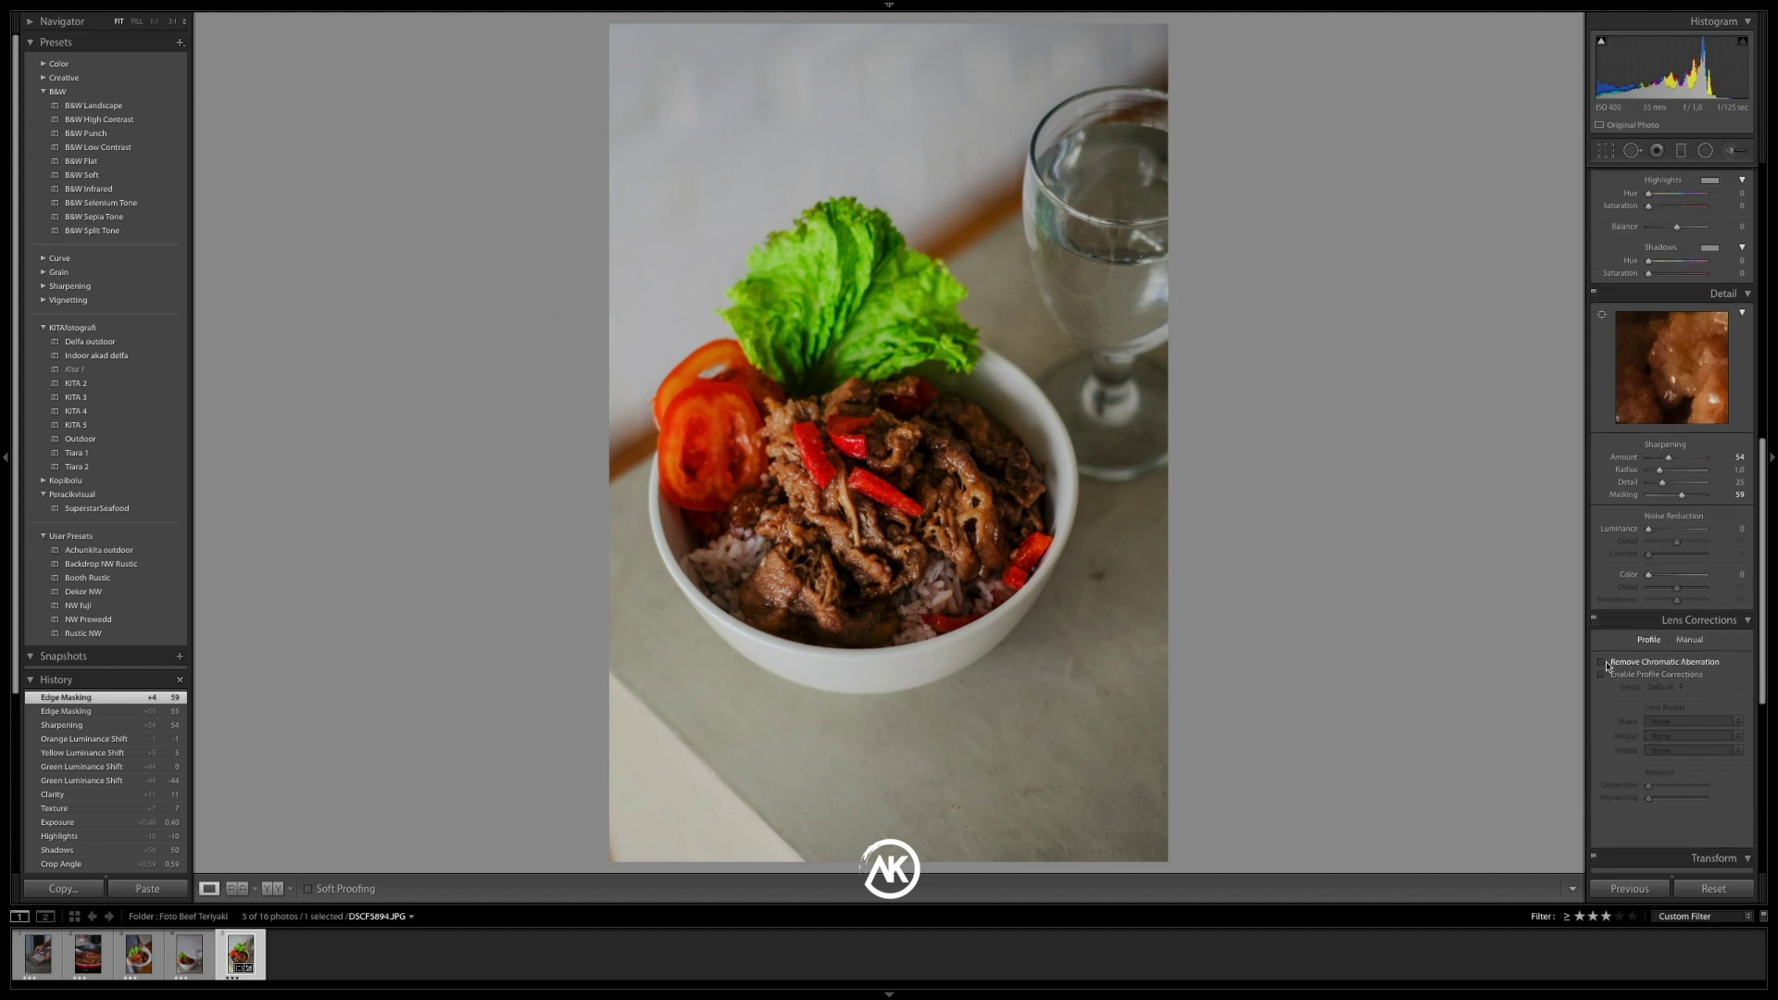
{"action": "left_click", "coordinate": [1604, 662]}
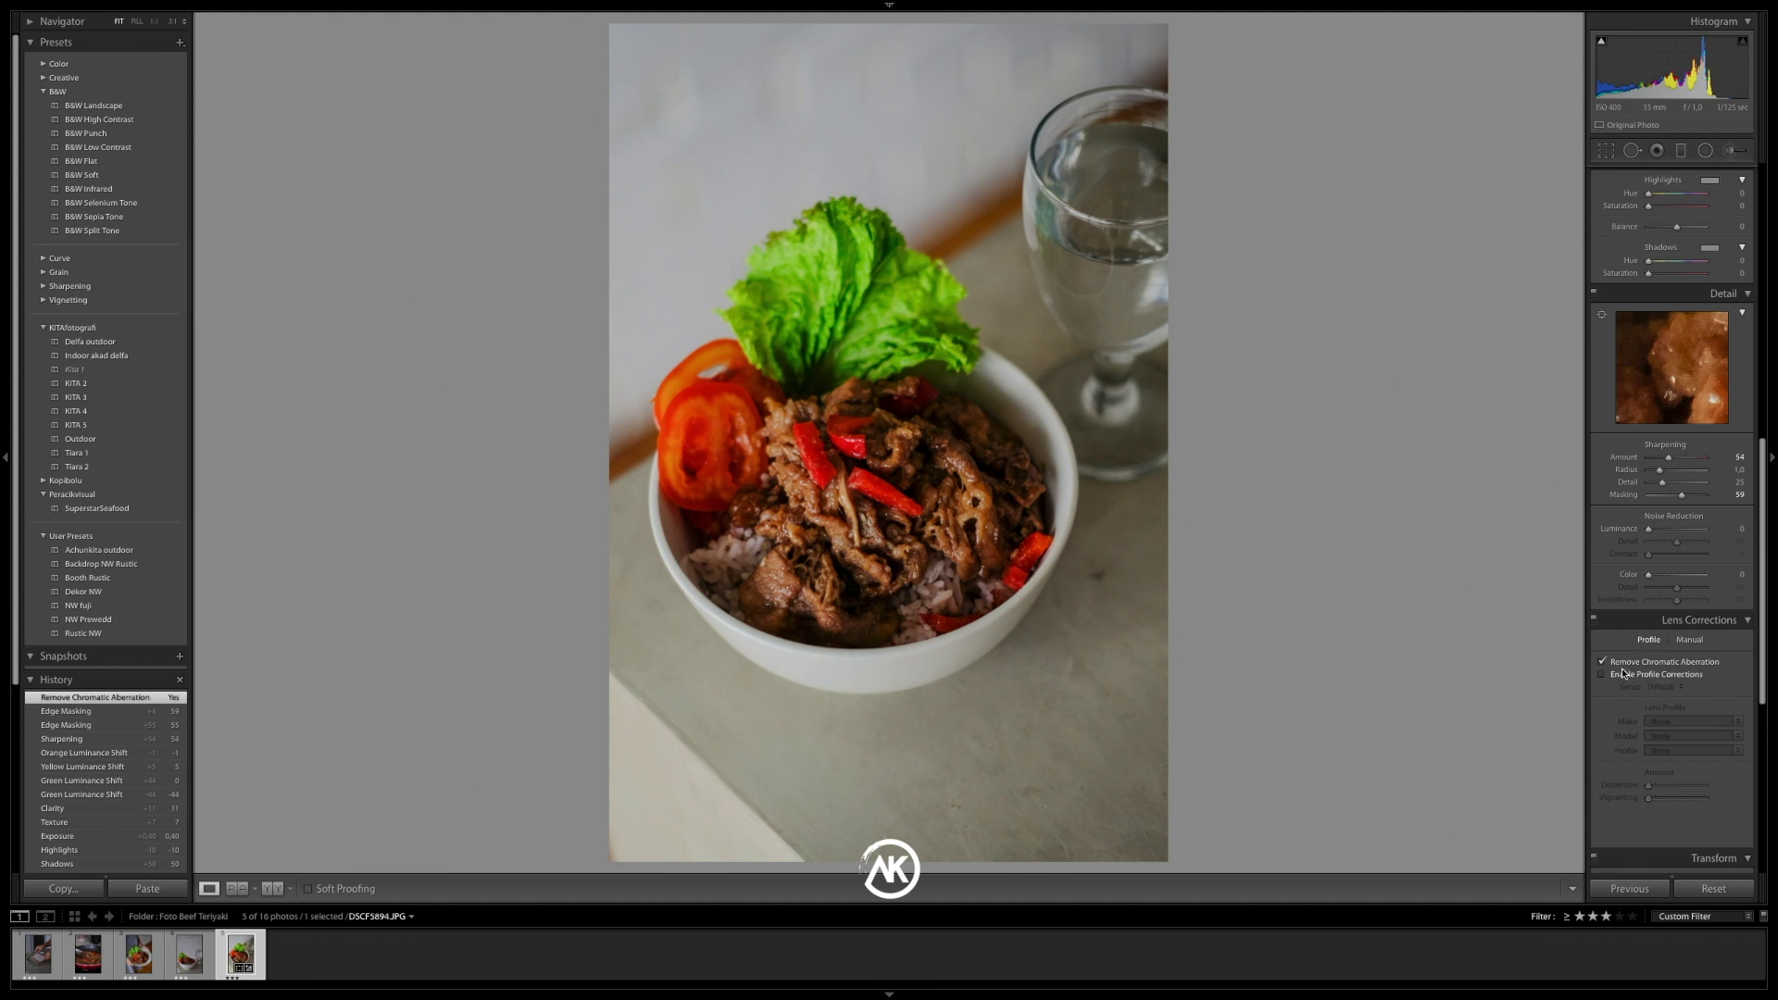
{"action": "left_click", "coordinate": [1070, 511]}
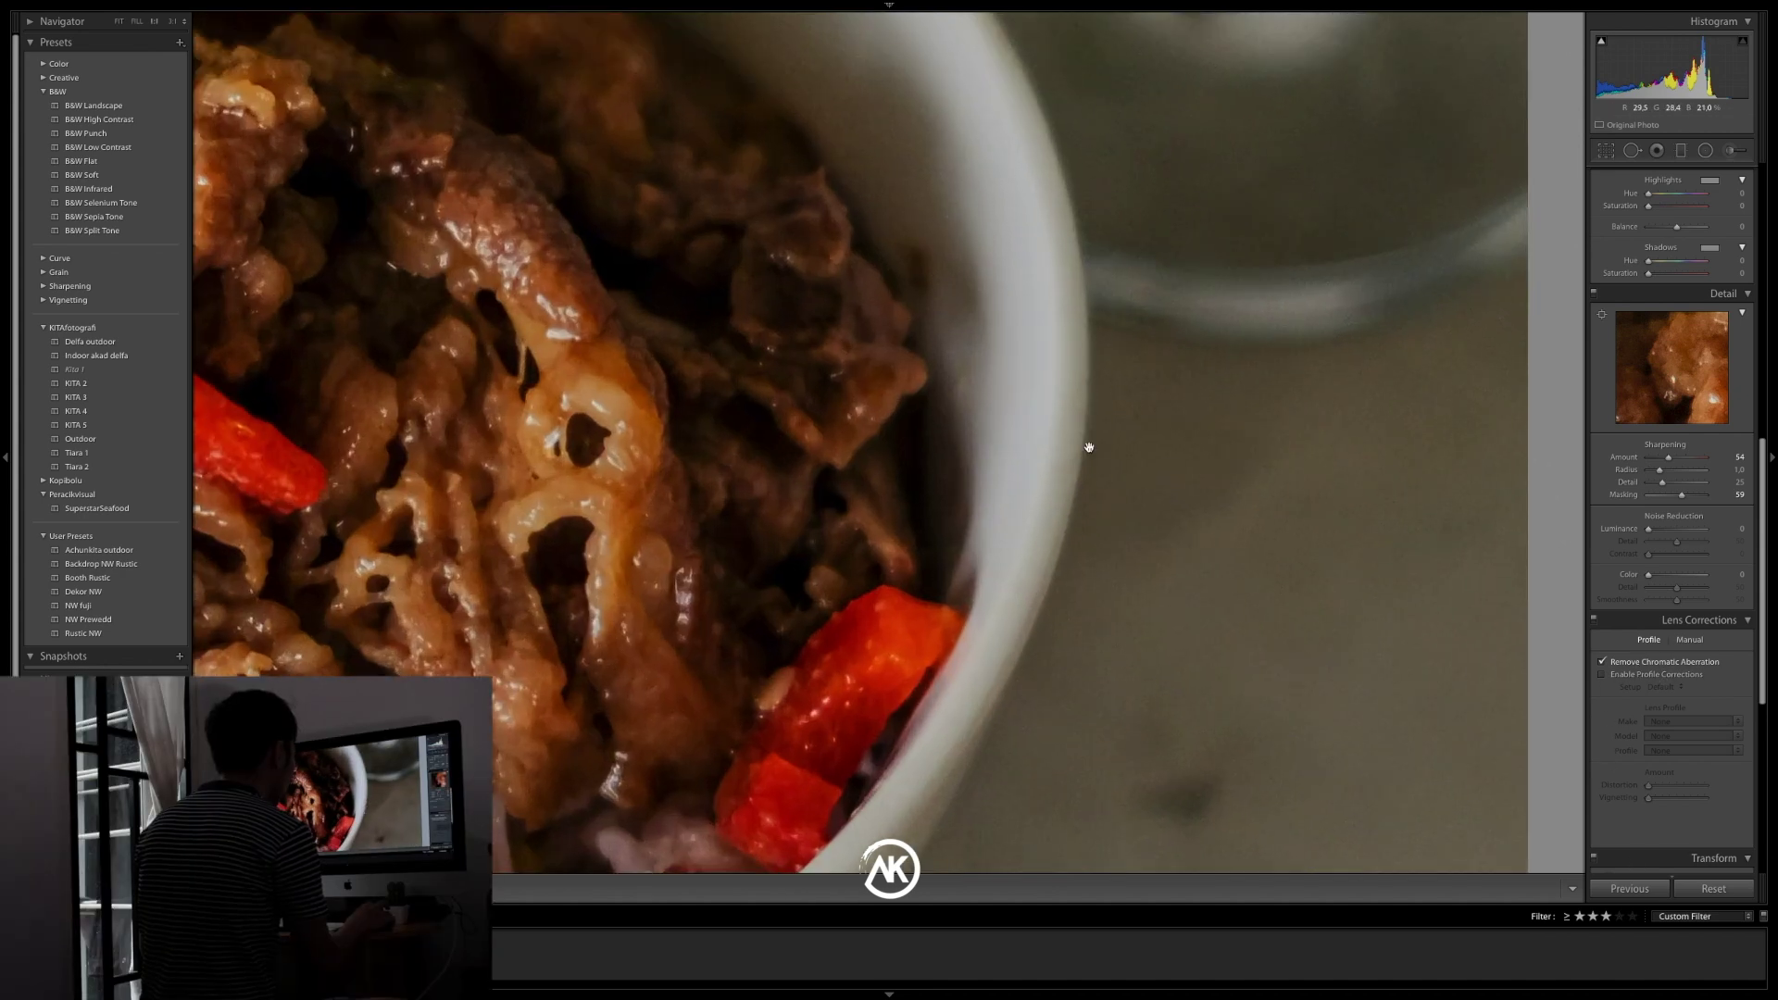
{"action": "left_click", "coordinate": [1098, 319]}
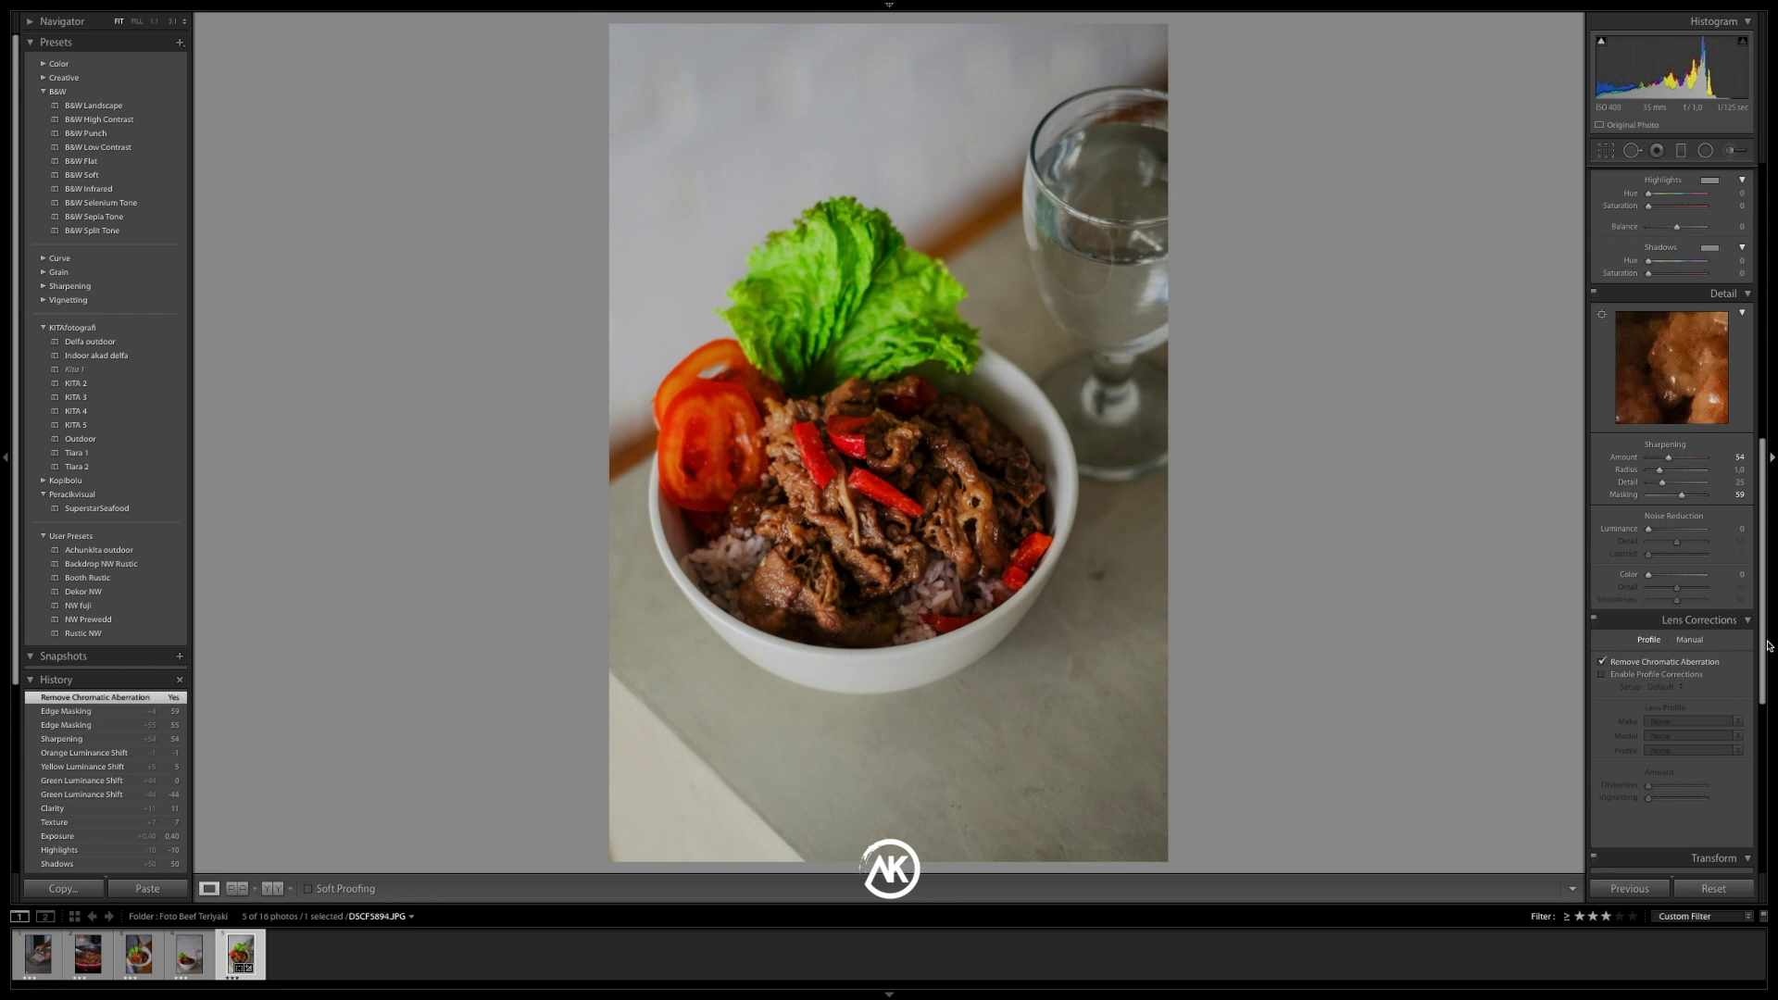
Crop the bowl photo to a 1 x 1 aspect ratio centred on the bowl and apply it
{"action": "scroll", "coordinate": [1692, 622], "scroll_direction": "up", "scroll_amount": 6}
{"action": "scroll", "coordinate": [1693, 622], "scroll_direction": "up", "scroll_amount": 3}
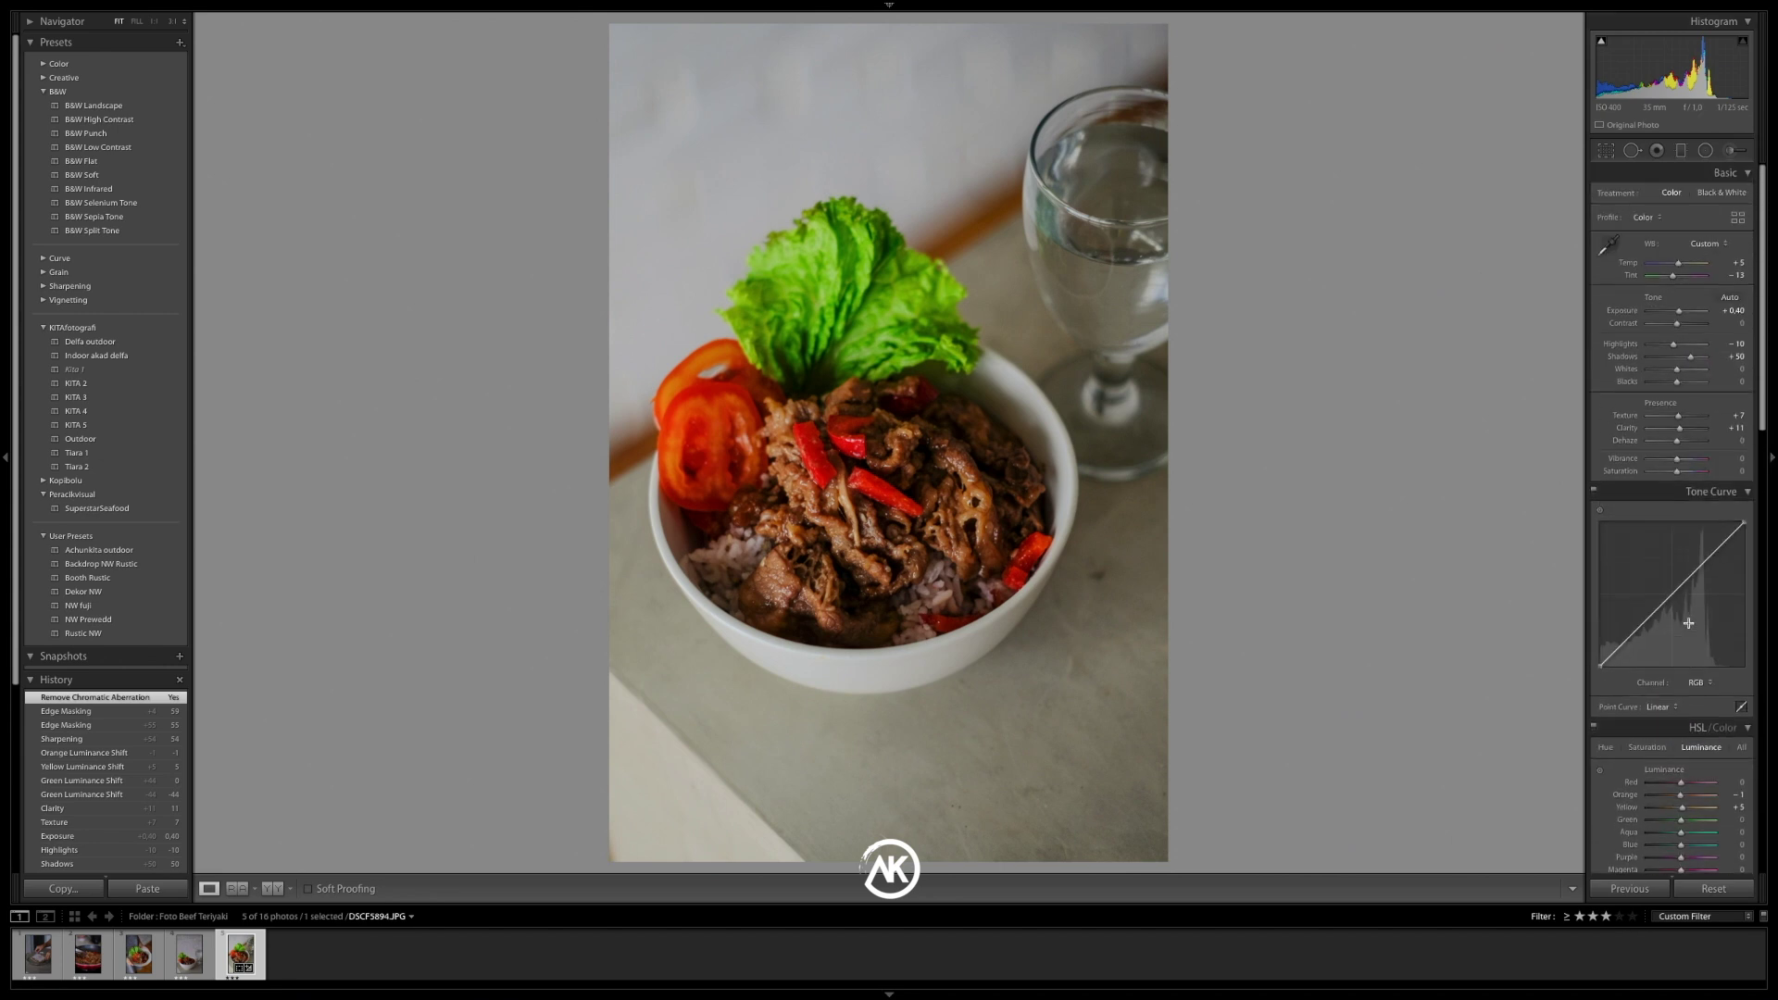
{"action": "left_click", "coordinate": [1606, 151]}
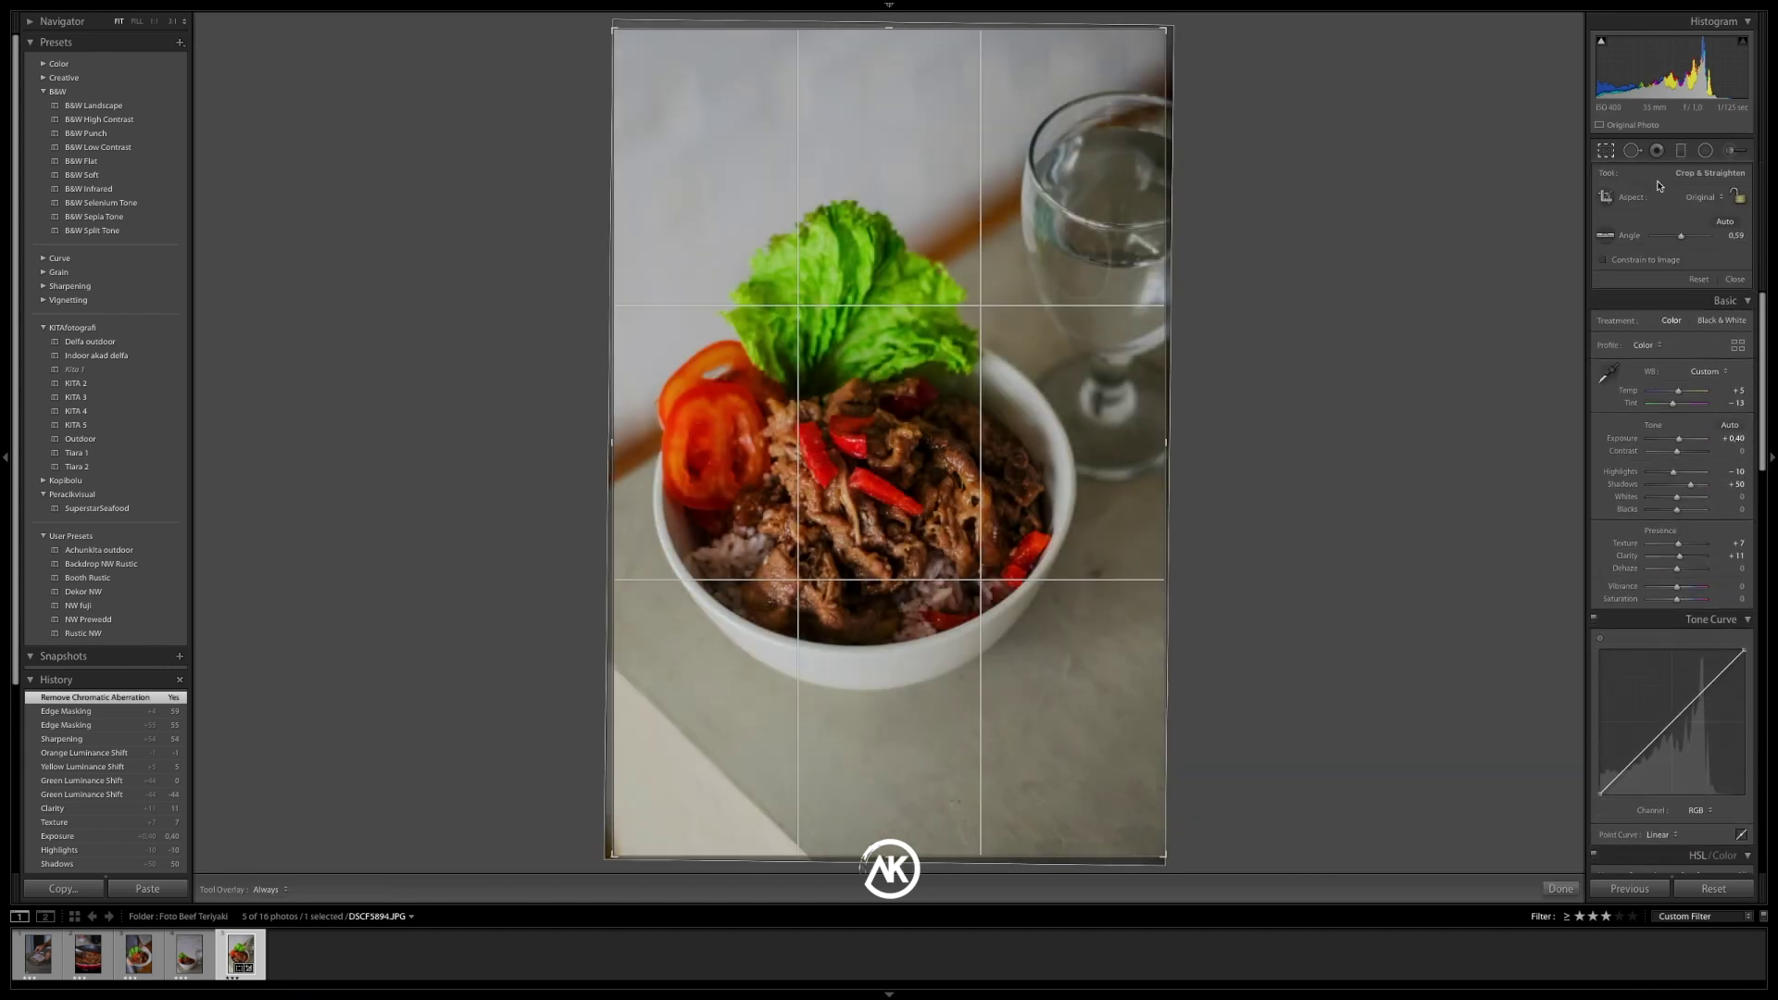
{"action": "left_click", "coordinate": [1702, 198]}
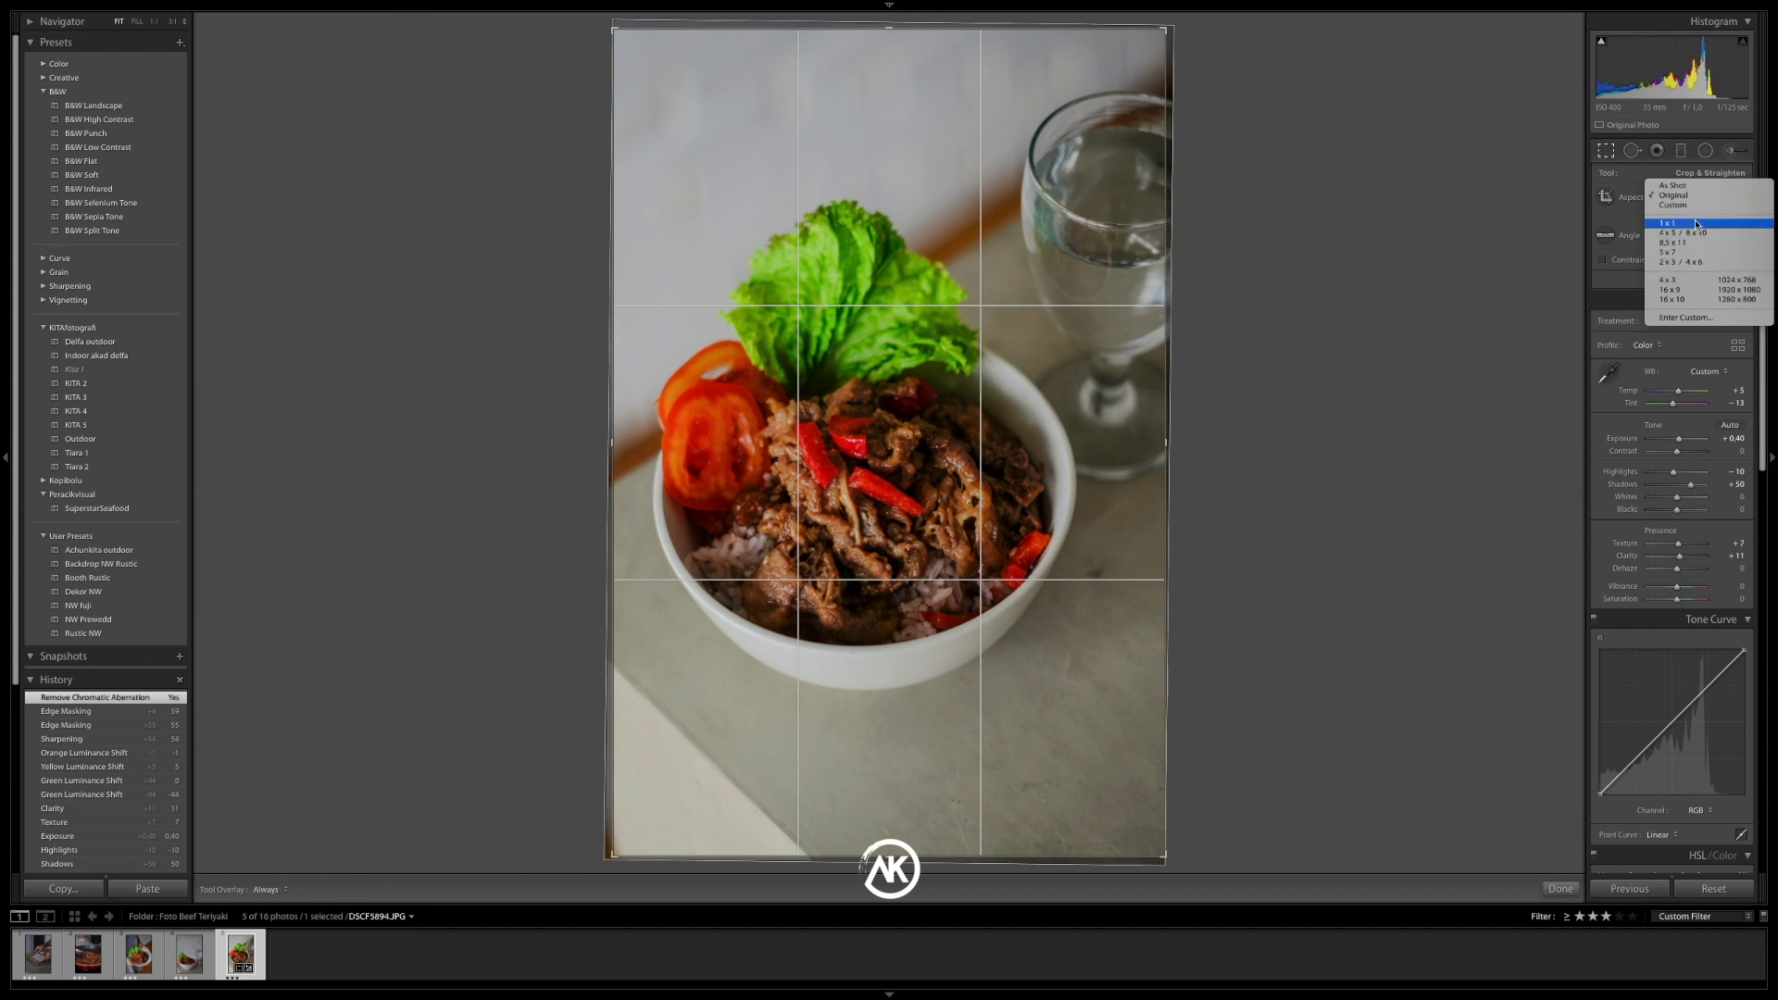
{"action": "left_click", "coordinate": [1696, 224]}
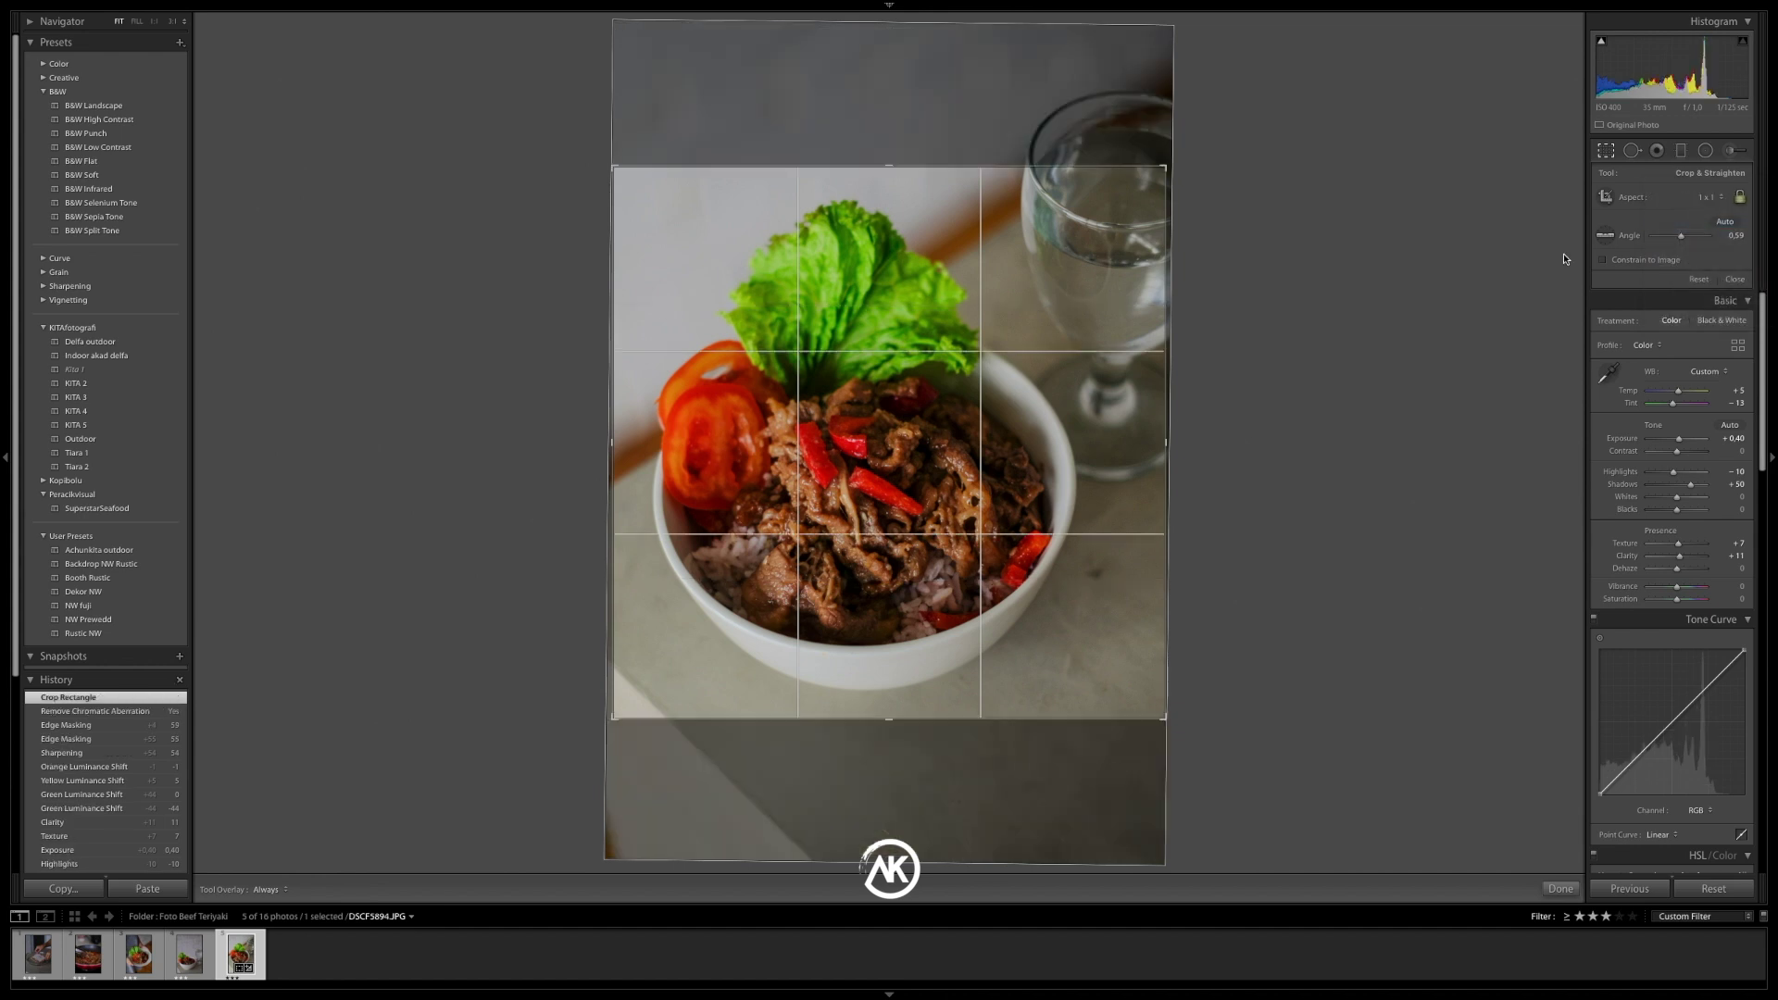
{"action": "left_click_drag", "start_coordinate": [1112, 373], "coordinate": [1113, 371]}
{"action": "key", "text": "Return"}
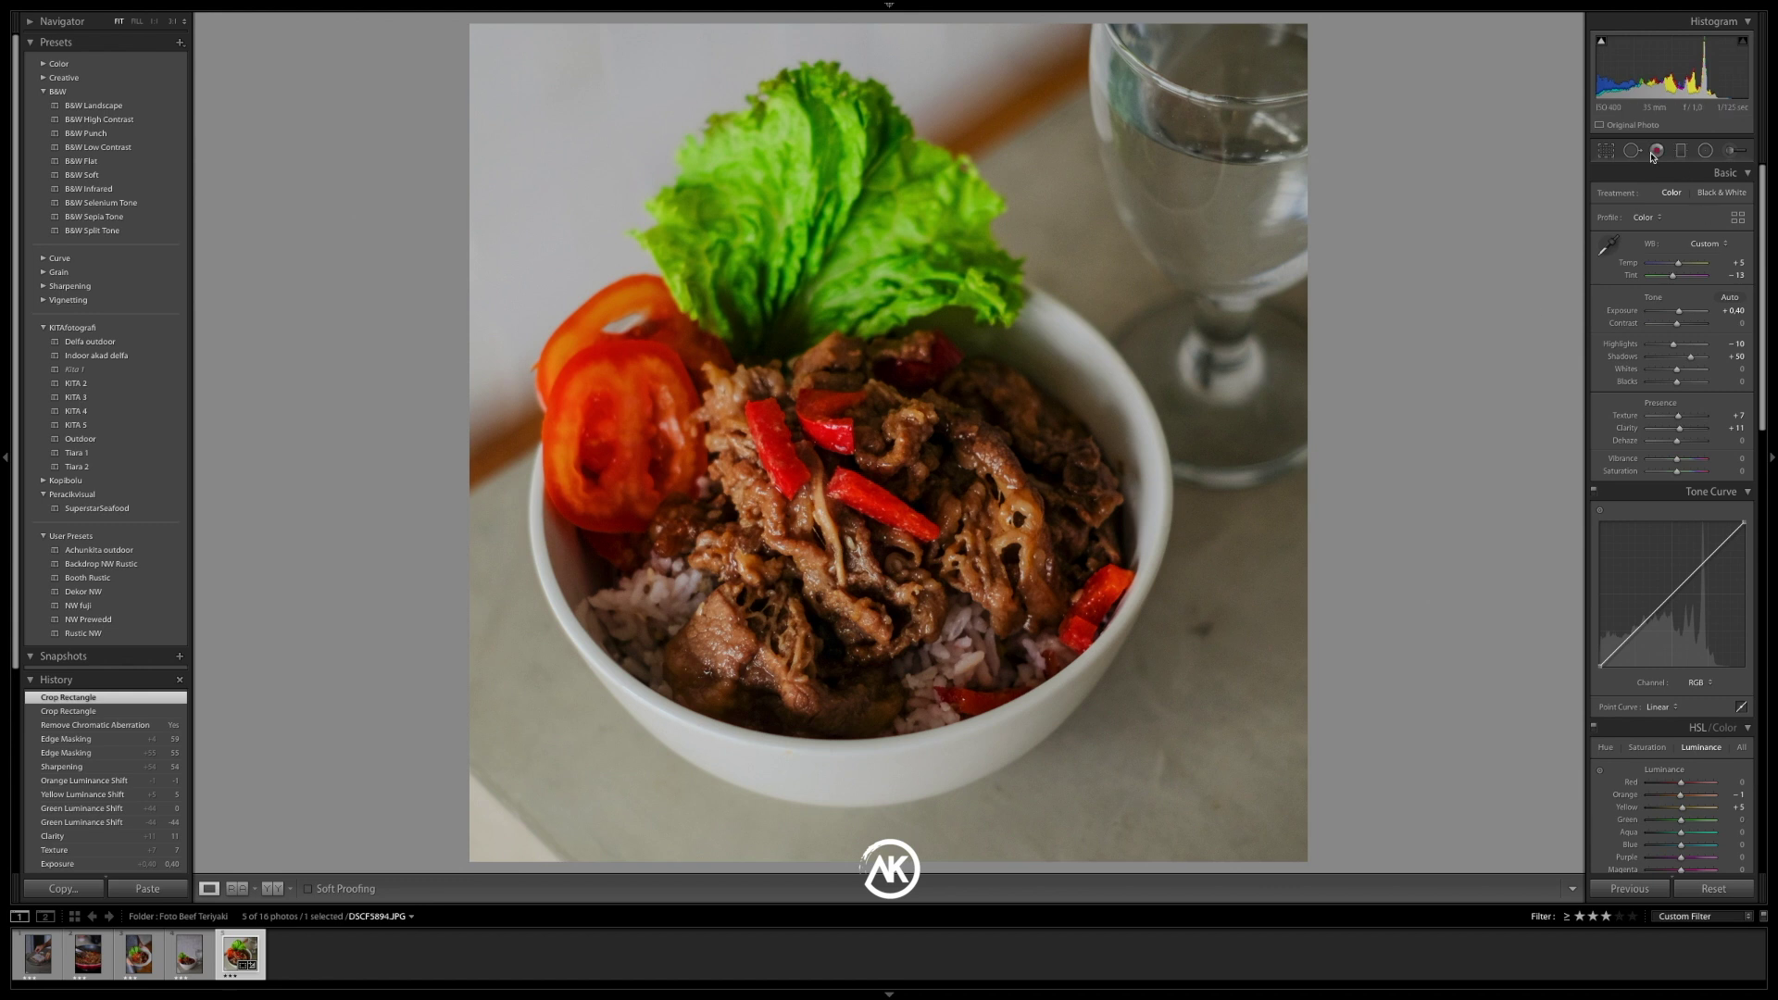
Recrop the bowl photo to 4 x 5 / 8 x 10, enlarging and repositioning the frame around the bowl and glass, and apply it
{"action": "left_click", "coordinate": [1609, 153]}
{"action": "left_click", "coordinate": [1700, 200]}
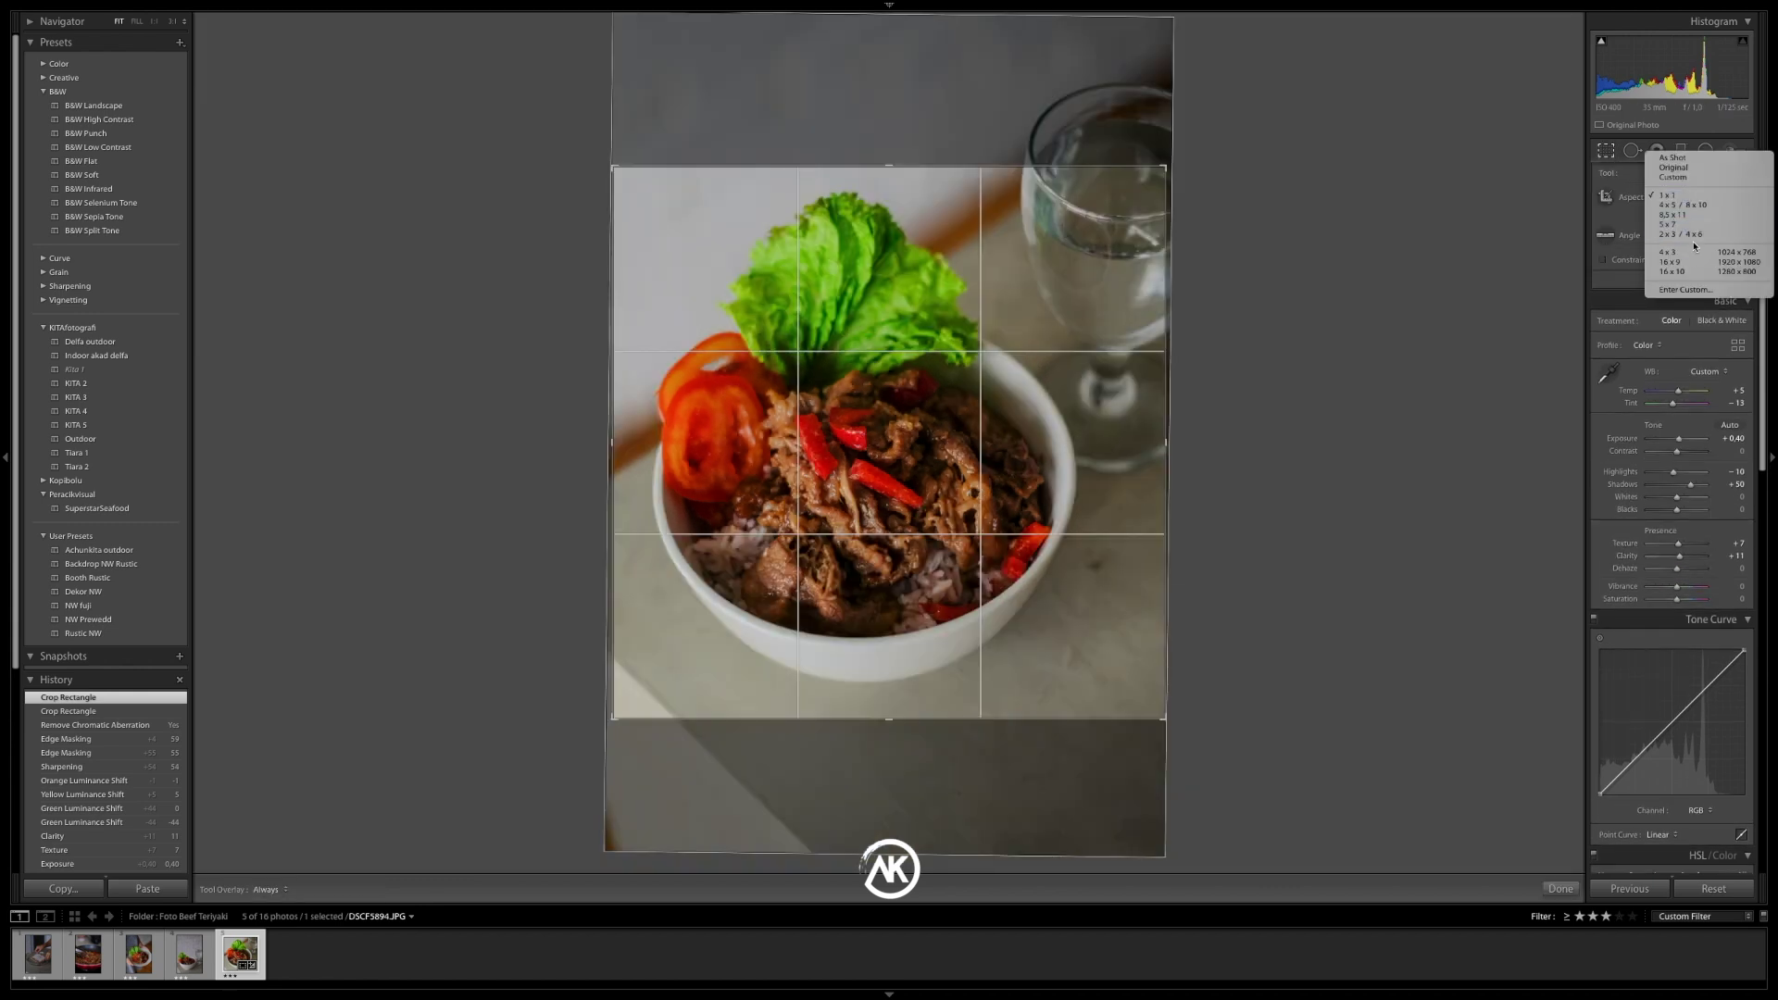
{"action": "left_click", "coordinate": [1704, 209]}
{"action": "left_click_drag", "start_coordinate": [1096, 167], "coordinate": [1166, 73]}
{"action": "left_click_drag", "start_coordinate": [646, 119], "coordinate": [509, 36]}
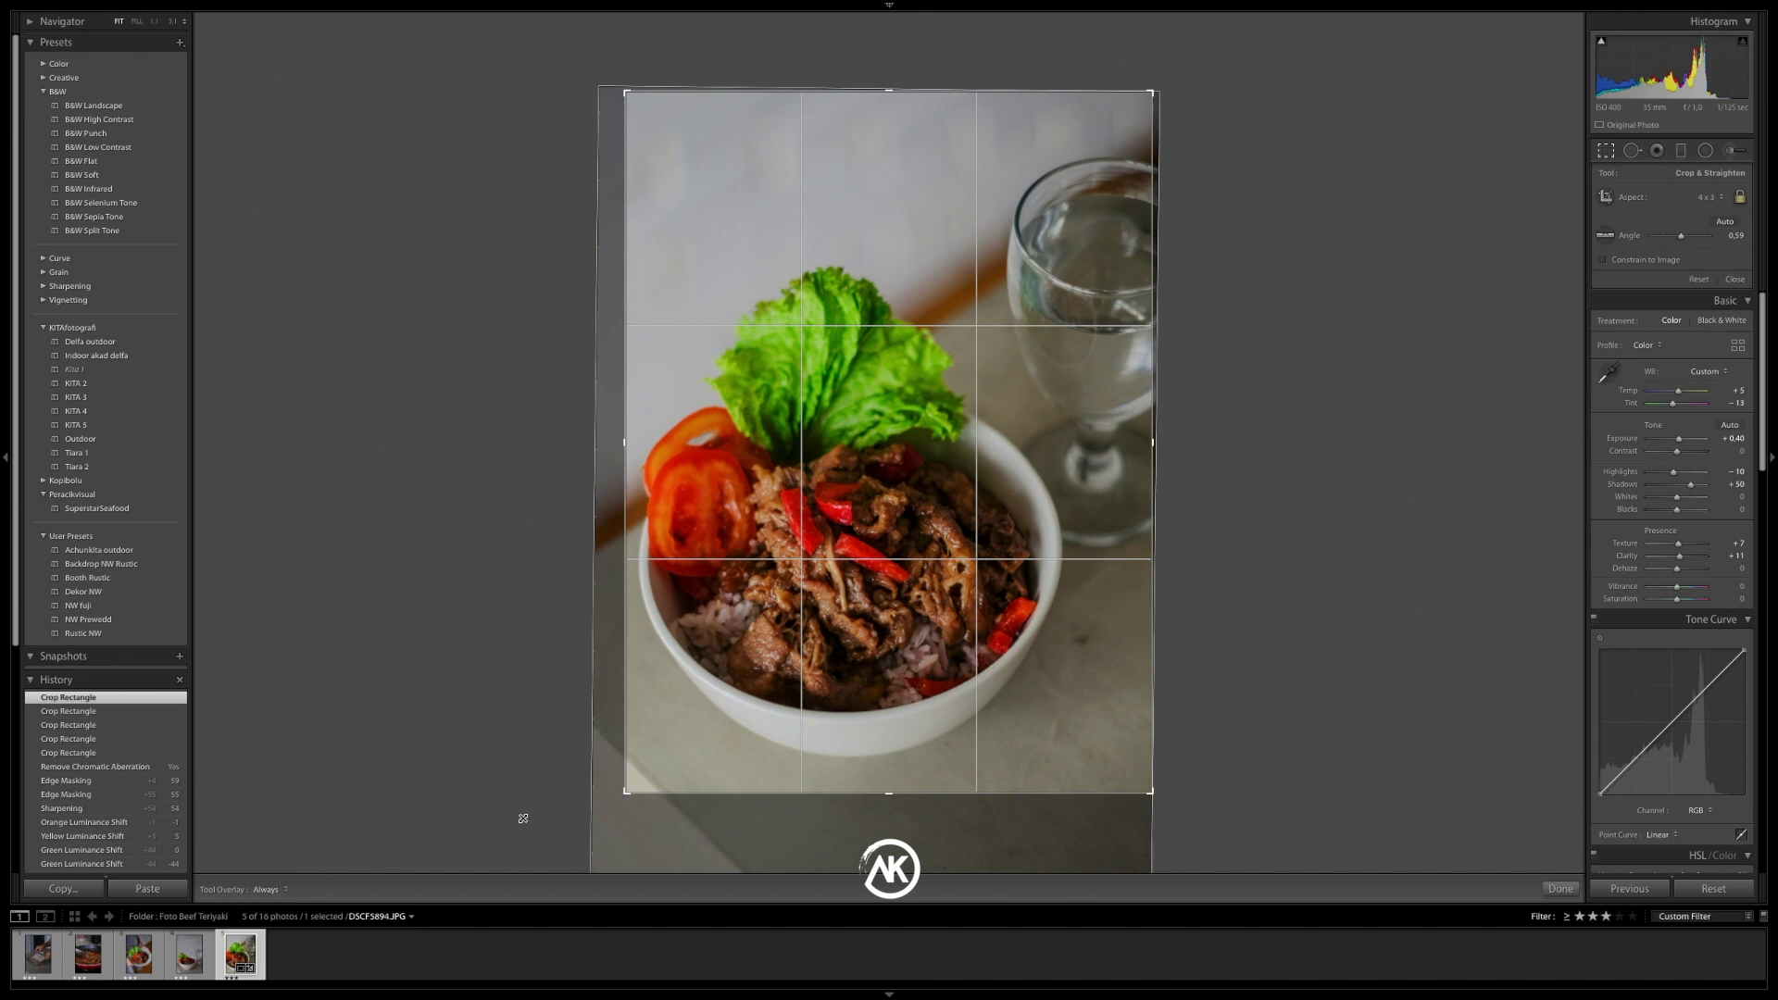
{"action": "left_click_drag", "start_coordinate": [625, 793], "coordinate": [623, 796]}
{"action": "left_click_drag", "start_coordinate": [876, 601], "coordinate": [883, 540]}
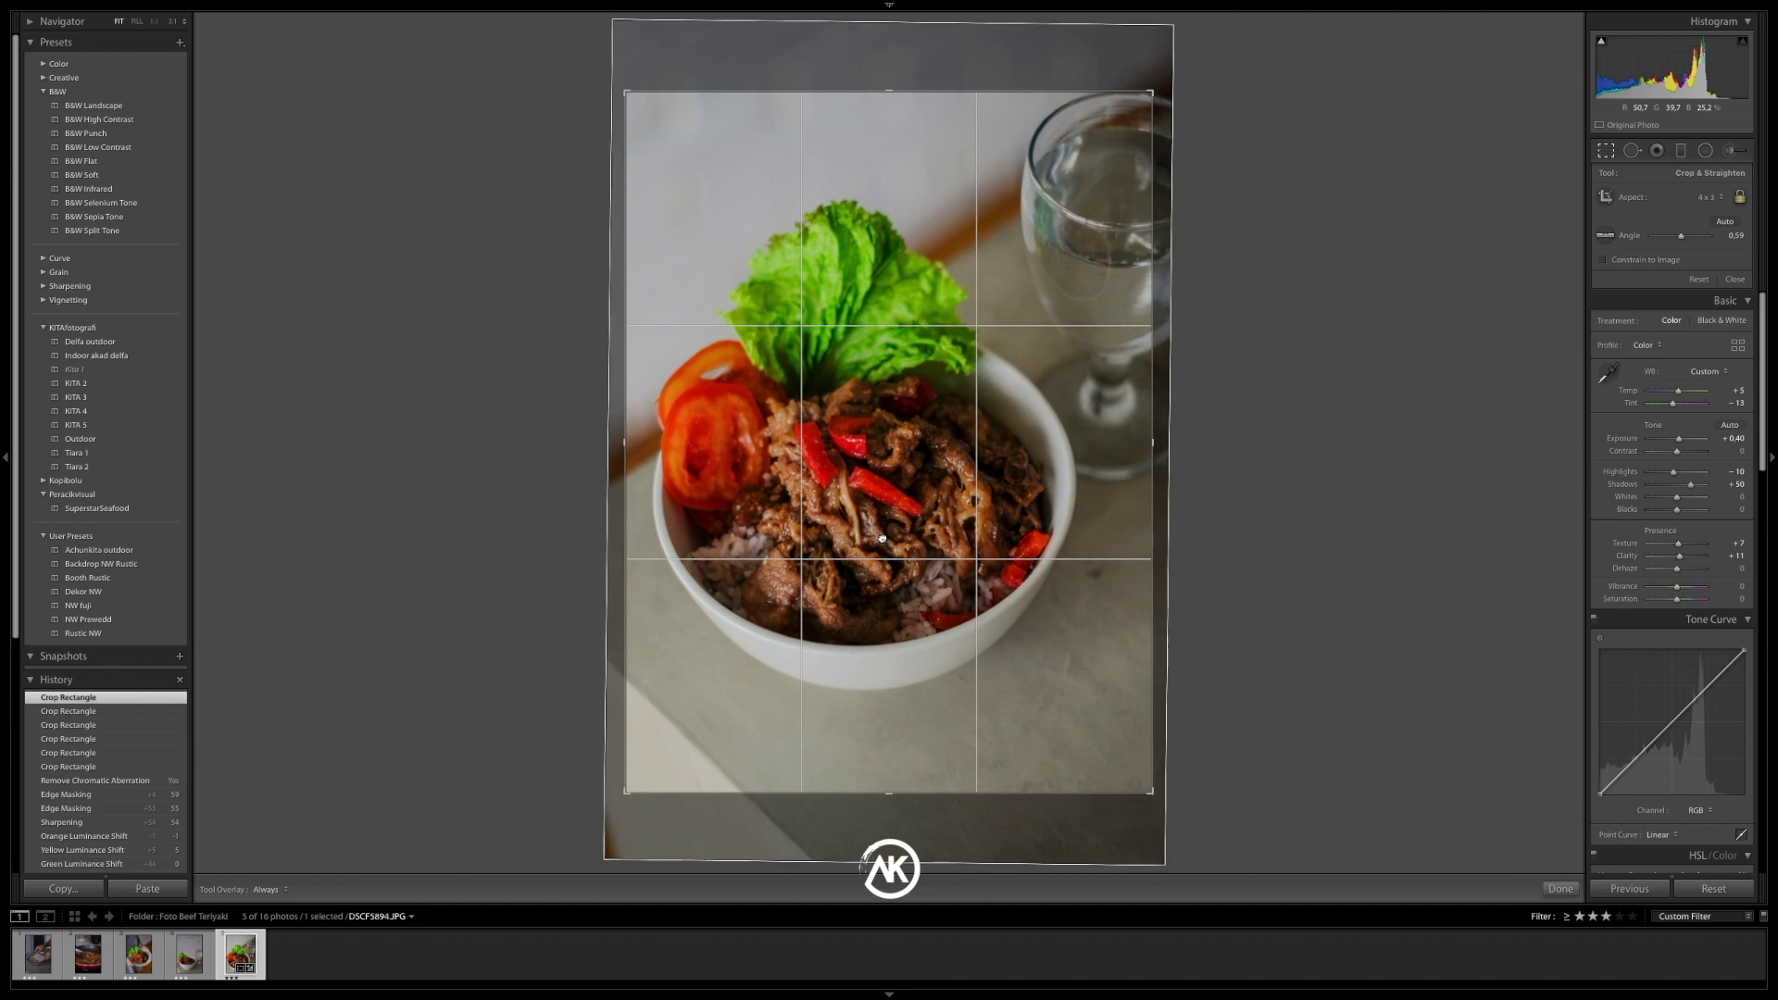
{"action": "key", "text": "Return"}
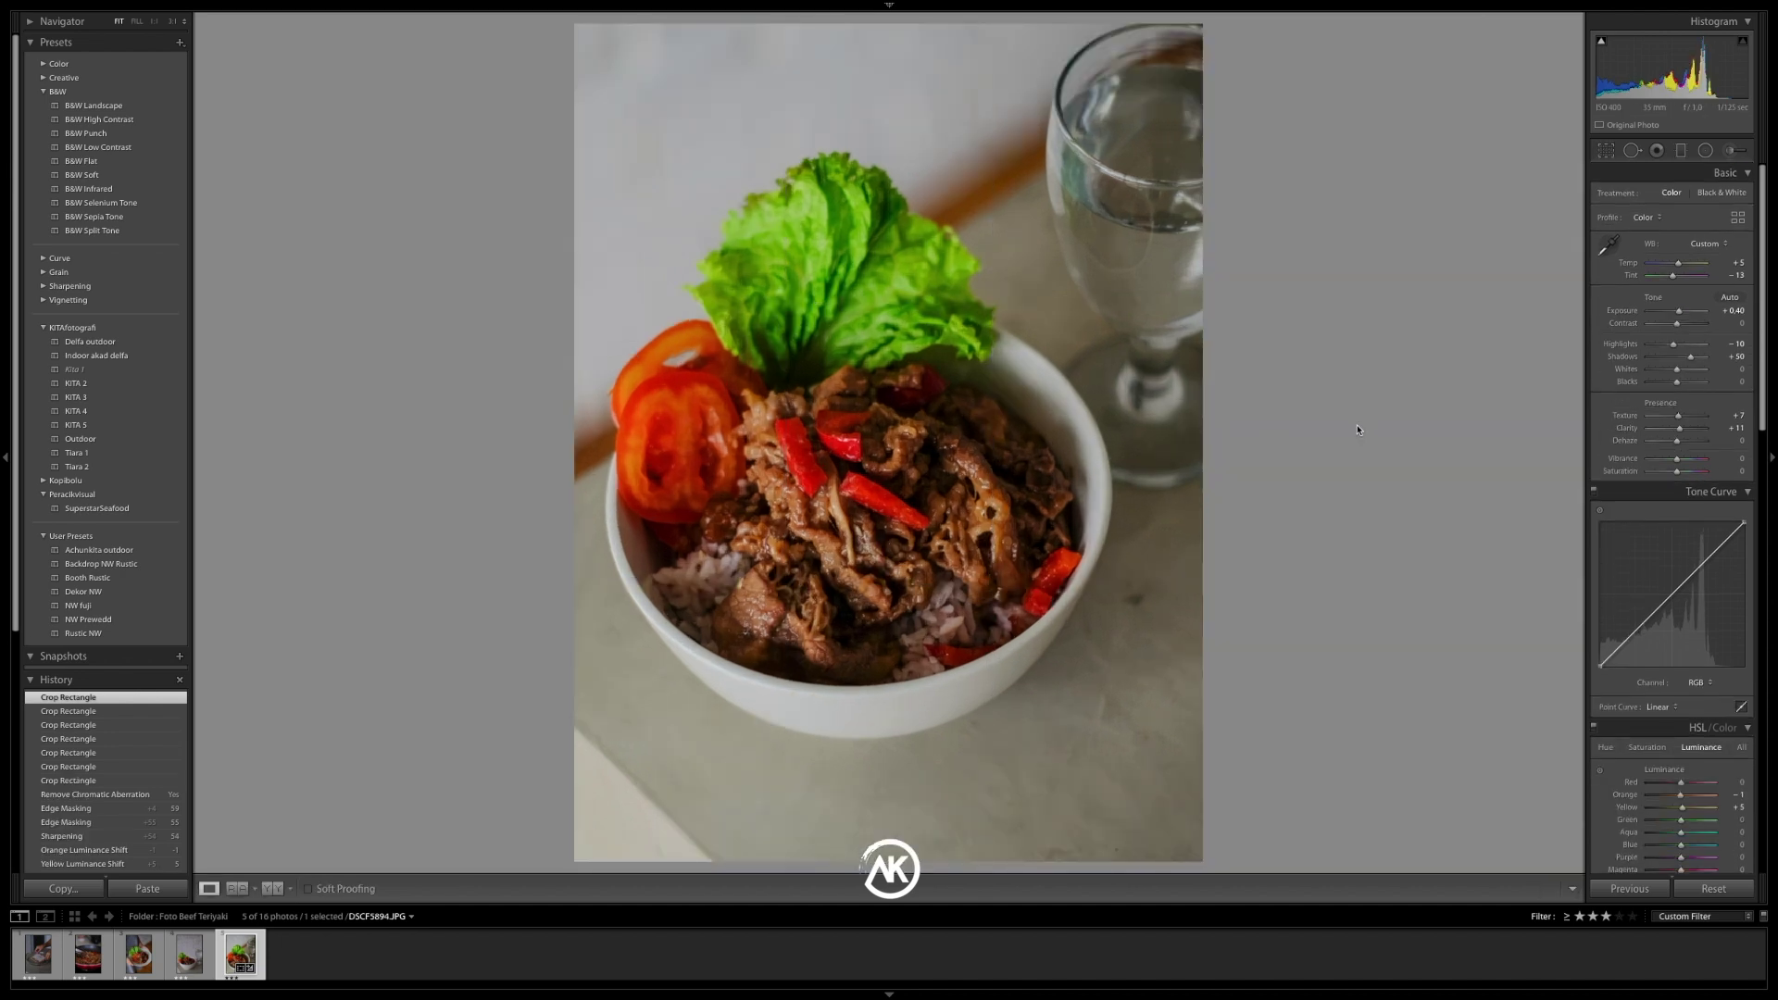
Place a radial filter over the beef in the bowl, reset its Contrast and Saturation, and set its Temp to 7
{"action": "left_click", "coordinate": [1705, 151]}
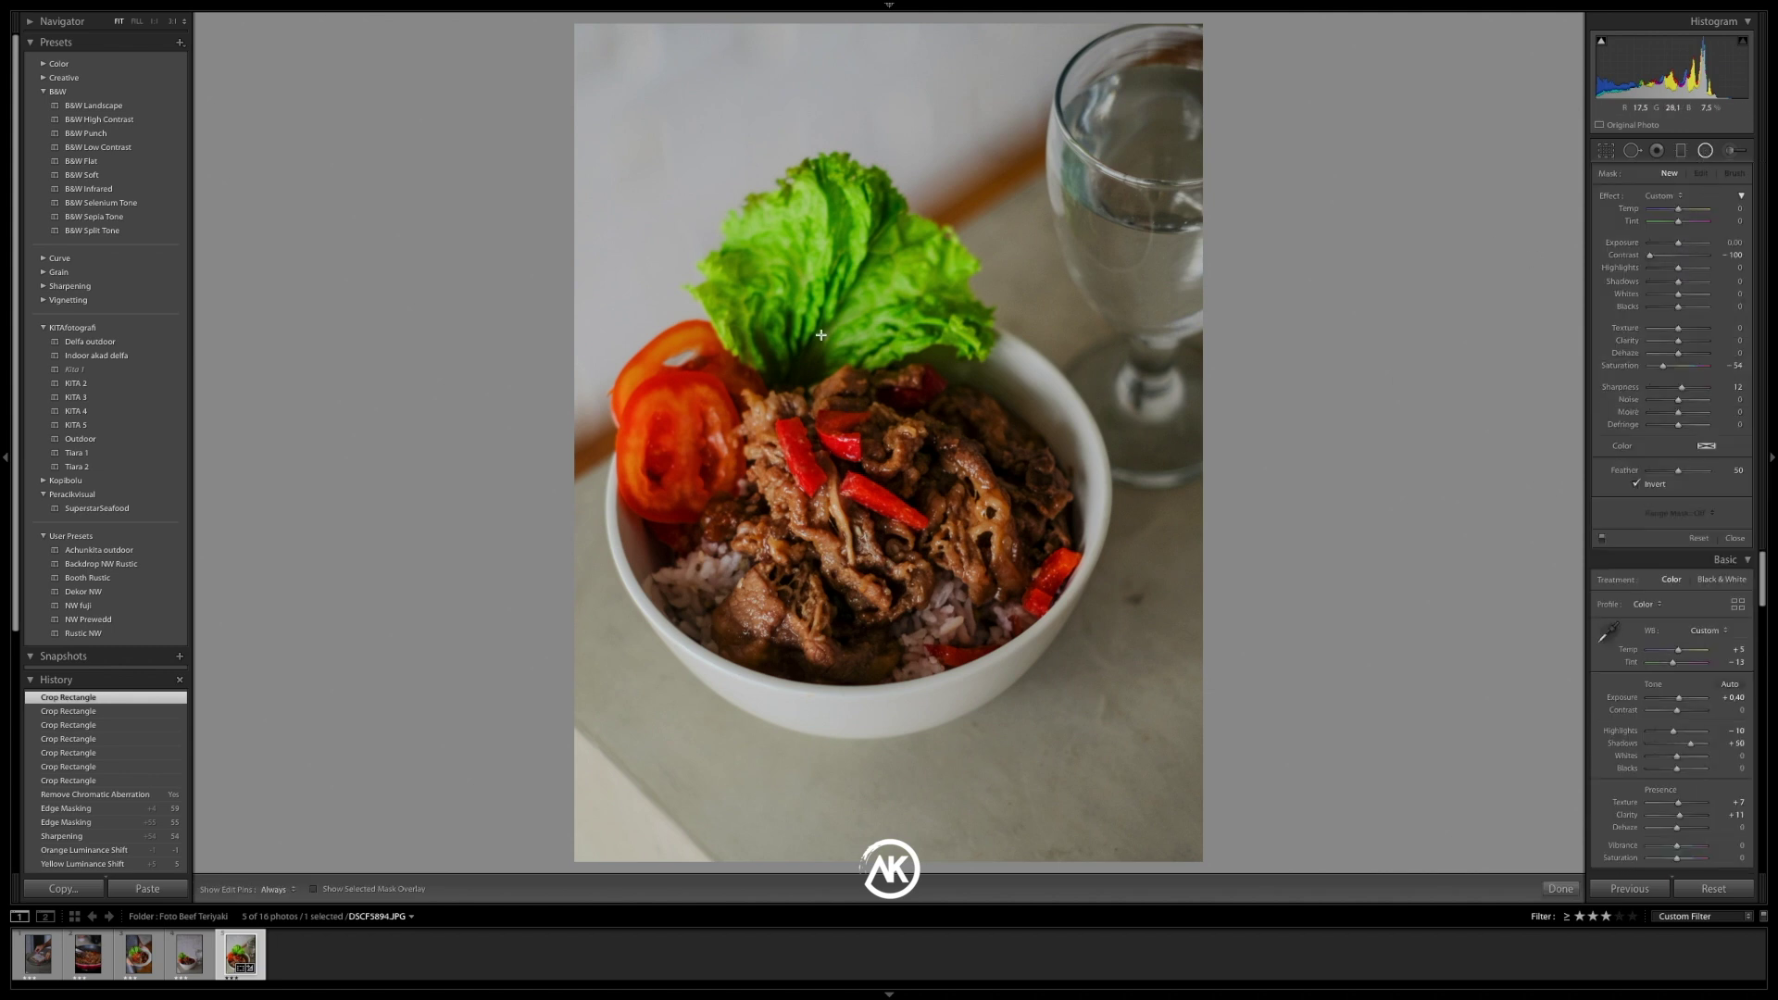
{"action": "left_click_drag", "start_coordinate": [753, 442], "coordinate": [844, 503]}
{"action": "double_click", "coordinate": [1621, 254]}
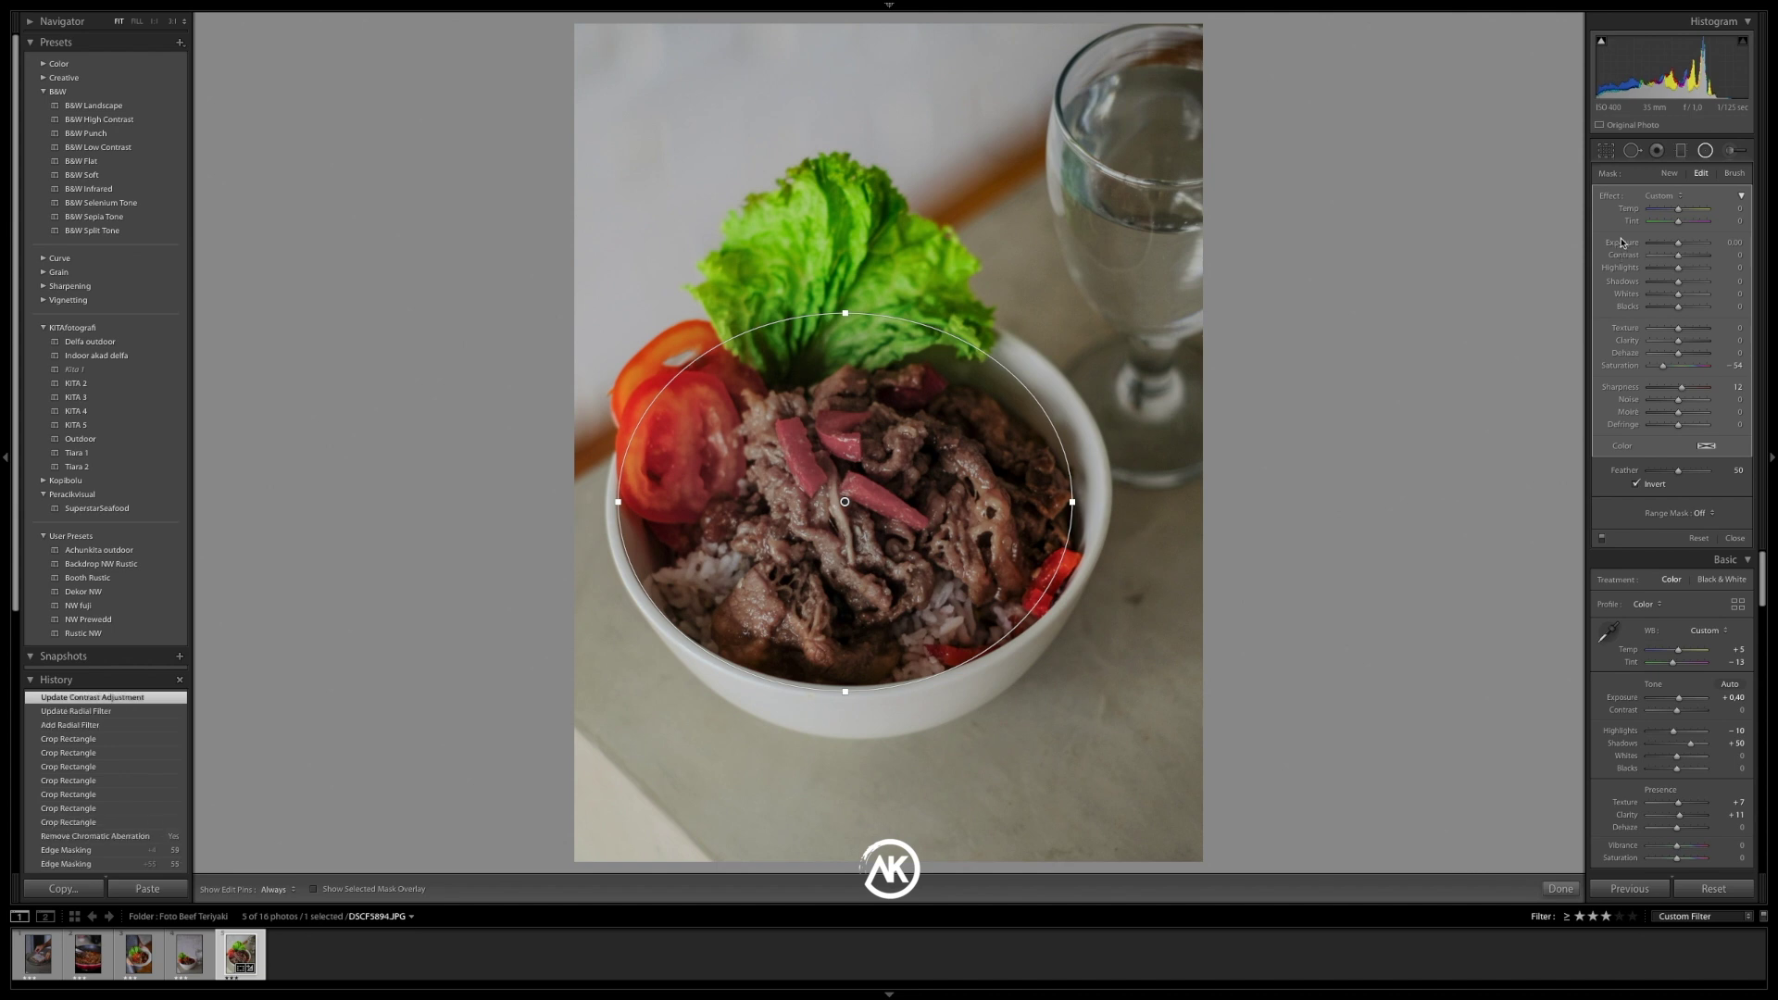
{"action": "double_click", "coordinate": [1629, 365]}
{"action": "left_click_drag", "start_coordinate": [845, 501], "coordinate": [852, 510]}
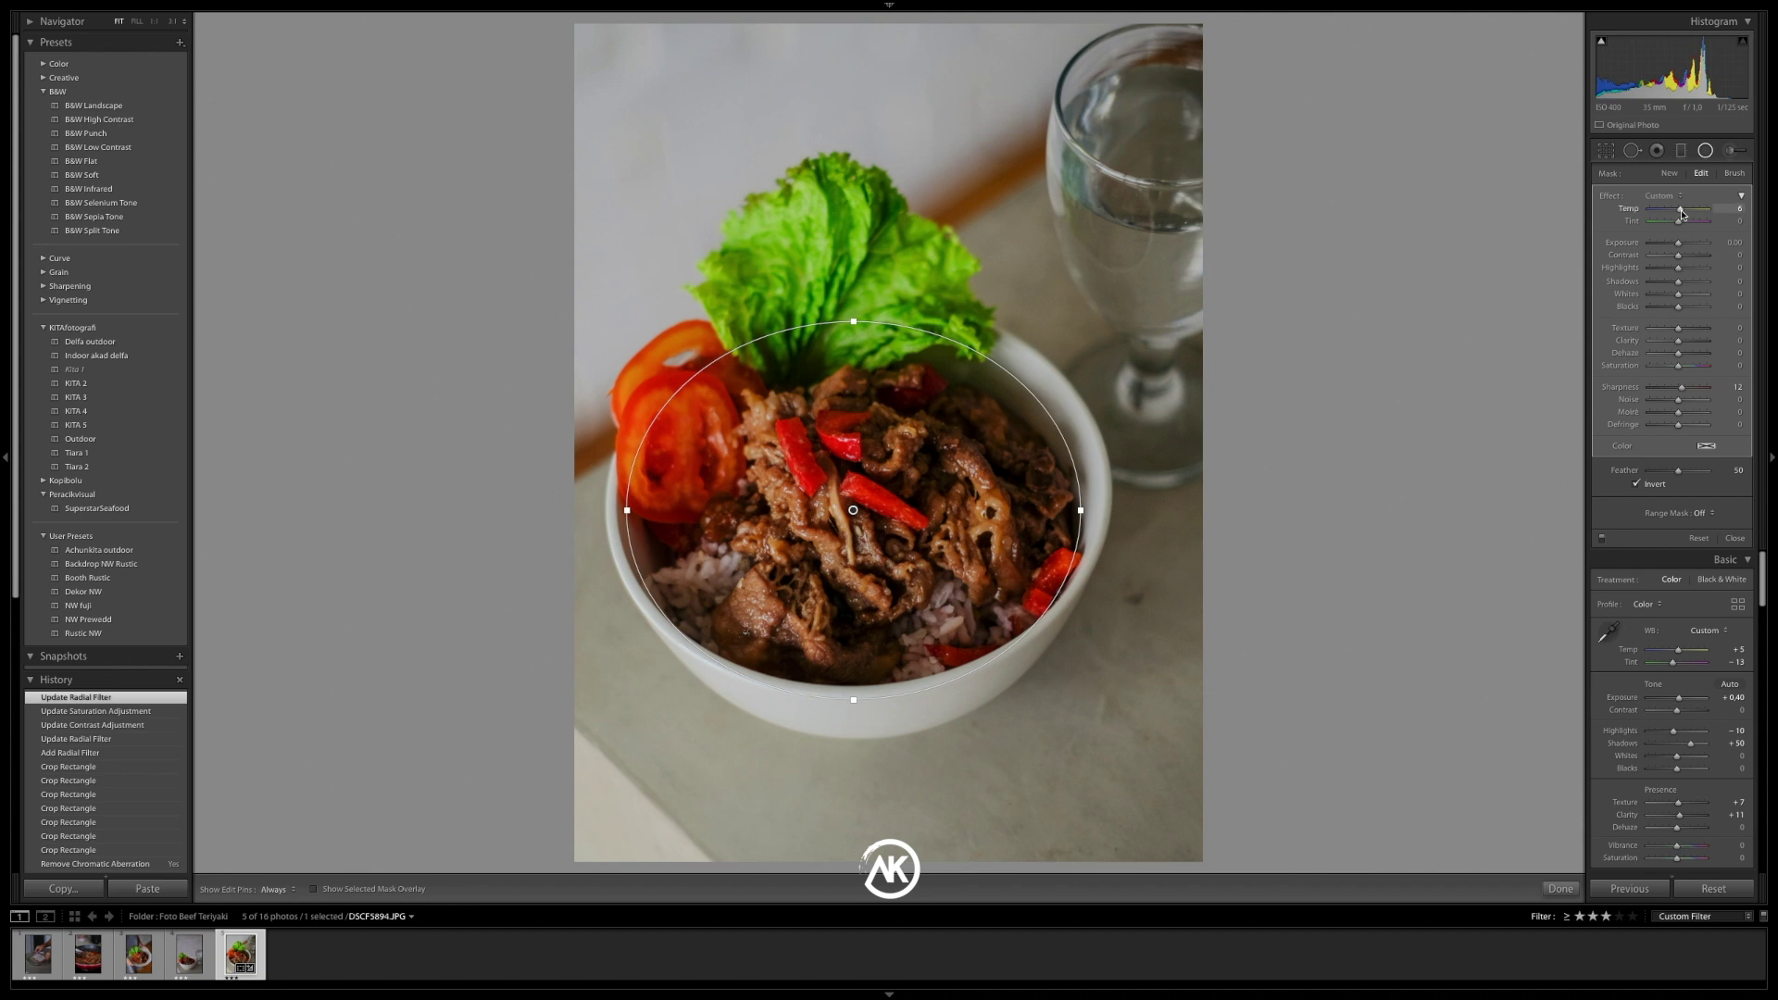
{"action": "left_click_drag", "start_coordinate": [1683, 214], "coordinate": [1680, 214]}
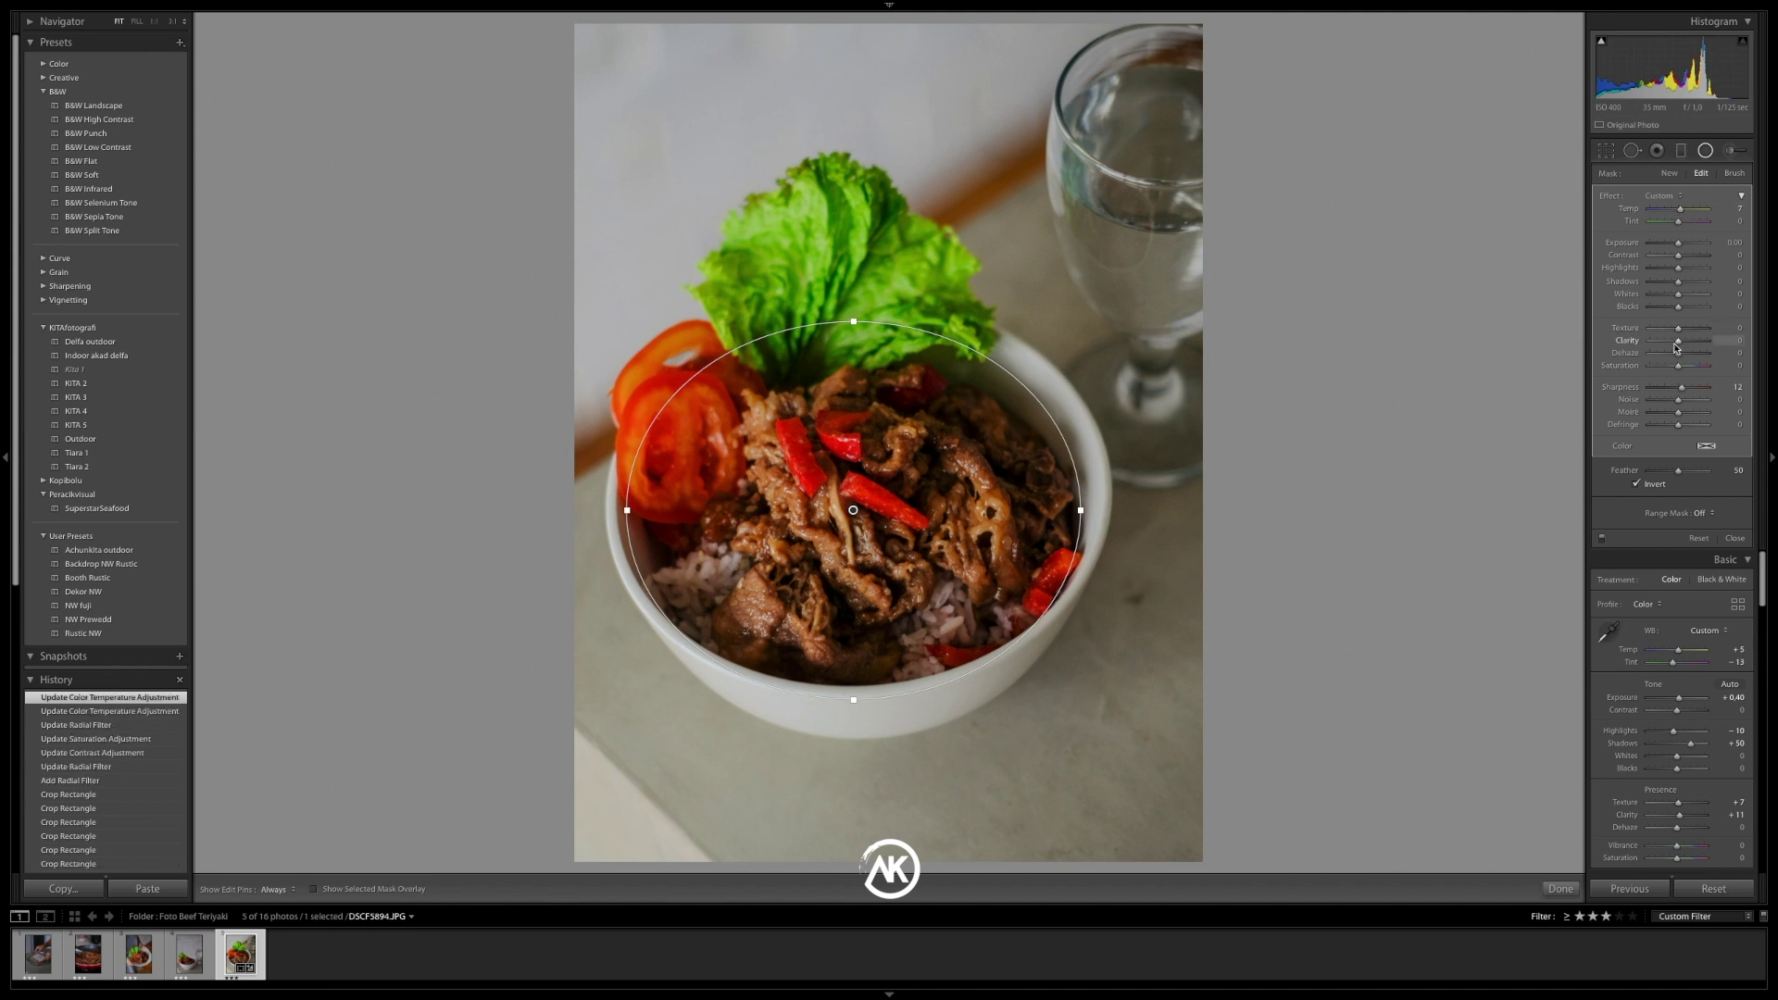
Try a stronger Clarity inside the radial filter and reset it
{"action": "double_click", "coordinate": [1682, 345]}
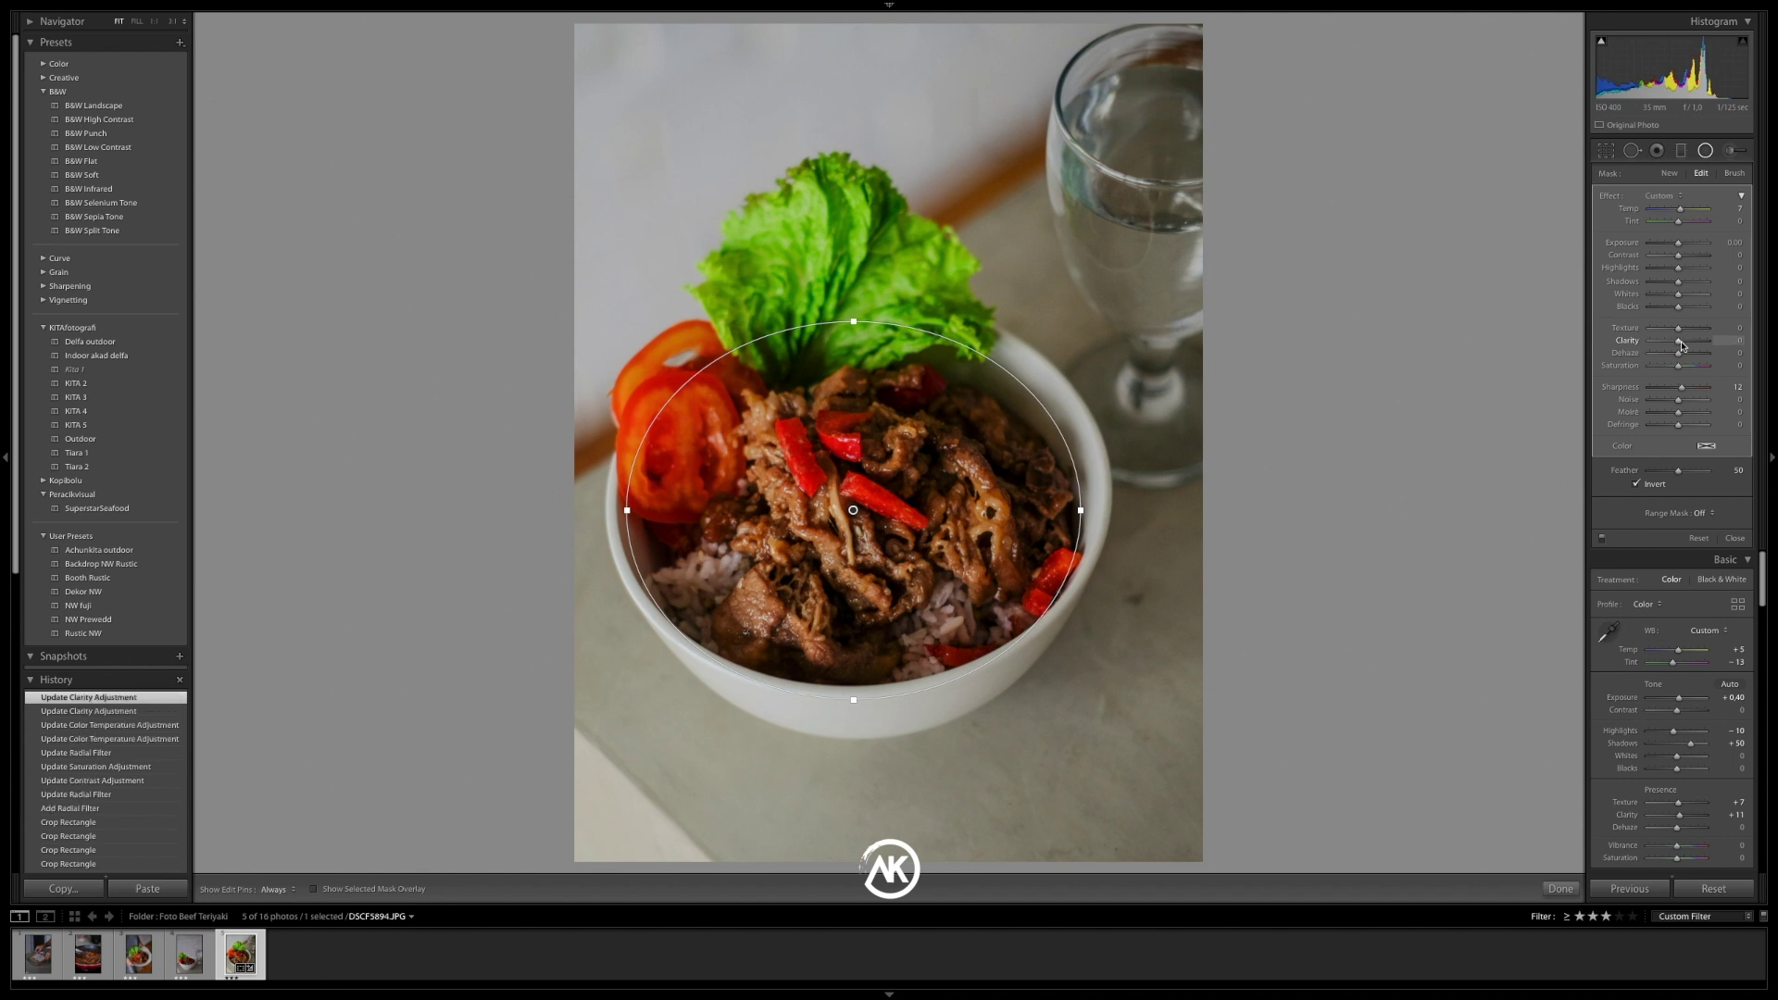
{"action": "left_click_drag", "start_coordinate": [1682, 346], "coordinate": [1702, 345]}
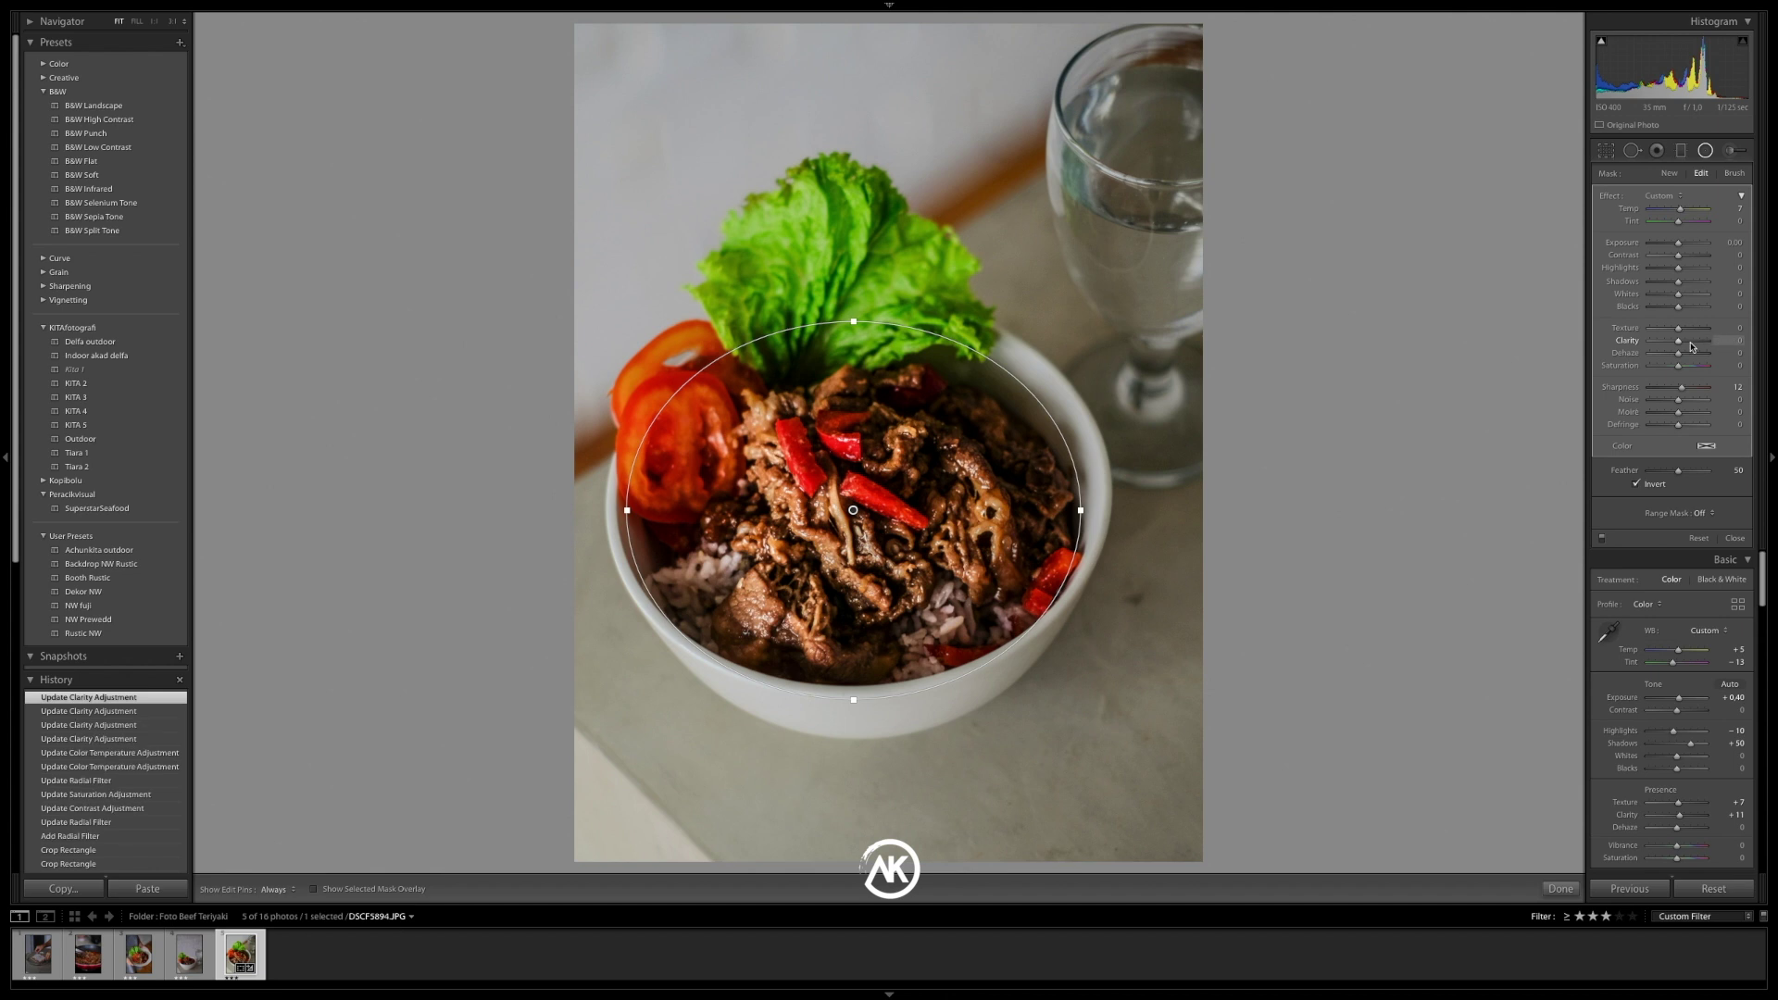
{"action": "double_click", "coordinate": [1627, 342]}
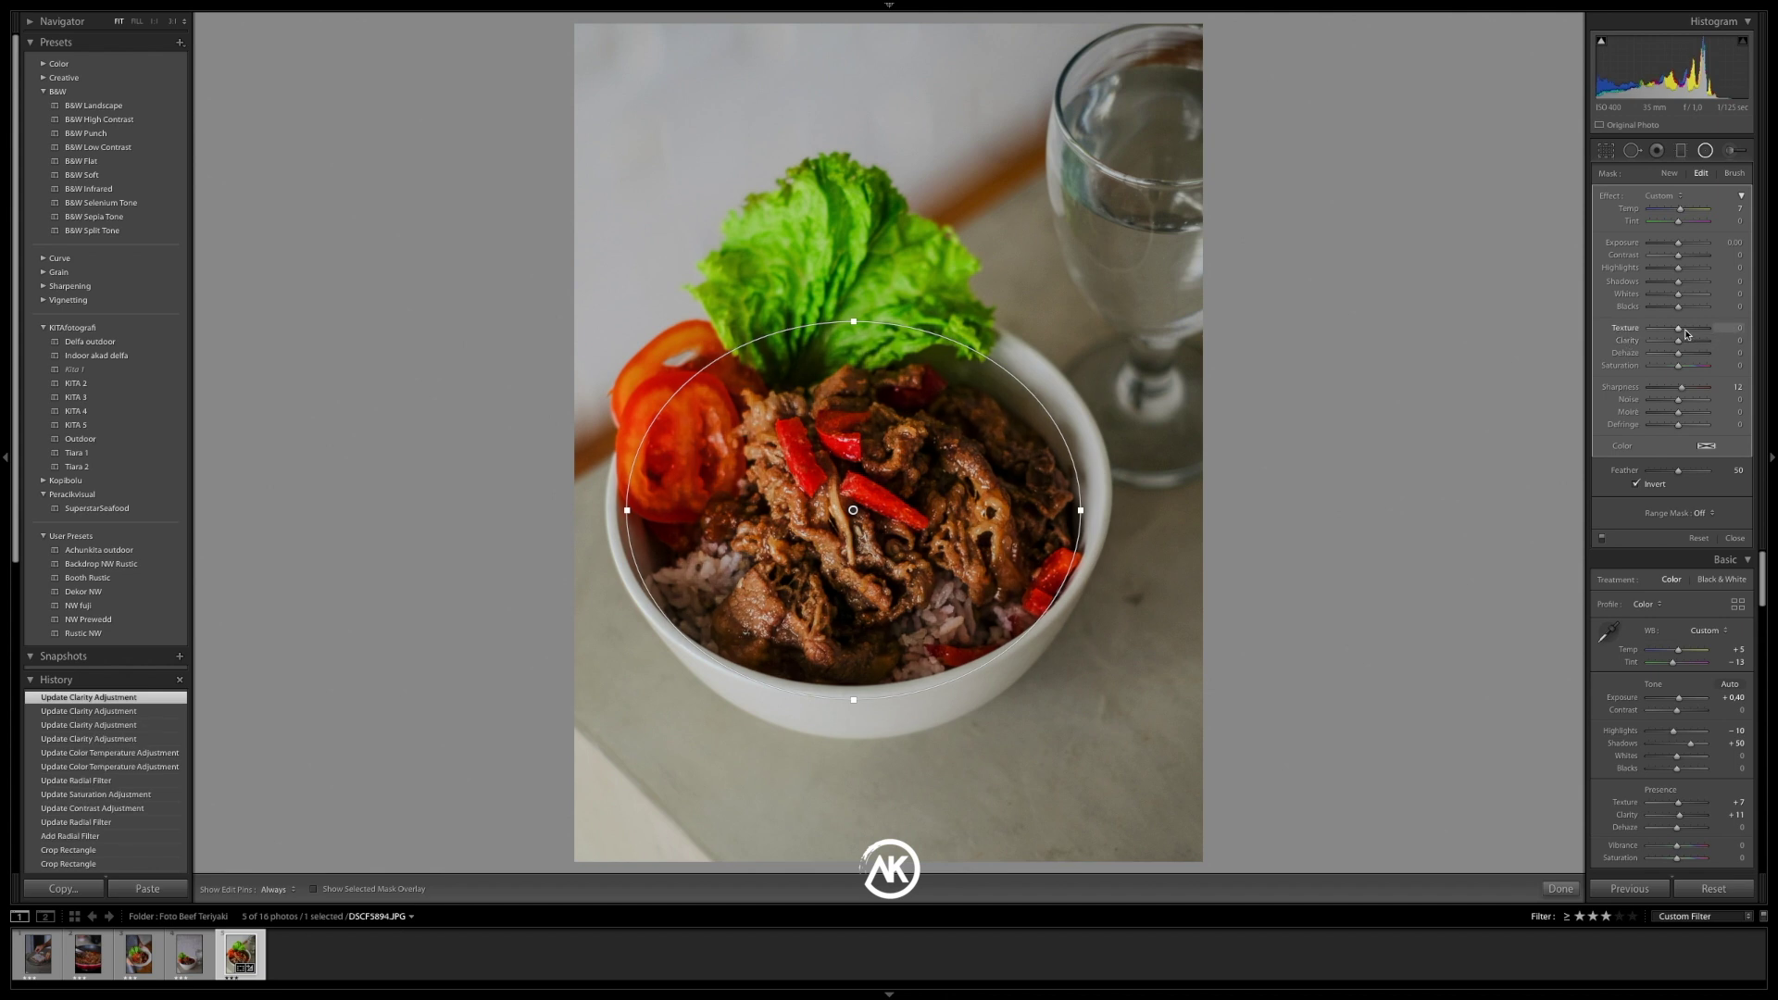
Shift the radial filter slightly so it sits better over the beef and finish the local adjustment
{"action": "left_click_drag", "start_coordinate": [931, 514], "coordinate": [938, 525]}
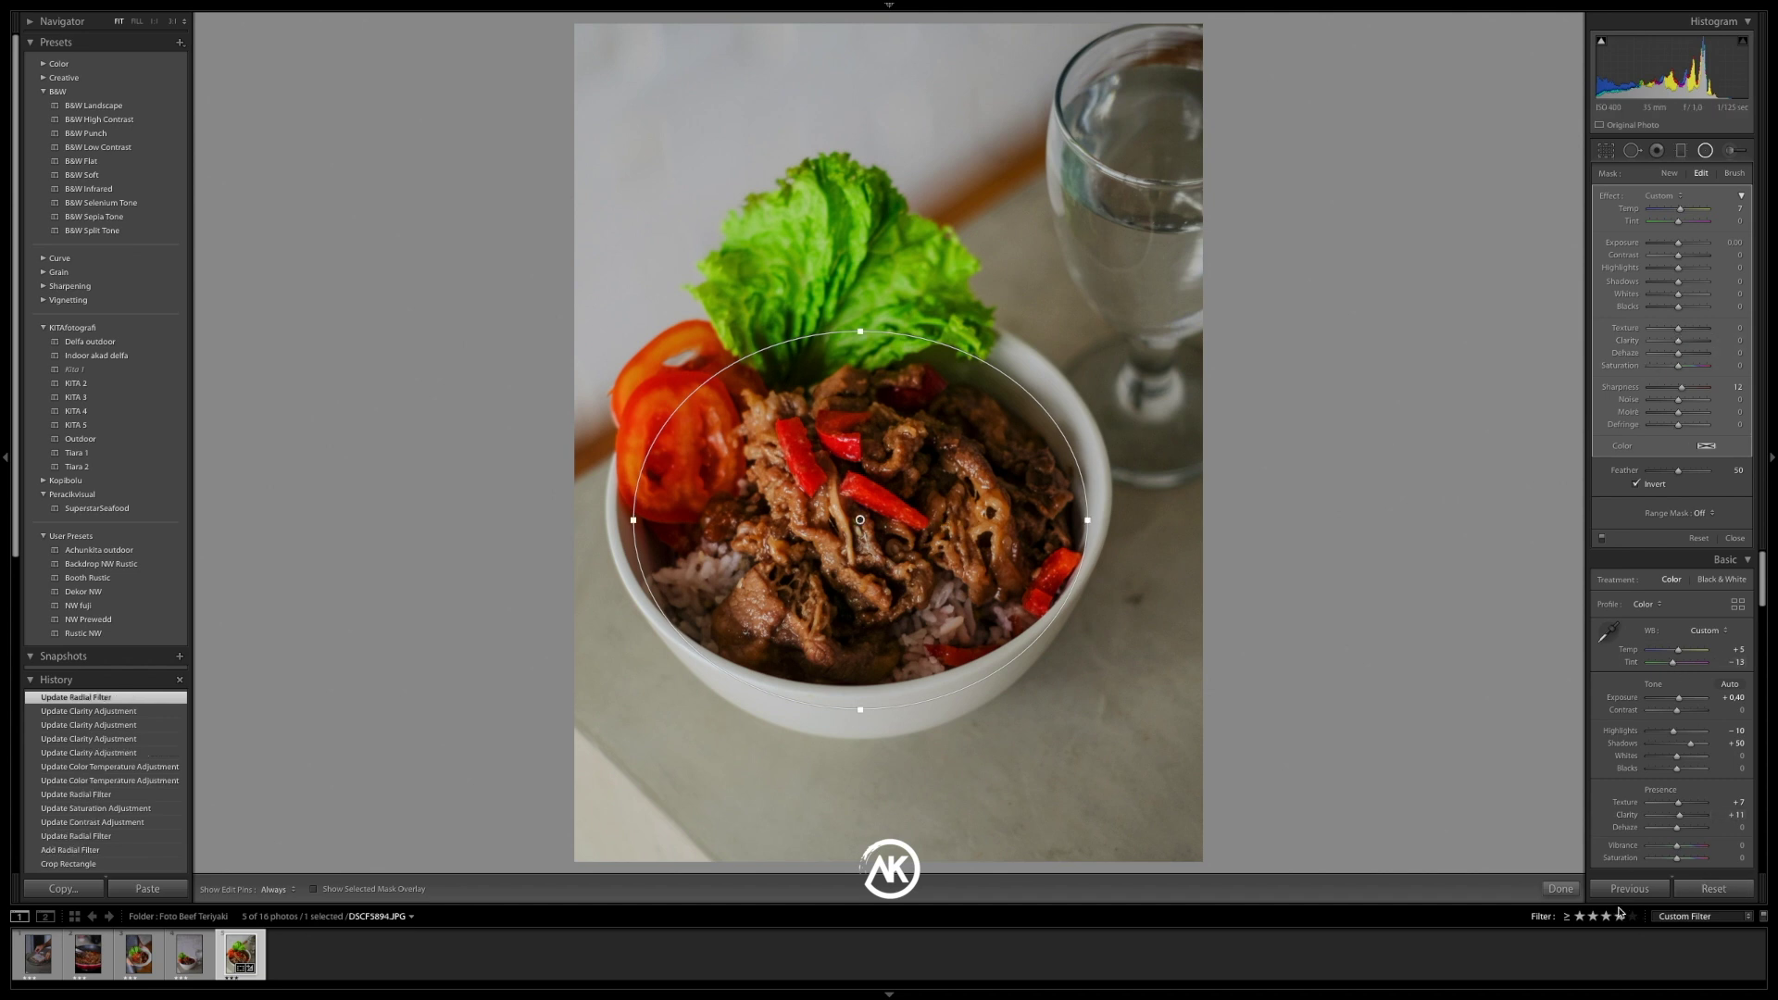
{"action": "left_click", "coordinate": [1561, 889]}
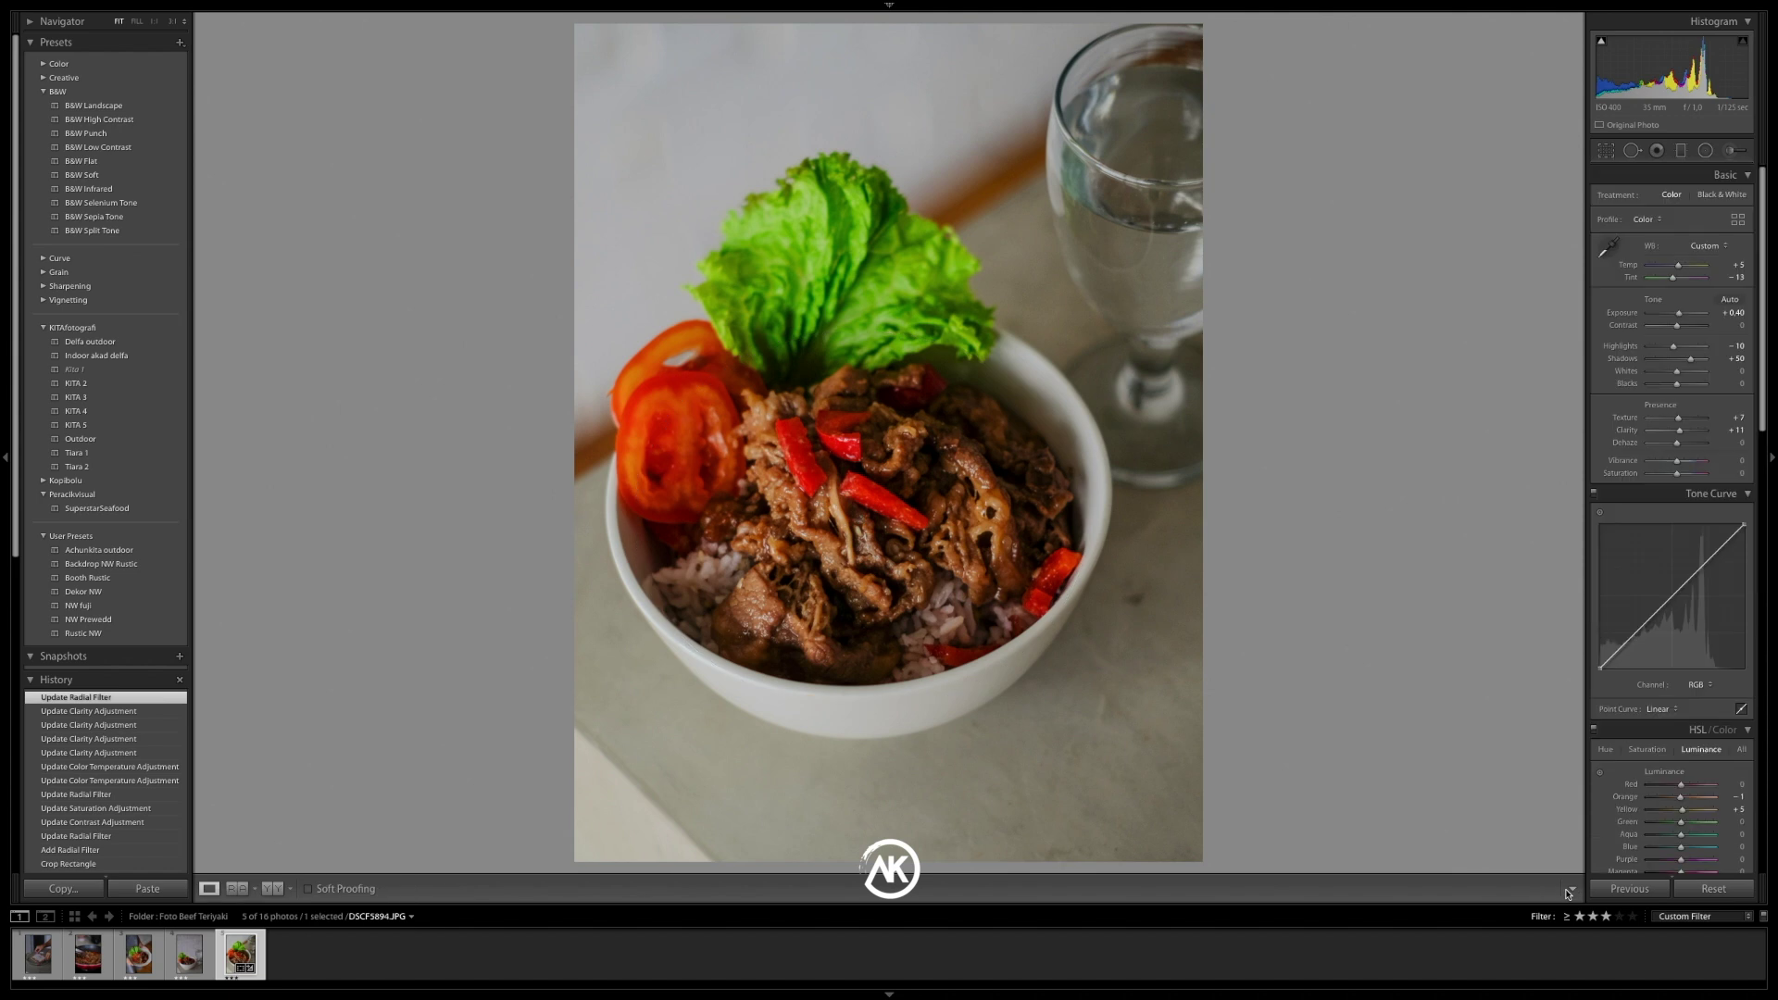
Compare the edited bowl photo with its original version by switching repeatedly between before and after
{"action": "key", "text": "backslash"}
{"action": "key", "text": "backslash"}
{"action": "key", "text": "backslash"}
{"action": "key", "text": "backslash"}
{"action": "key", "text": "backslash"}
{"action": "key", "text": "backslash"}
{"action": "key", "text": "backslash"}
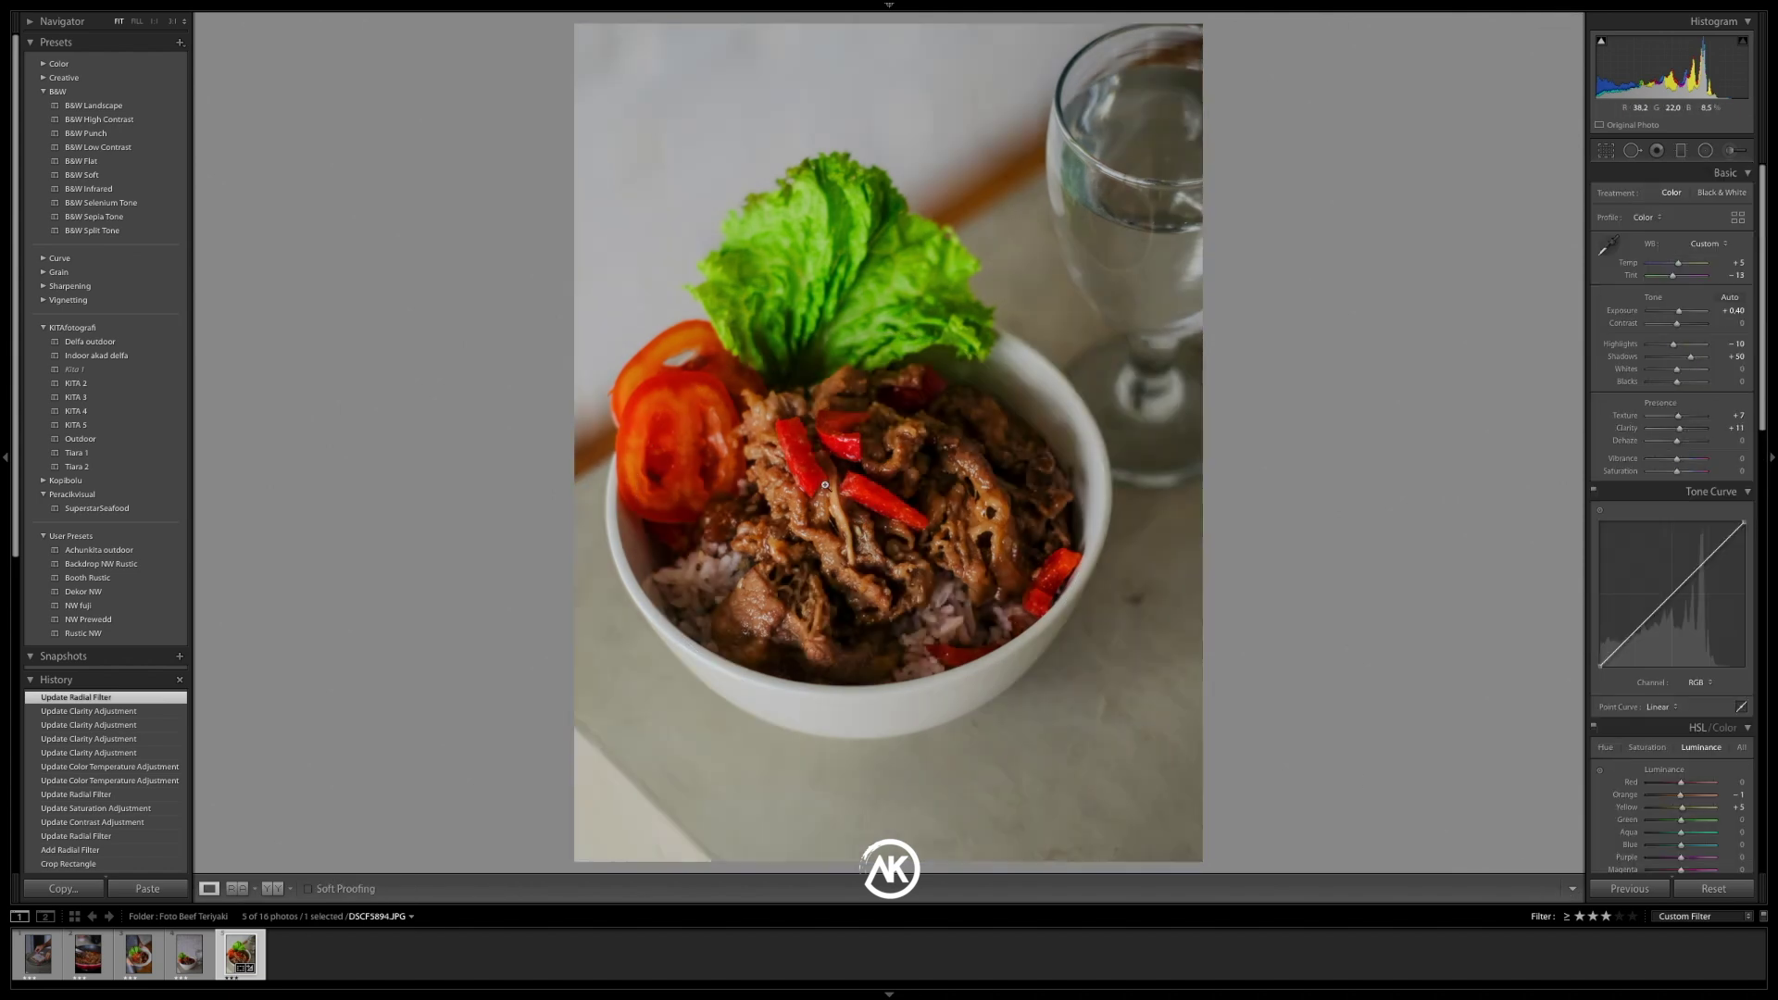
{"action": "key", "text": "backslash"}
{"action": "key", "text": "backslash"}
{"action": "key", "text": "backslash"}
{"action": "key", "text": "backslash"}
{"action": "key", "text": "backslash"}
{"action": "key", "text": "backslash"}
{"action": "key", "text": "backslash"}
{"action": "key", "text": "backslash"}
{"action": "key", "text": "backslash"}
{"action": "key", "text": "backslash"}
{"action": "key", "text": "backslash"}
{"action": "key", "text": "backslash"}
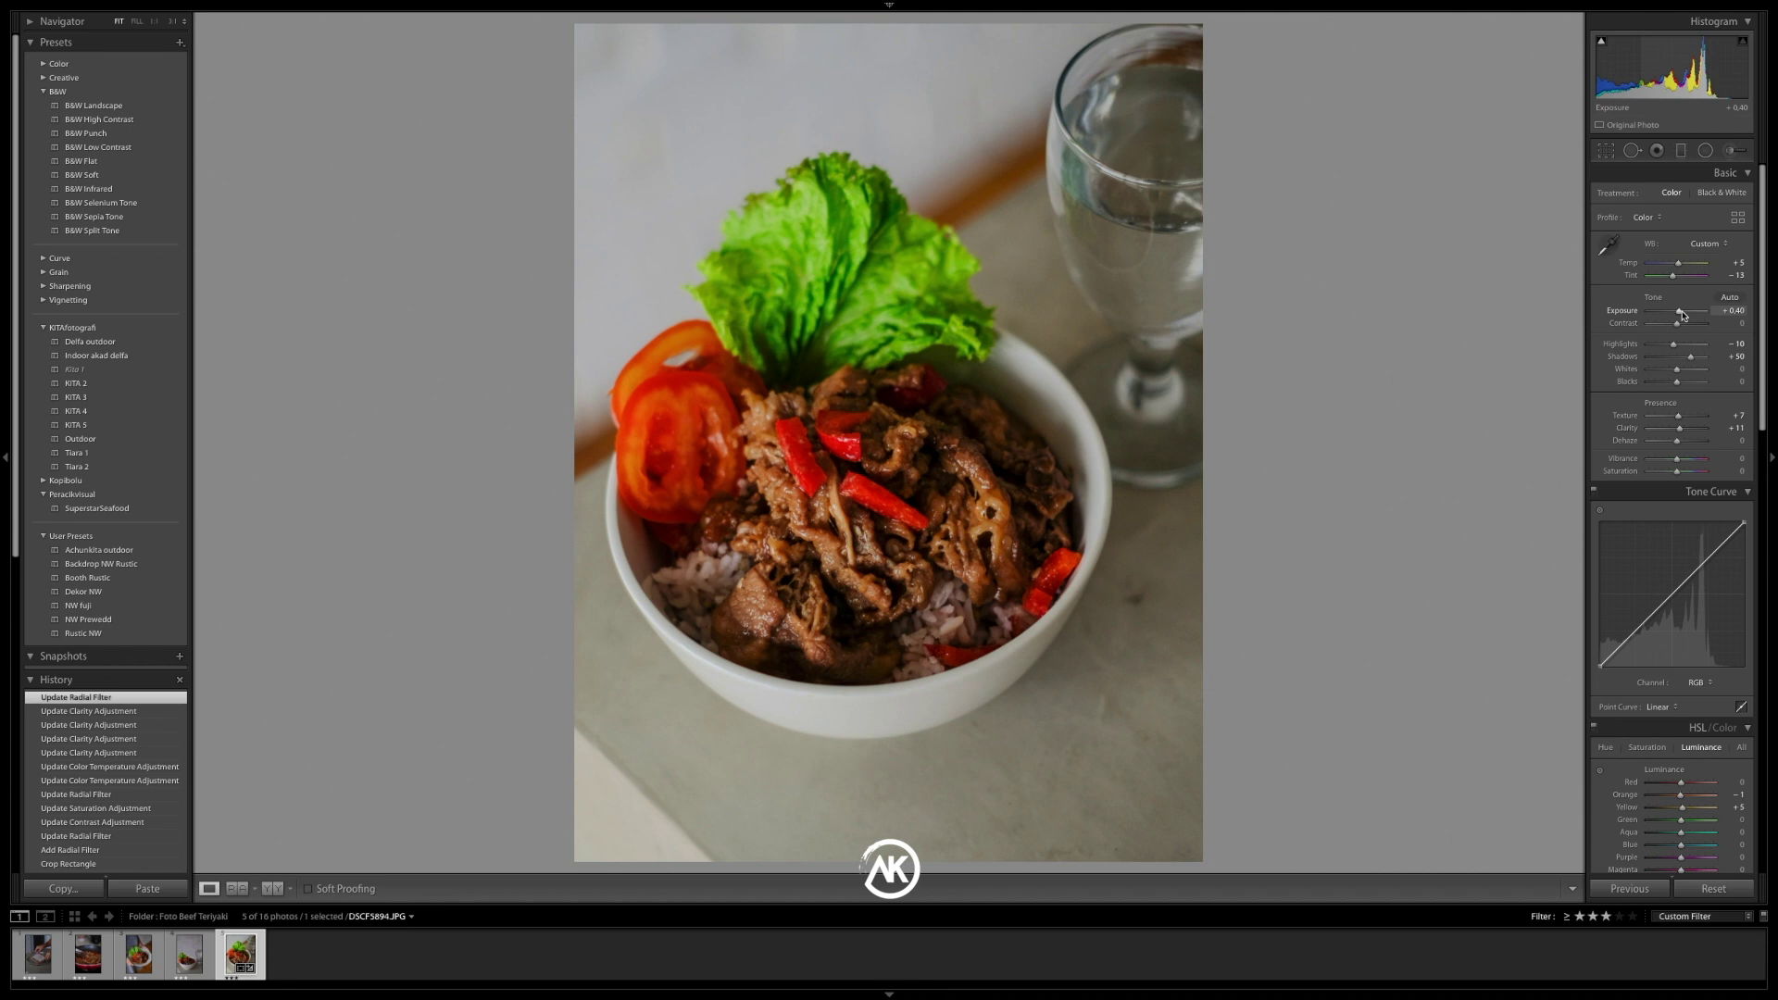
Brighten and soften the bowl photo with Exposure +0.60 and Contrast −15
{"action": "left_click_drag", "start_coordinate": [1681, 316], "coordinate": [1681, 316]}
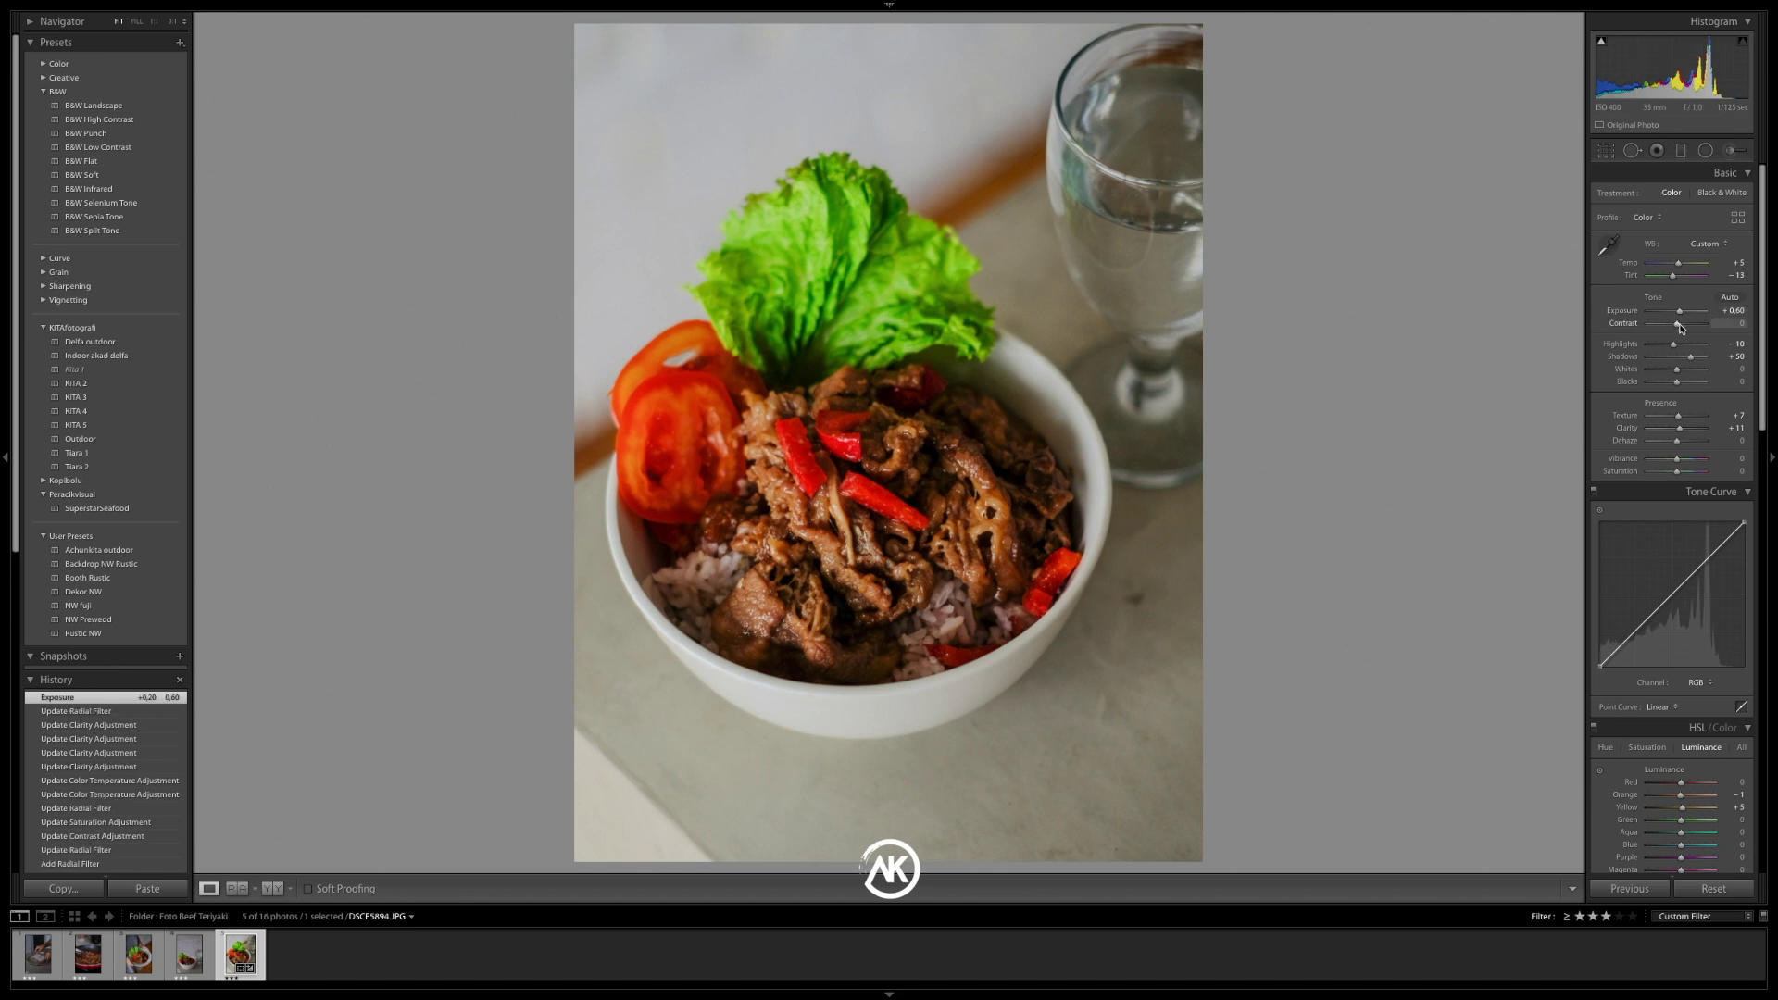
{"action": "left_click_drag", "start_coordinate": [1680, 327], "coordinate": [1673, 327]}
{"action": "left_click_drag", "start_coordinate": [1675, 327], "coordinate": [1675, 327]}
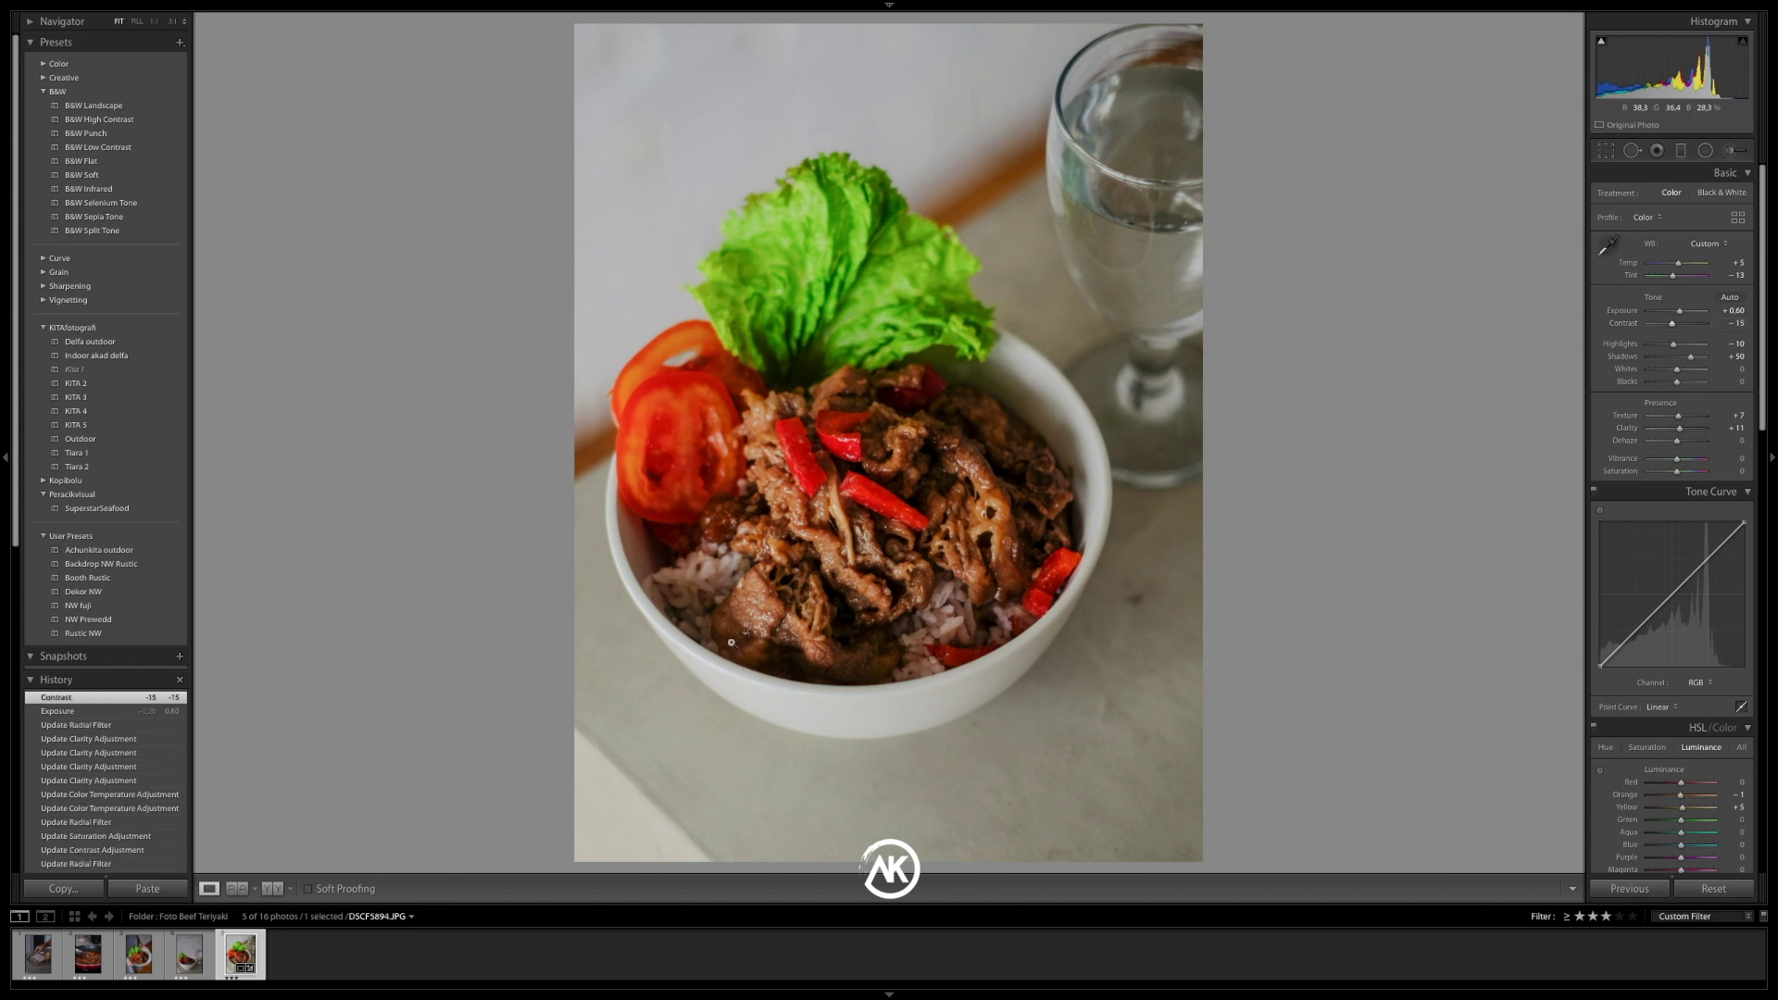
Examine the bowl photo's before and after versions side by side
{"action": "left_click", "coordinate": [271, 892]}
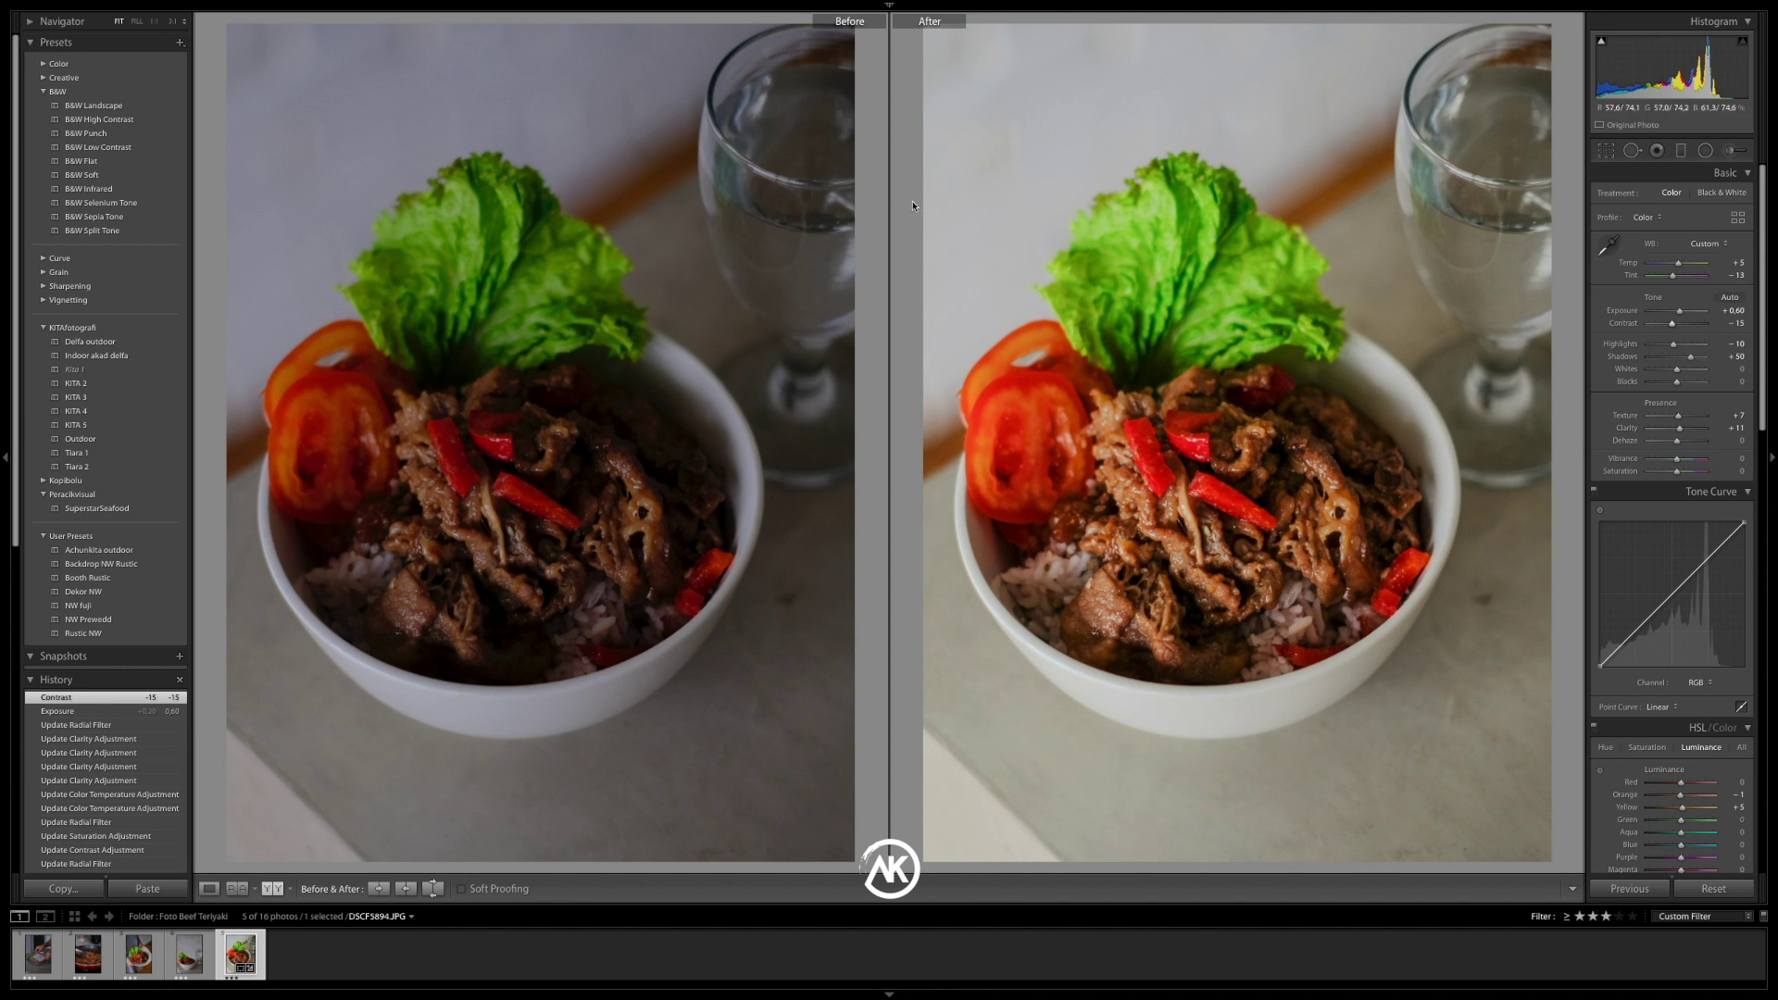
{"action": "left_click", "coordinate": [272, 888]}
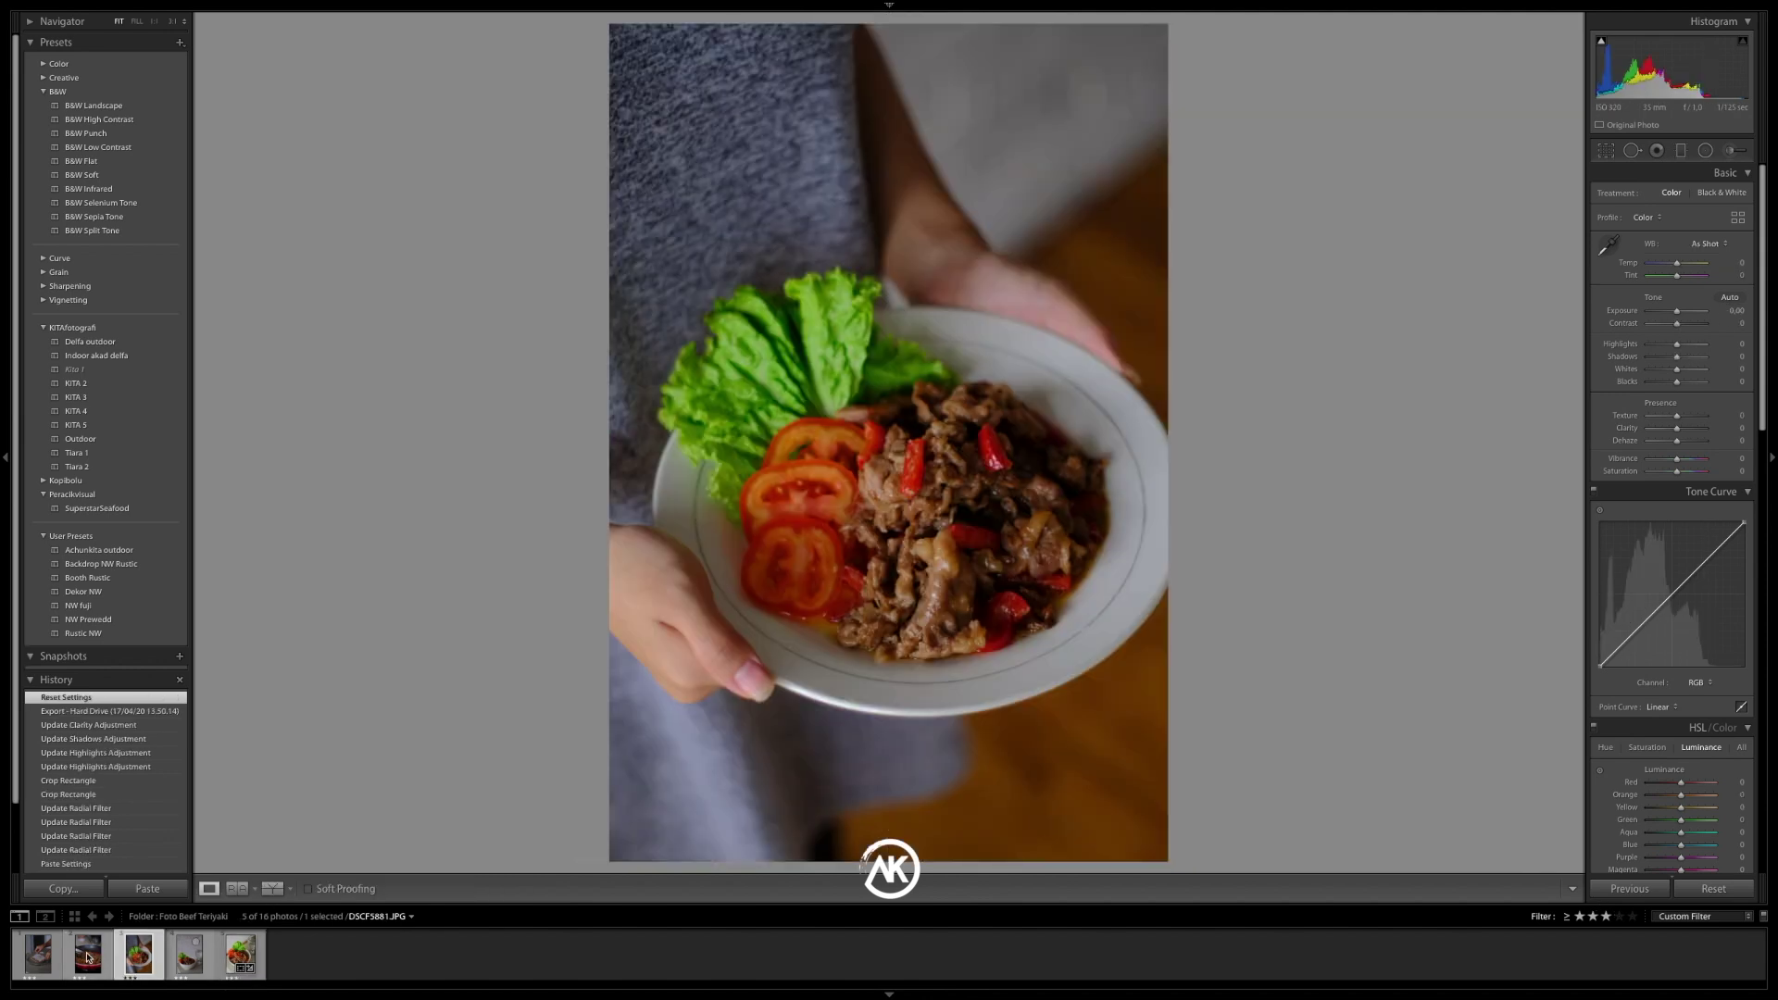
Copy the develop settings of the finished close-up bowl photo, including its local adjustments
{"action": "left_click", "coordinate": [82, 958]}
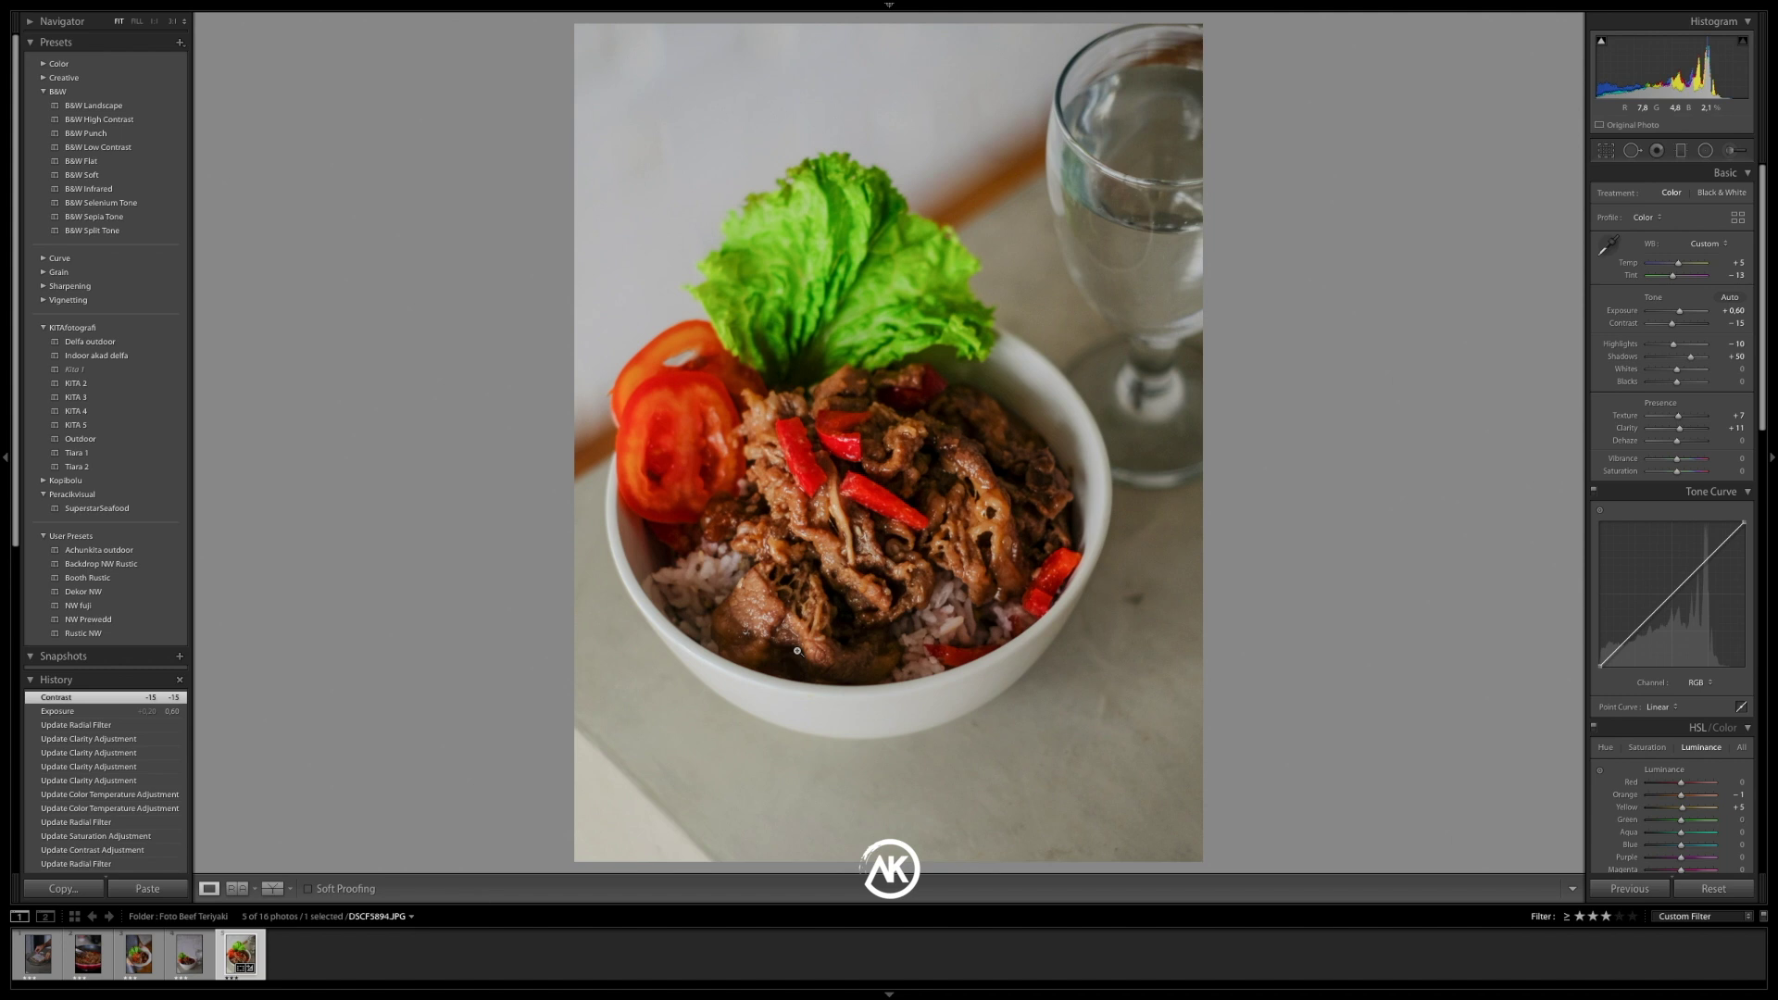
{"action": "key", "text": "super+shift+c"}
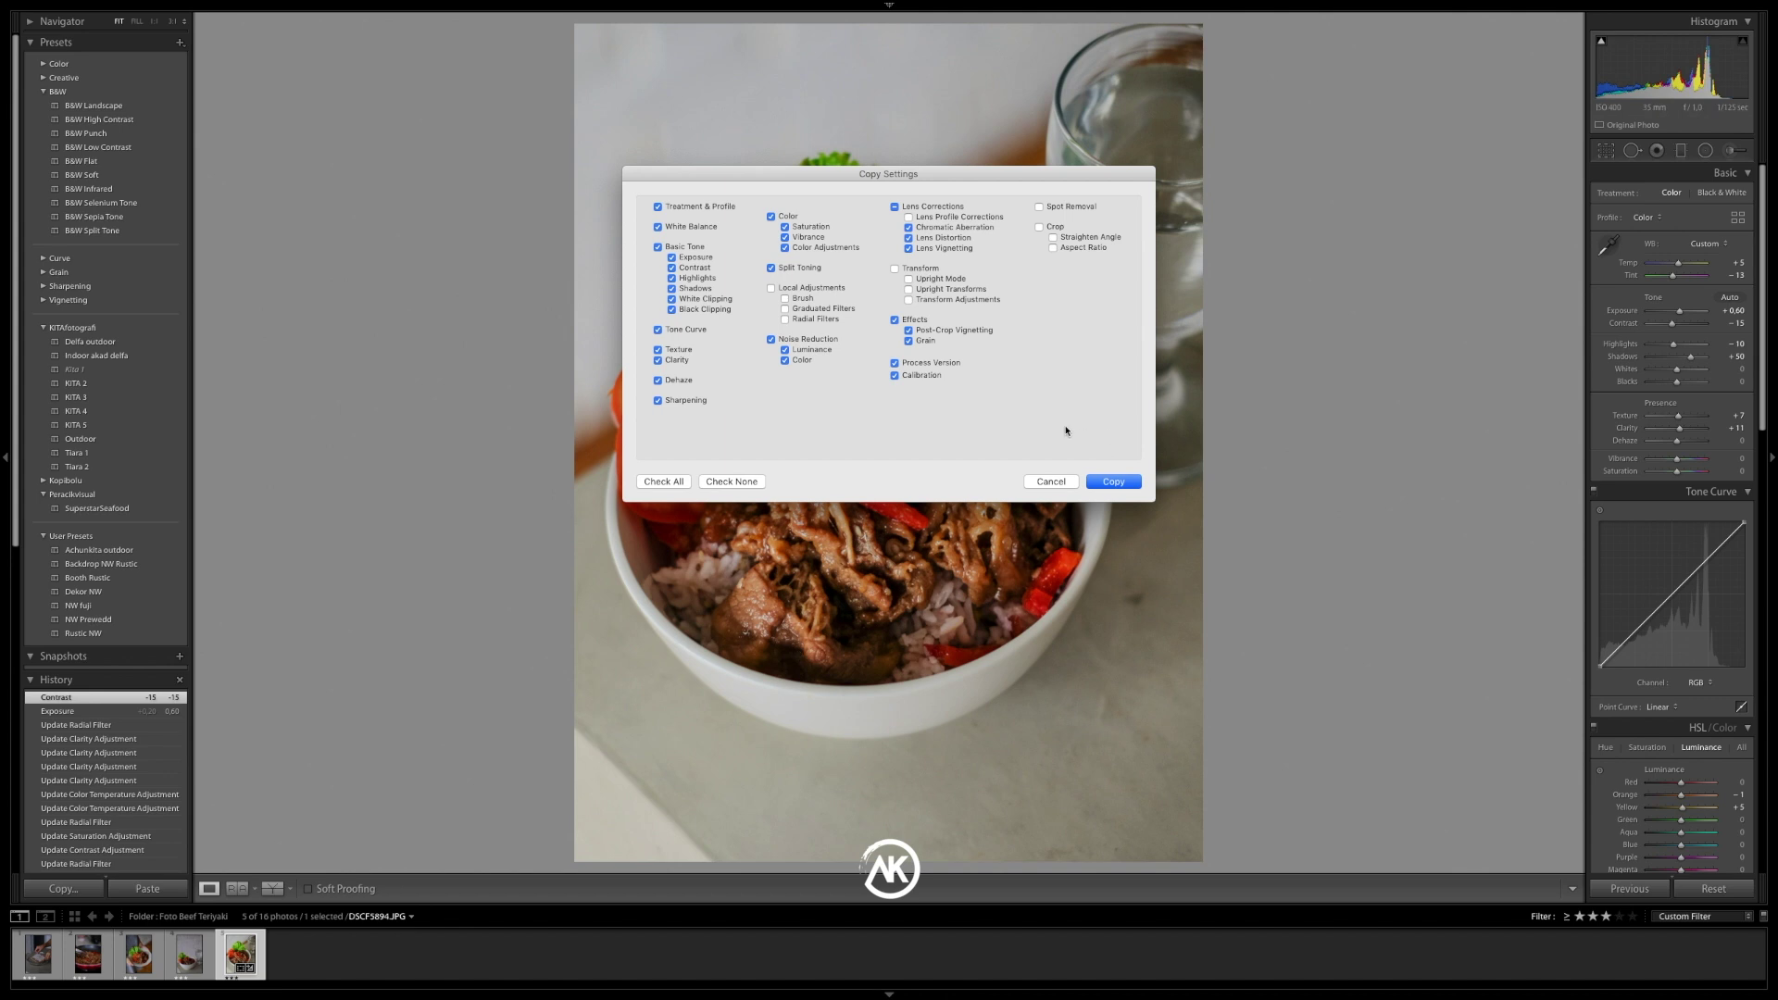
{"action": "left_click", "coordinate": [770, 289]}
{"action": "left_click", "coordinate": [1122, 487]}
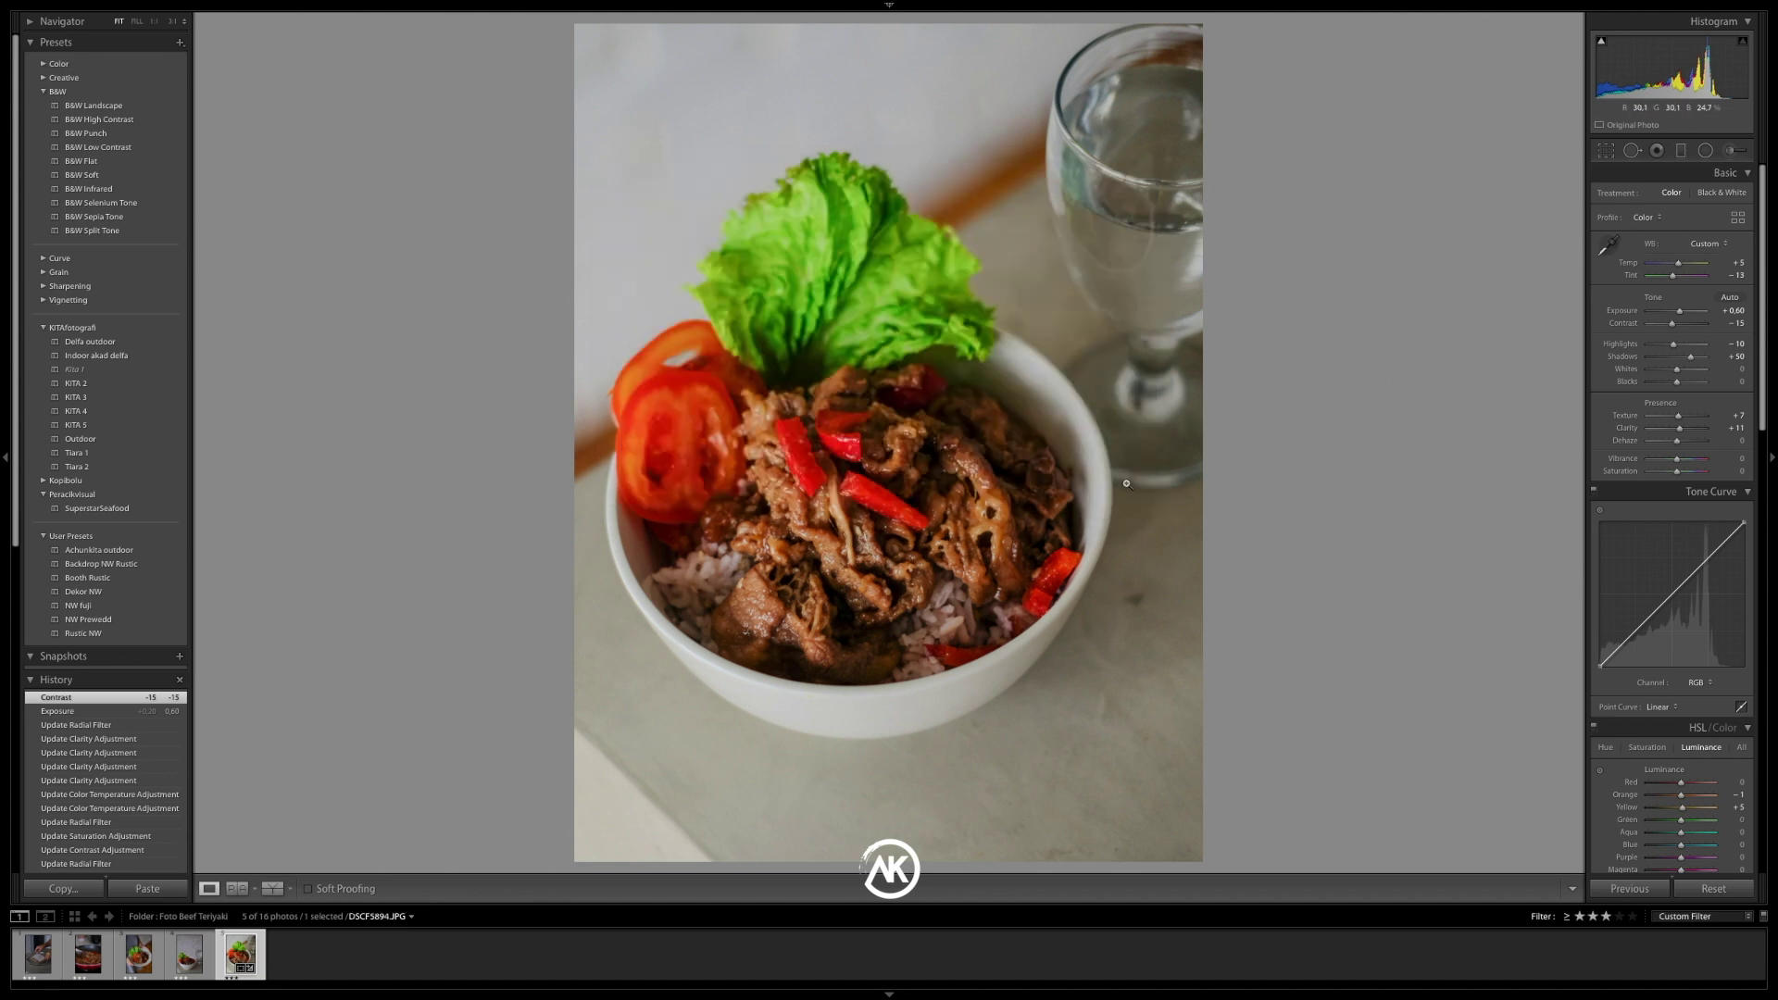
Paste the copied settings onto the hand-held plate photo and reposition the radial filter over the beef
{"action": "left_click", "coordinate": [133, 972]}
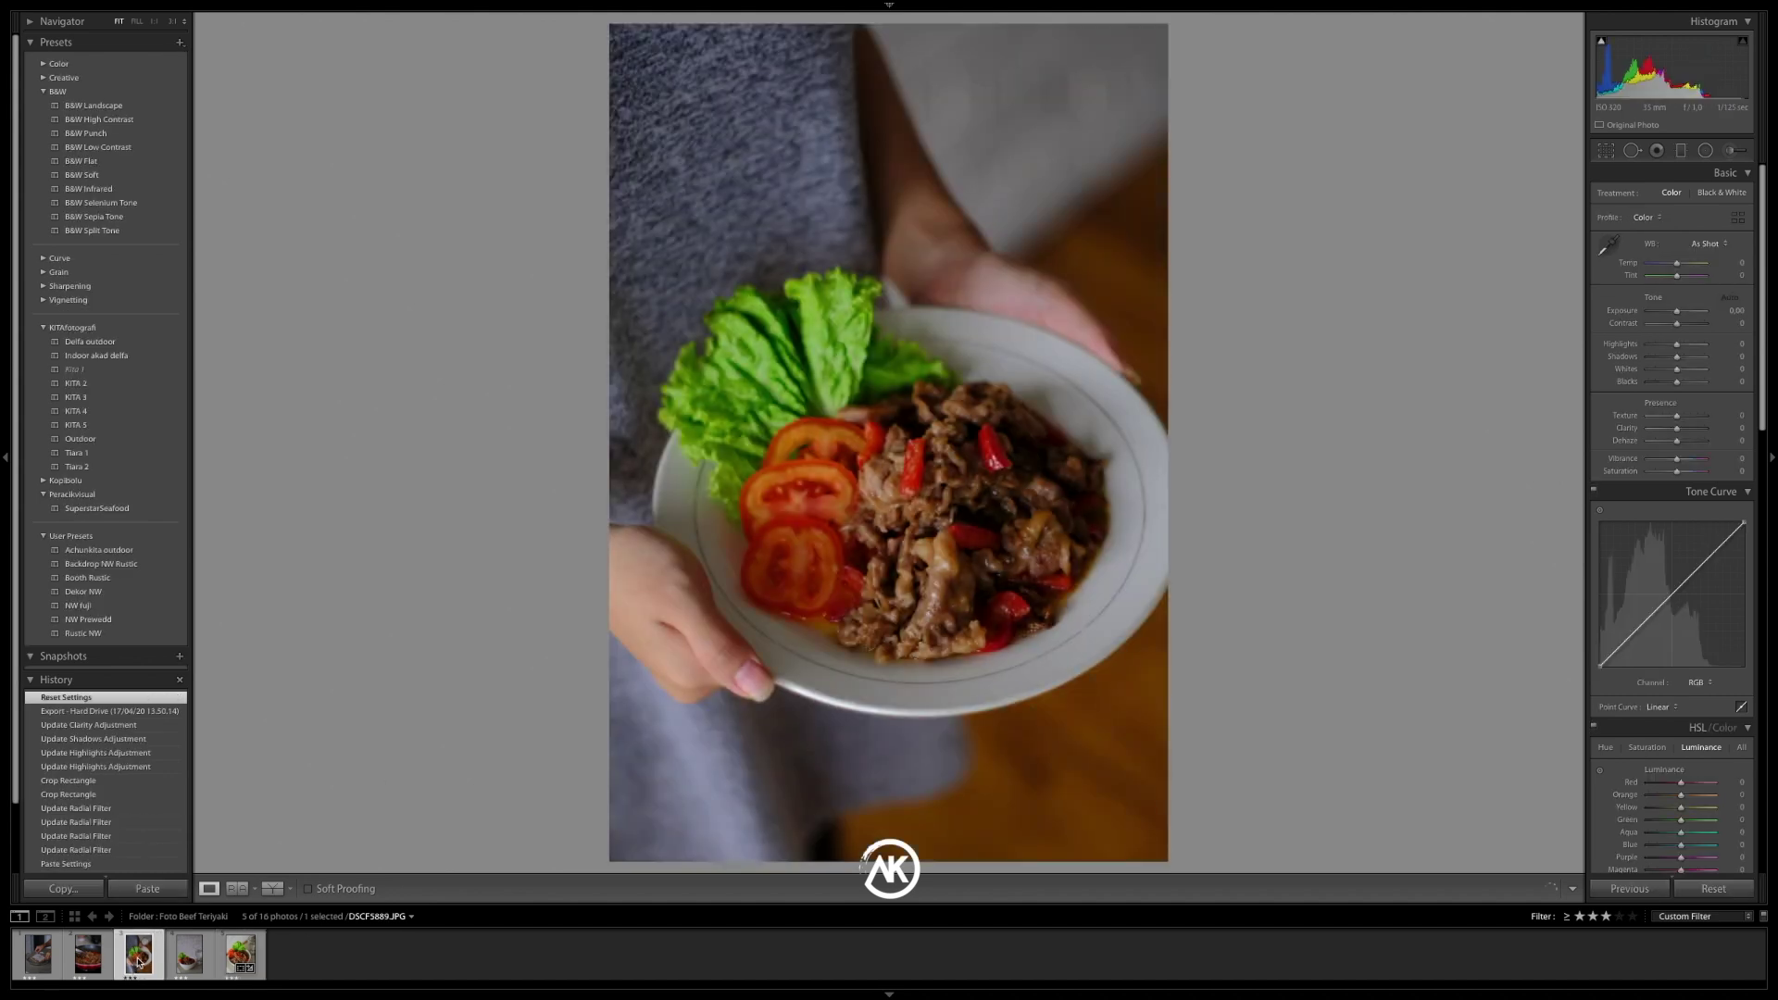
{"action": "key", "text": "ctrl+shift+v"}
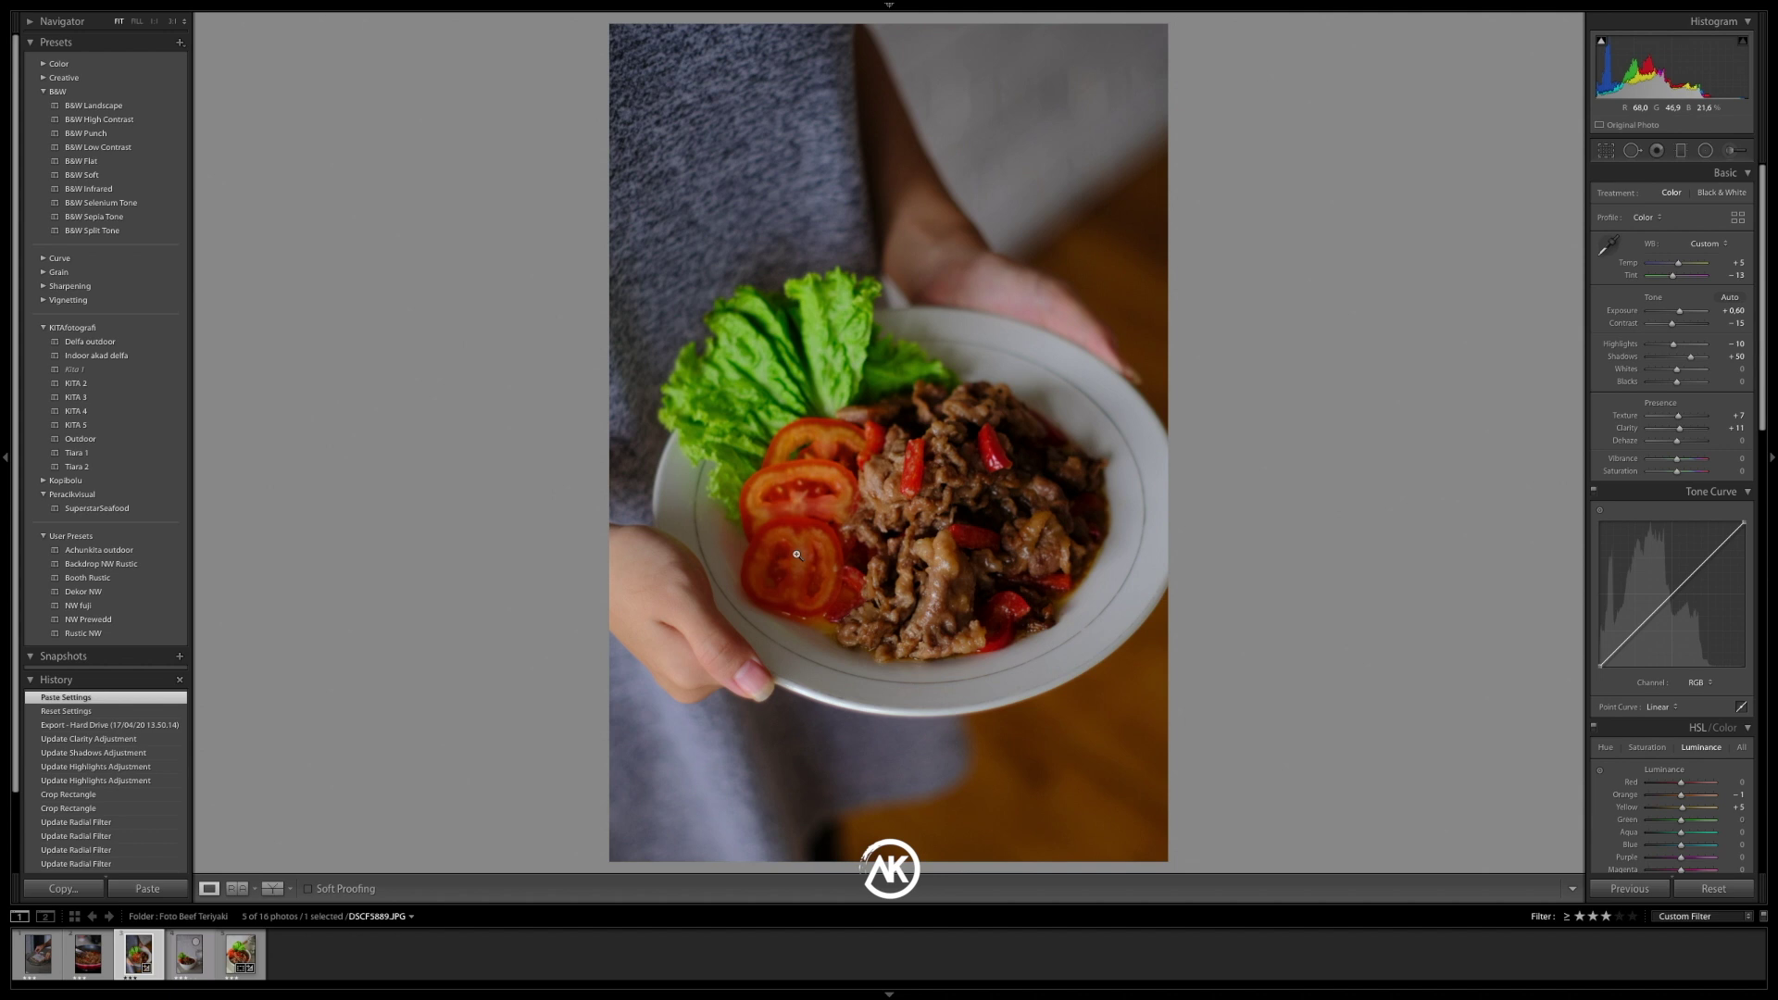
{"action": "key", "text": "shift+m"}
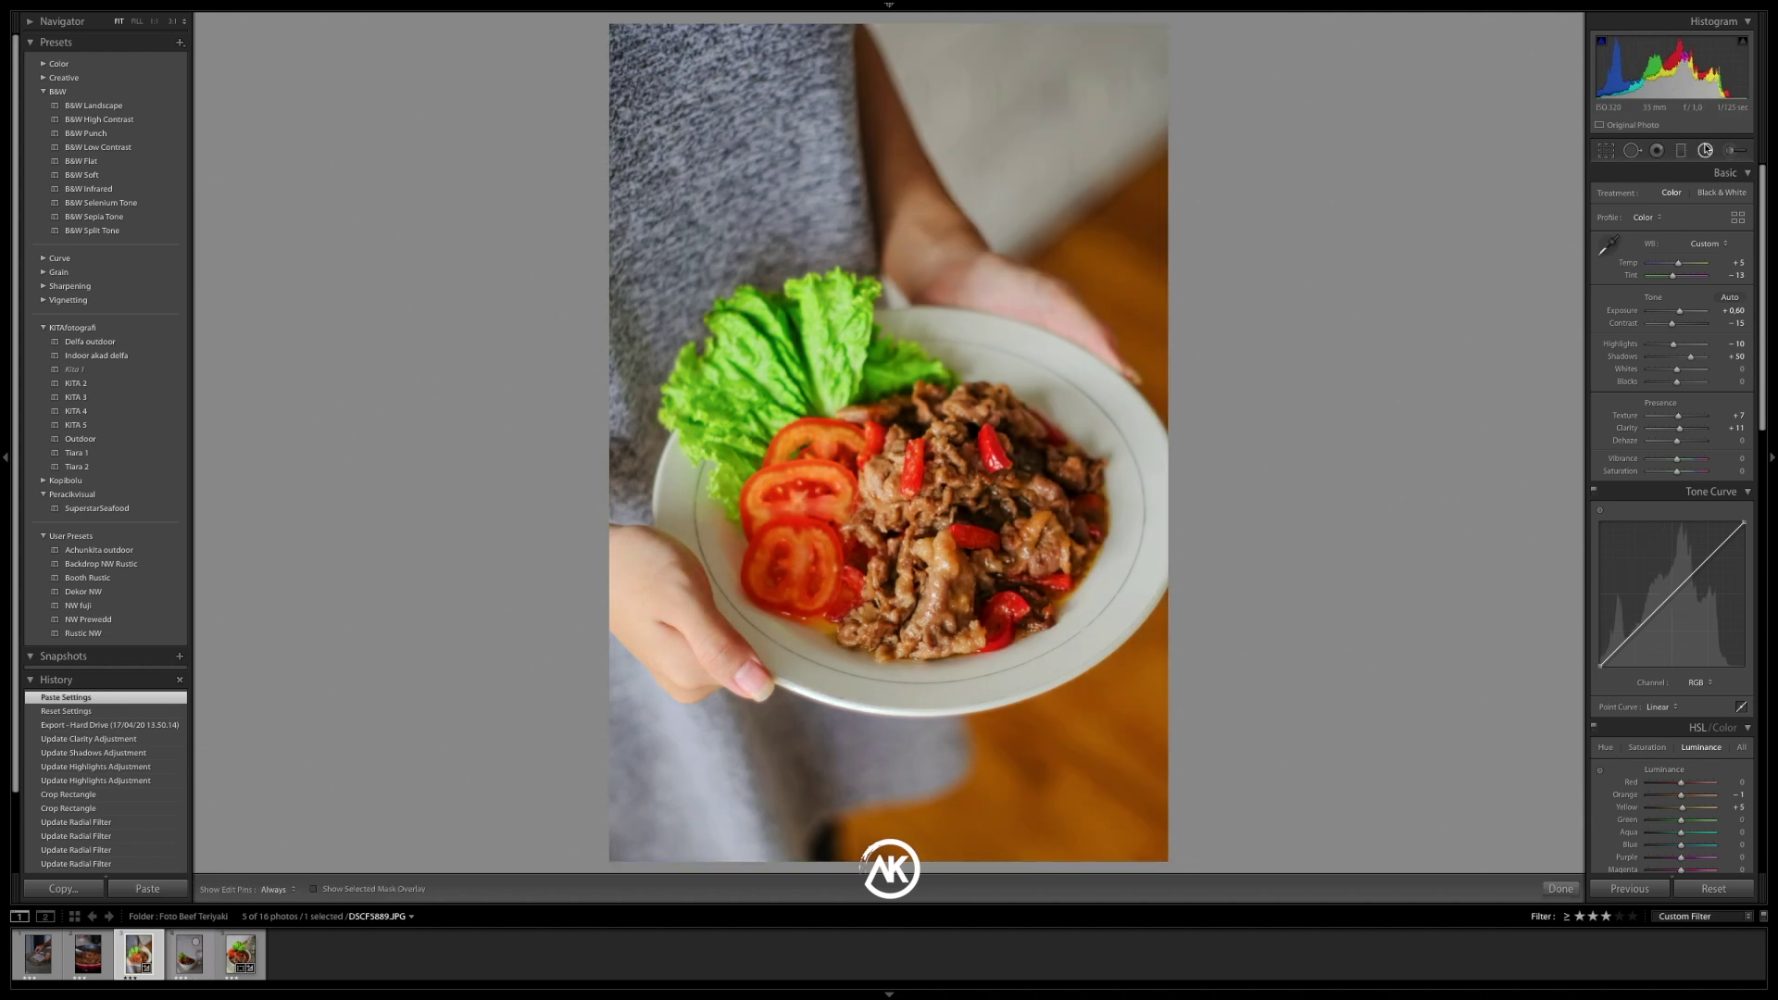
{"action": "left_click_drag", "start_coordinate": [972, 509], "coordinate": [1005, 508]}
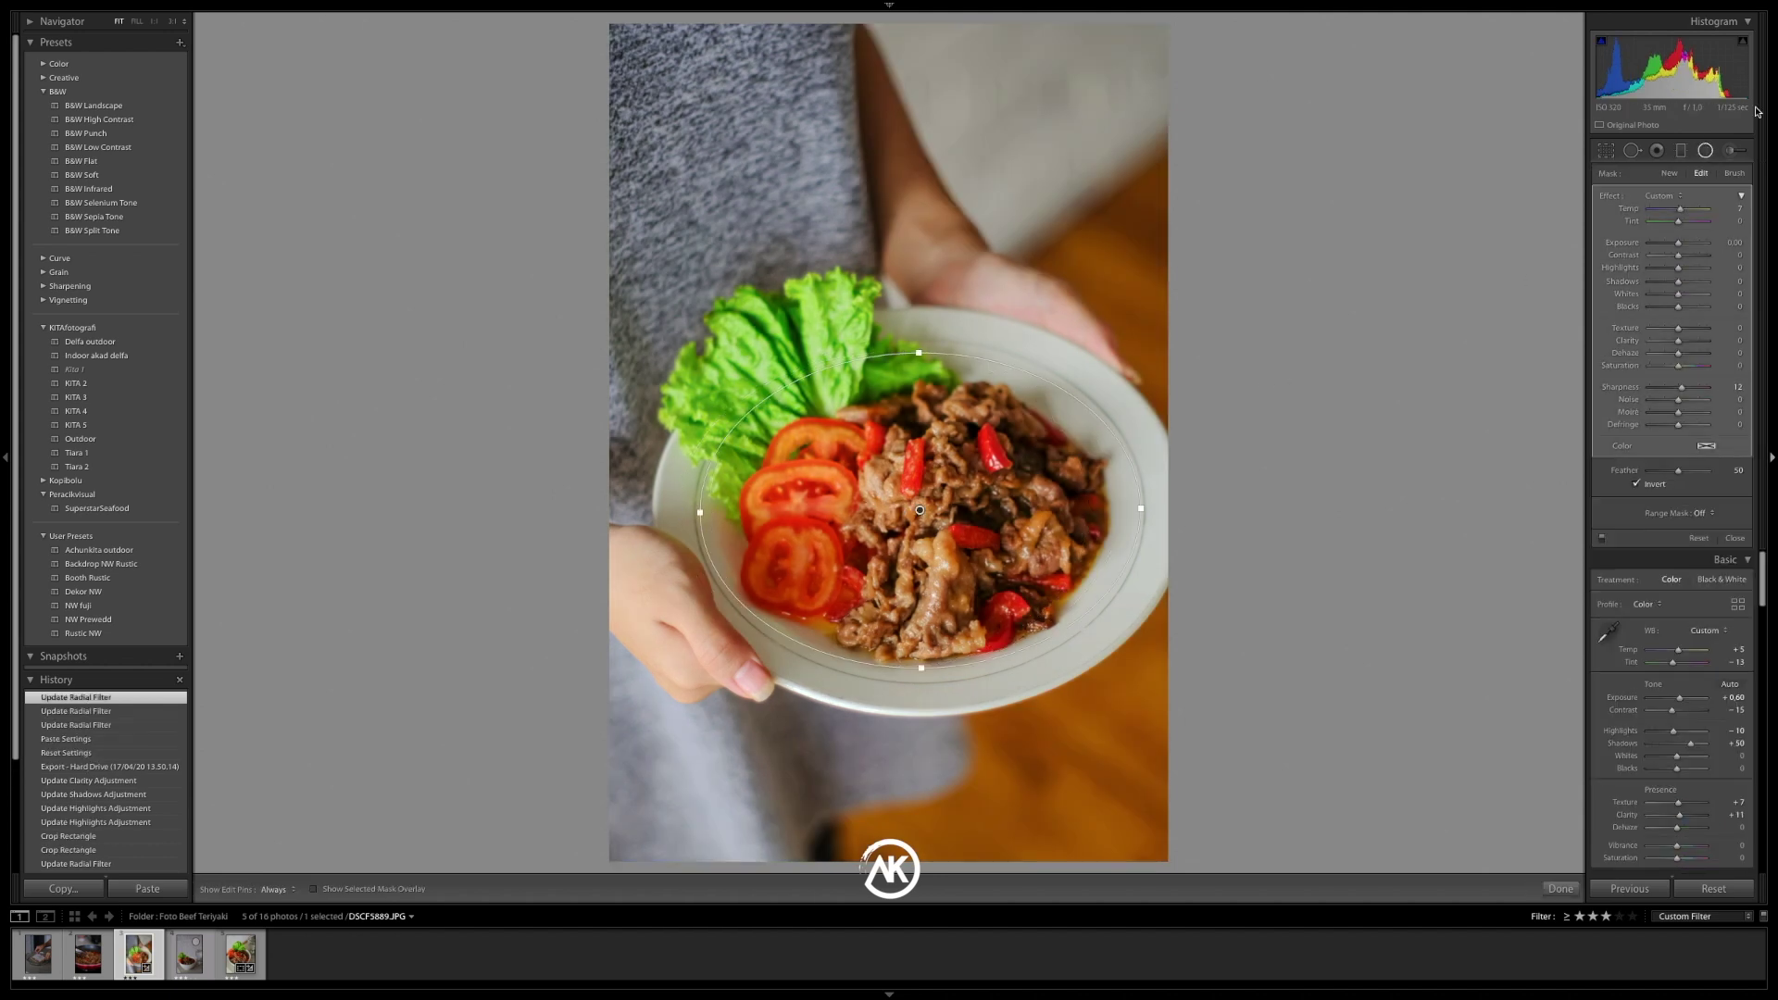
{"action": "left_click", "coordinate": [1560, 888]}
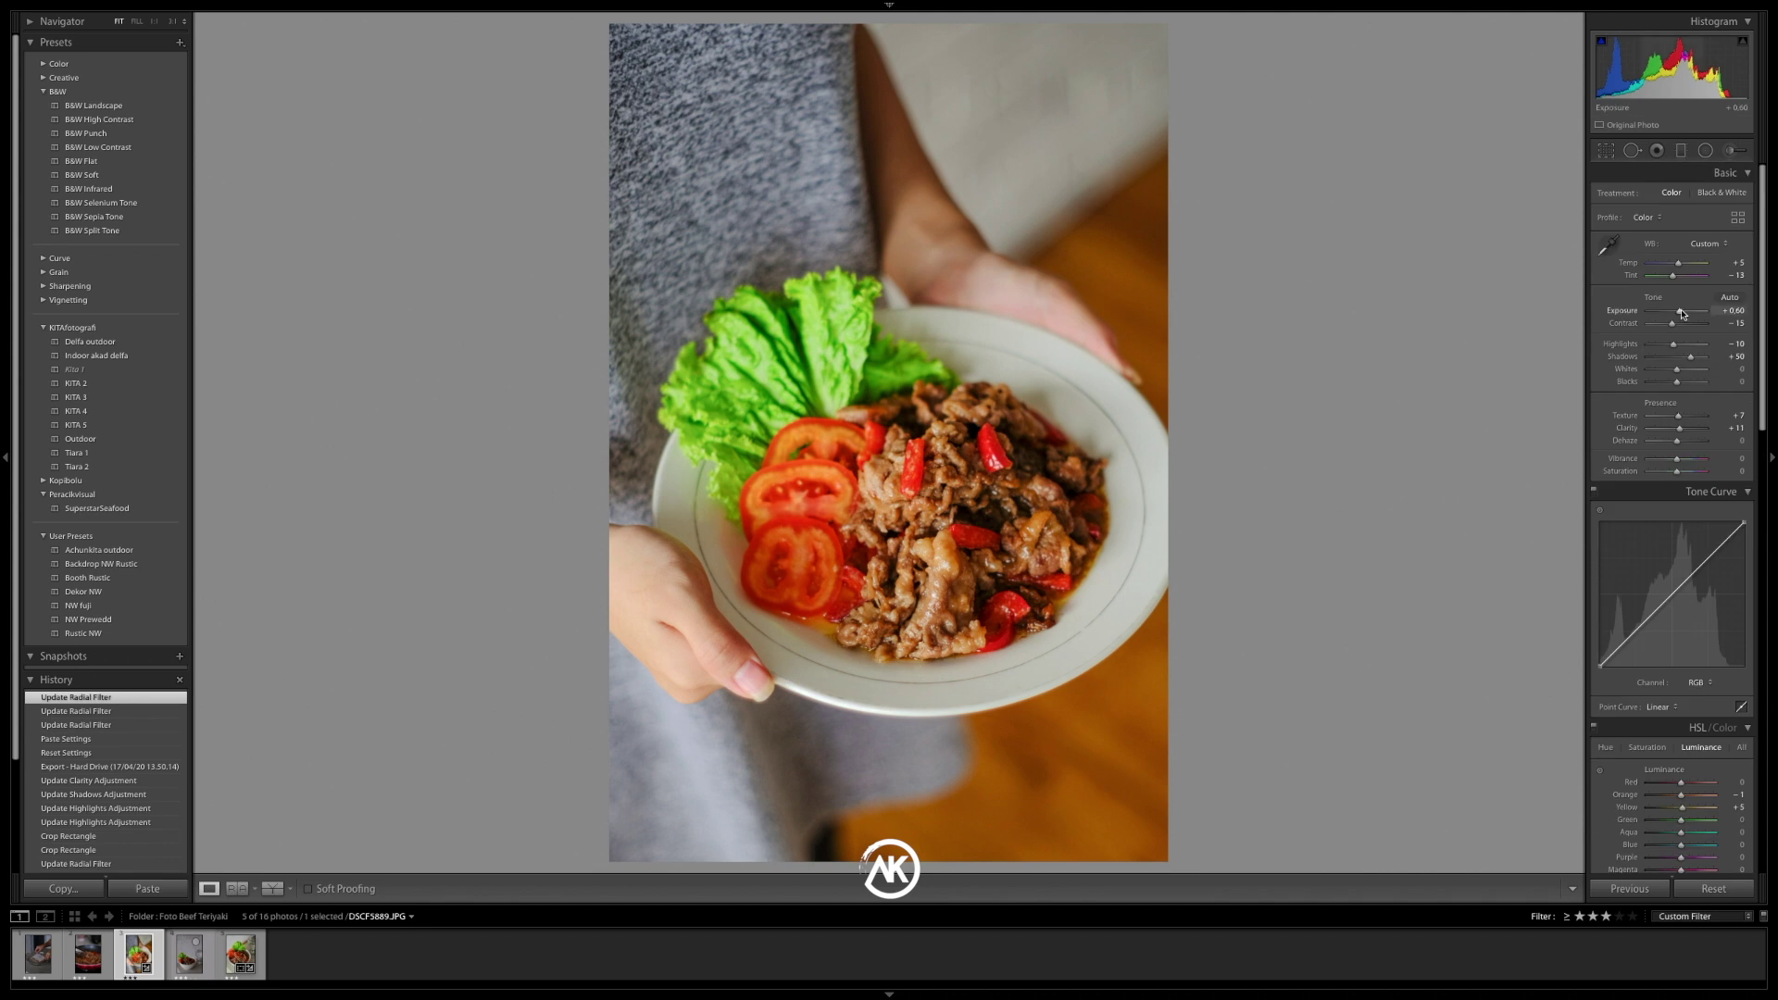
Paste the copied settings onto the fourth photo, the bowl with the water glass, and move its radial filter over the beef
{"action": "left_click", "coordinate": [197, 958]}
{"action": "key", "text": "ctrl+shift+v"}
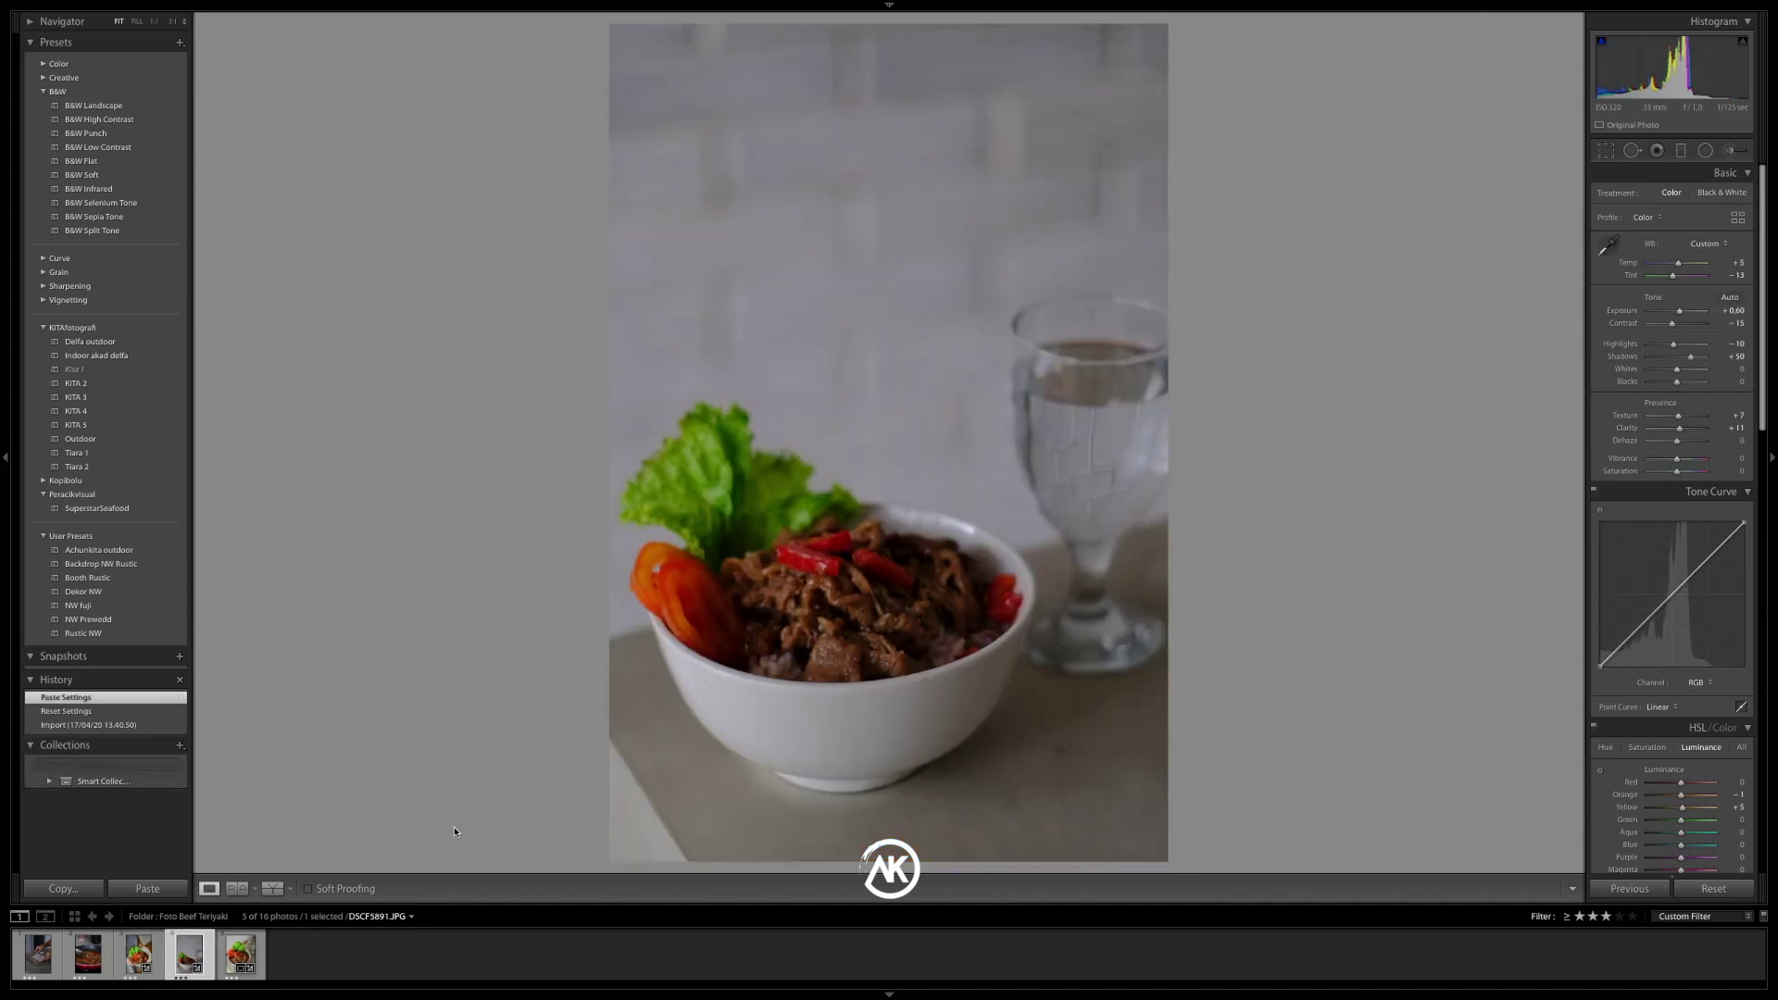
{"action": "key", "text": "shift+m"}
{"action": "left_click_drag", "start_coordinate": [841, 484], "coordinate": [841, 472]}
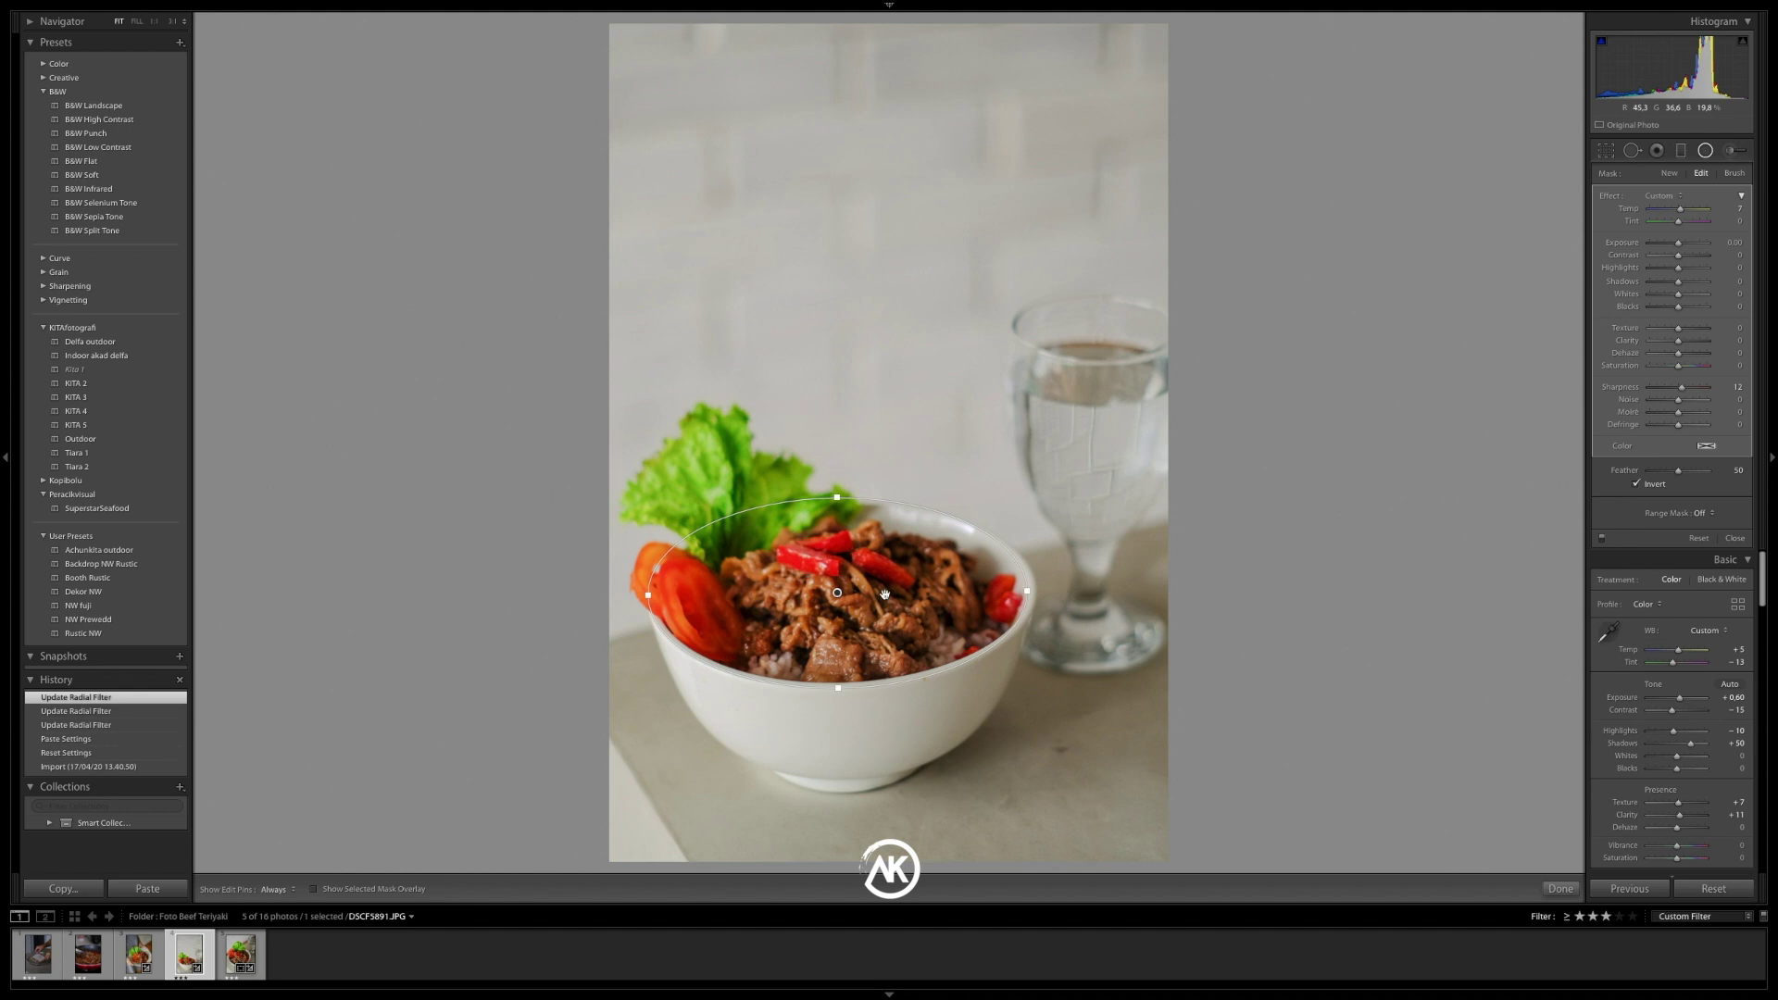
Auto-straighten the bowl-and-glass photo, reframe its crop vertically around the bowl and apply it
{"action": "left_click", "coordinate": [1606, 150]}
{"action": "left_click", "coordinate": [1724, 221]}
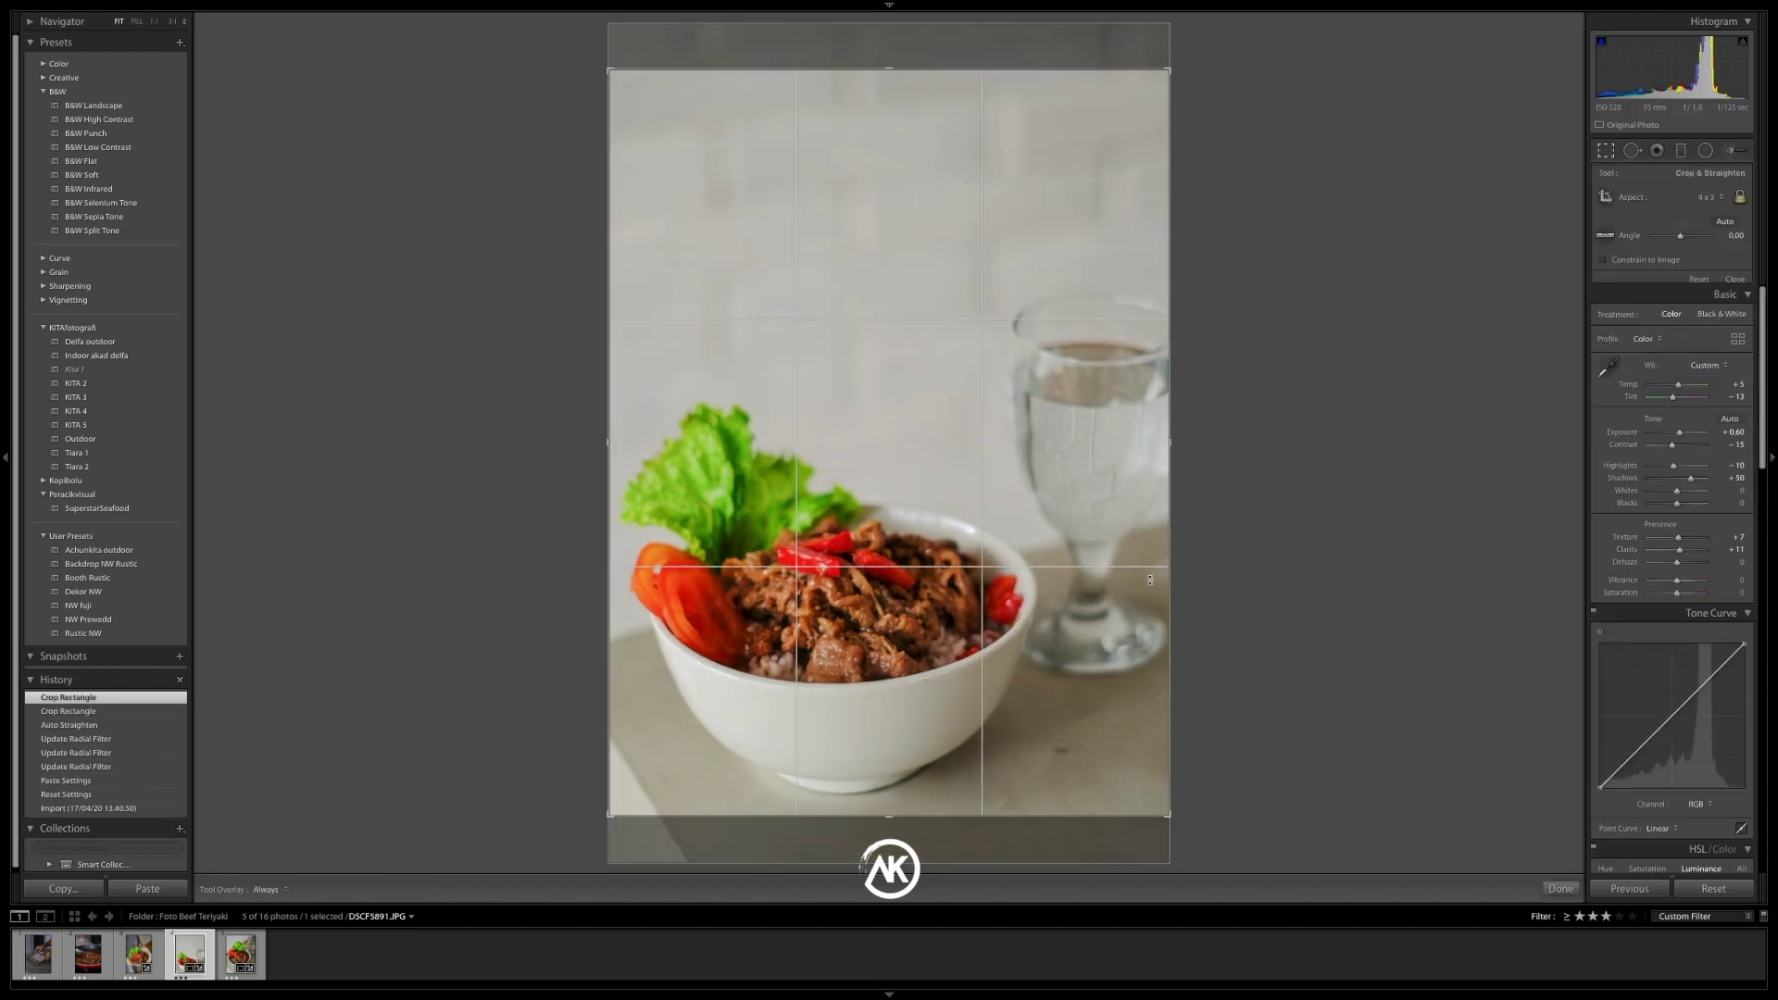
{"action": "left_click_drag", "start_coordinate": [818, 667], "coordinate": [818, 634]}
{"action": "key", "text": "Return"}
Paste the copied settings onto the pan photo, adjust its radial filter and start cropping it
{"action": "left_click", "coordinate": [88, 953]}
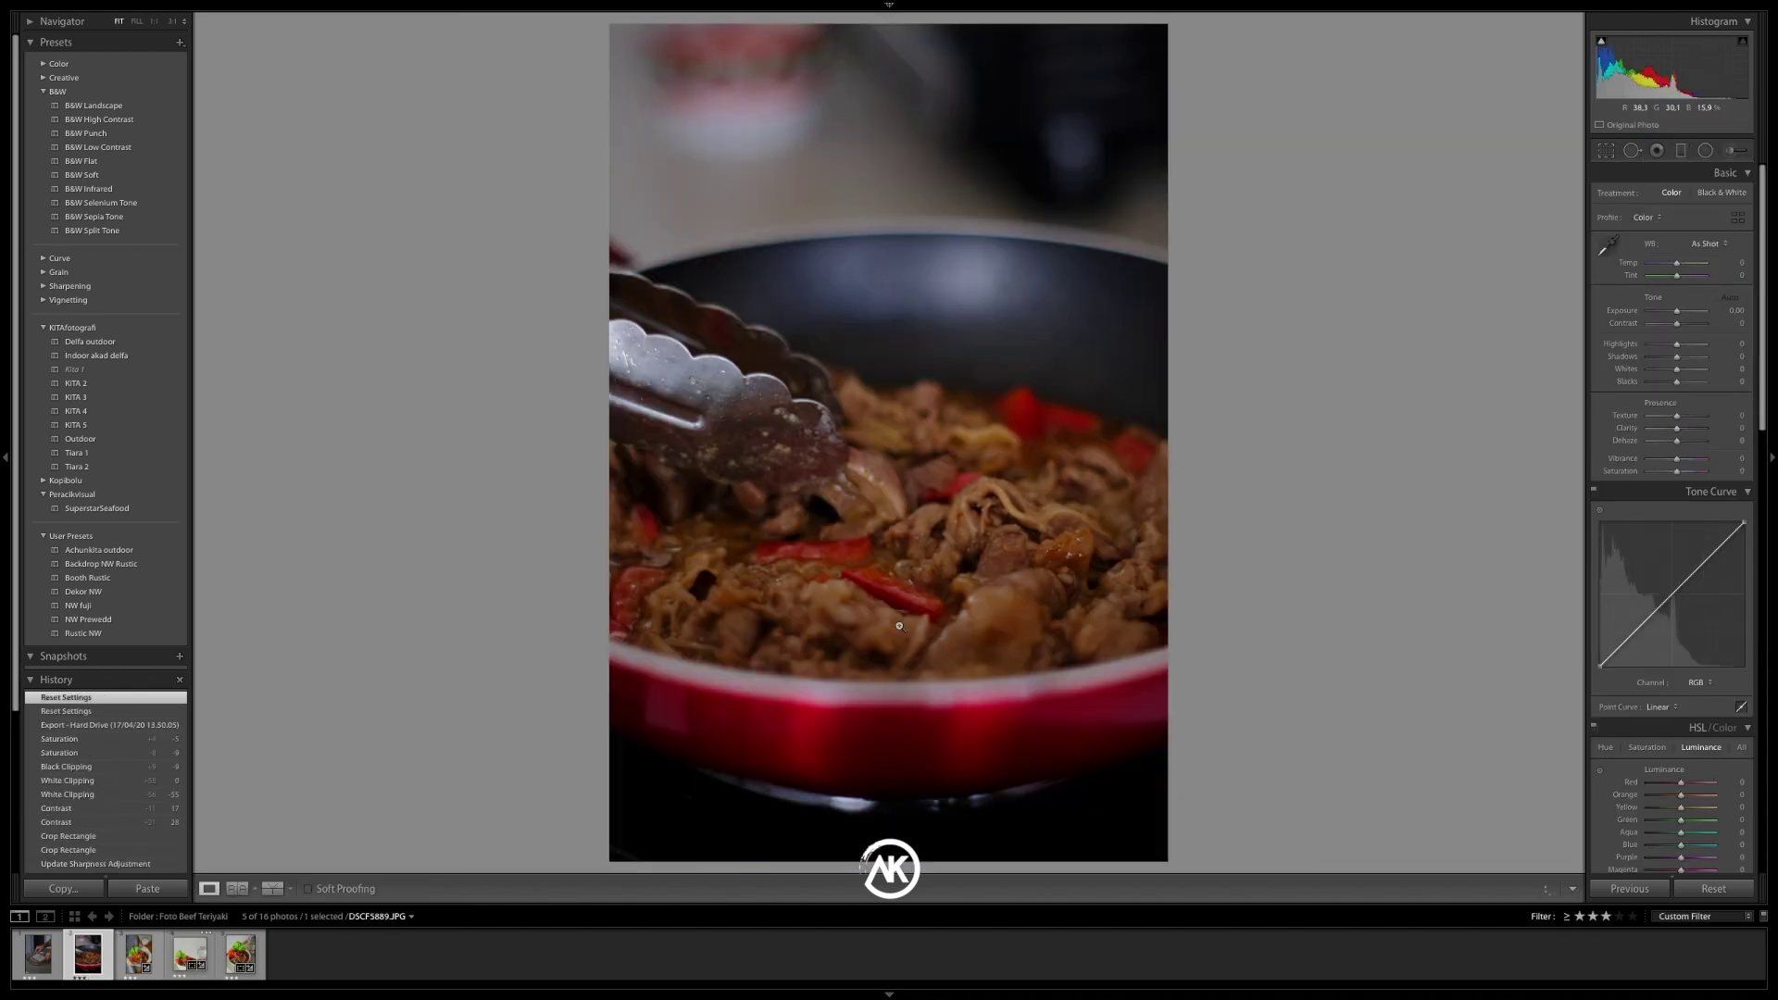
{"action": "key", "text": "shift+m"}
{"action": "key", "text": "r"}
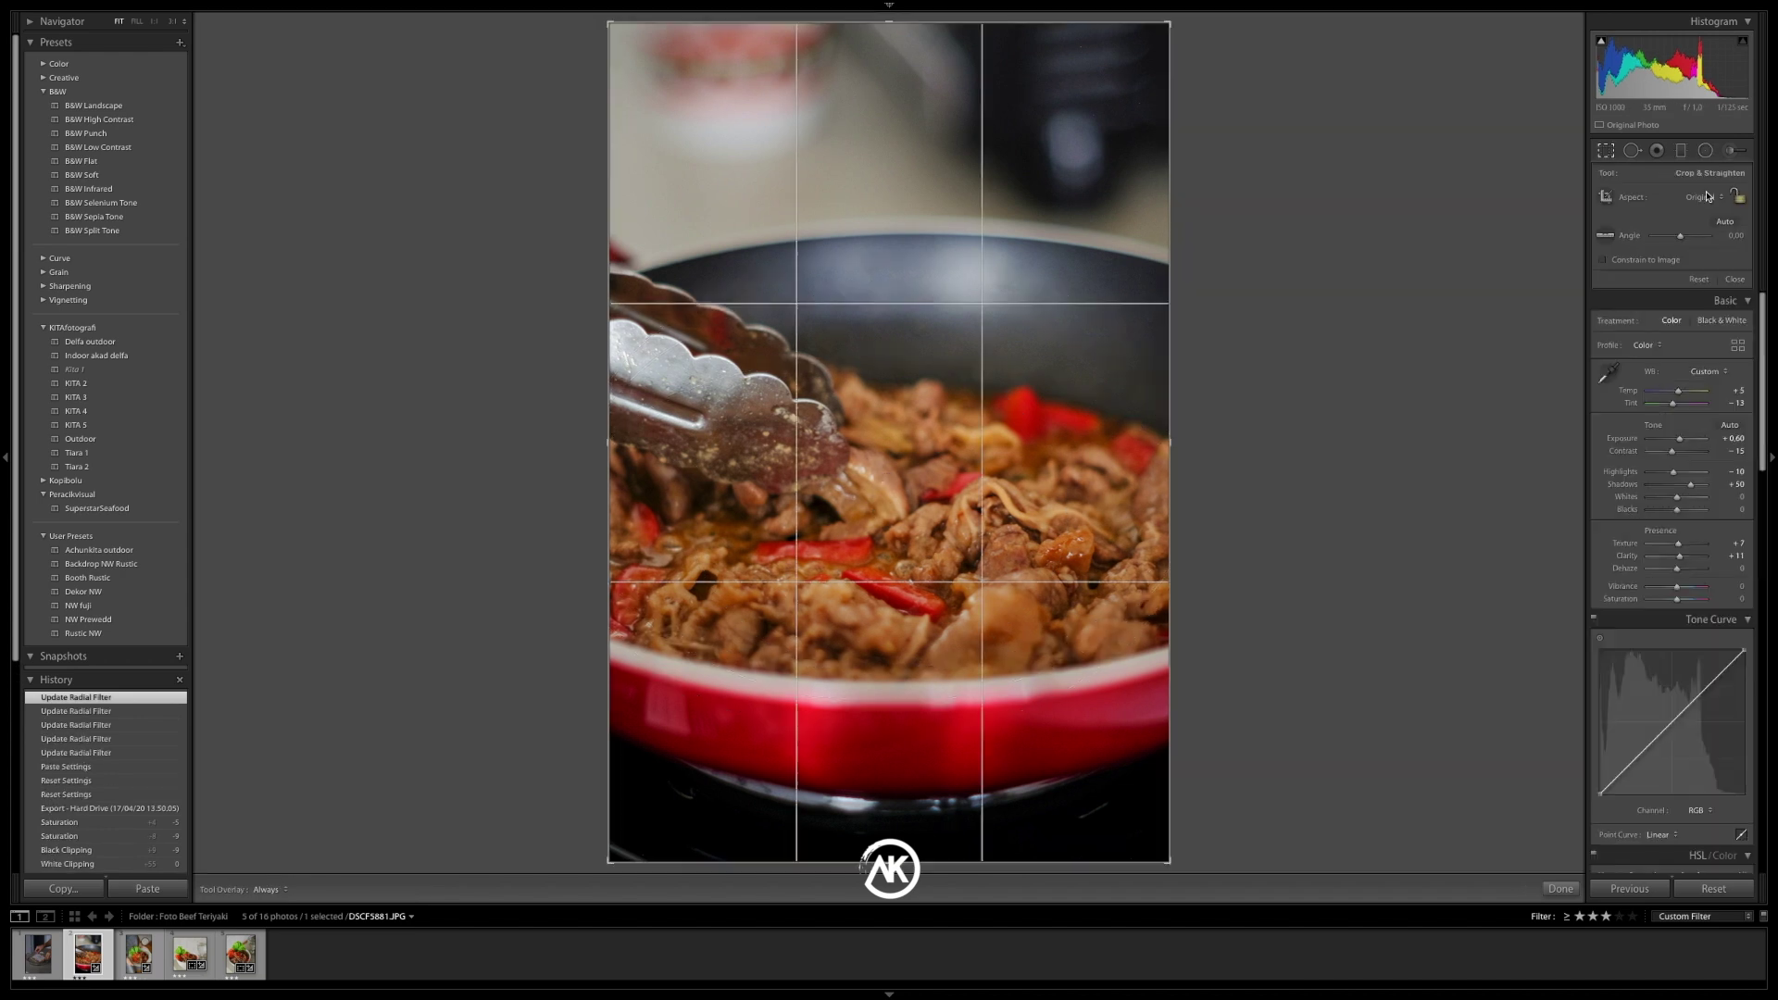
Paste the settings onto the glass dish photo, sample its white balance from the pale background and start cropping it
{"action": "left_click", "coordinate": [38, 953]}
{"action": "left_click", "coordinate": [1608, 247]}
{"action": "left_click", "coordinate": [1092, 134]}
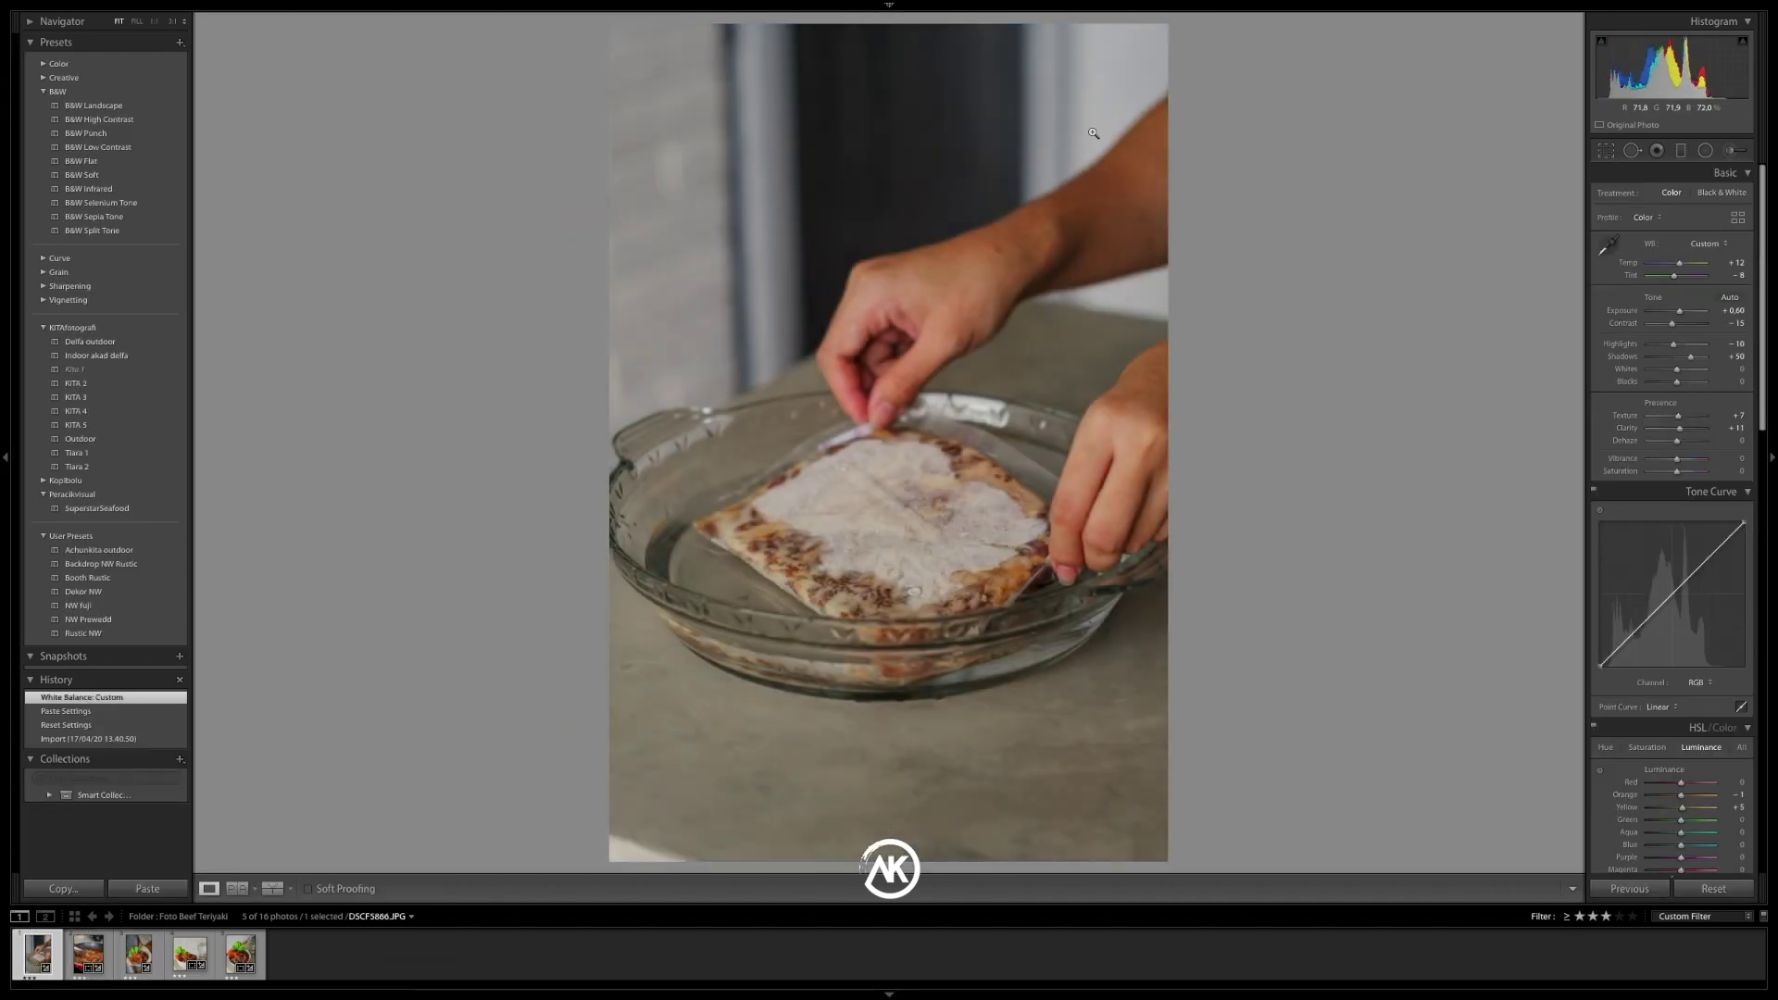
{"action": "key", "text": "r"}
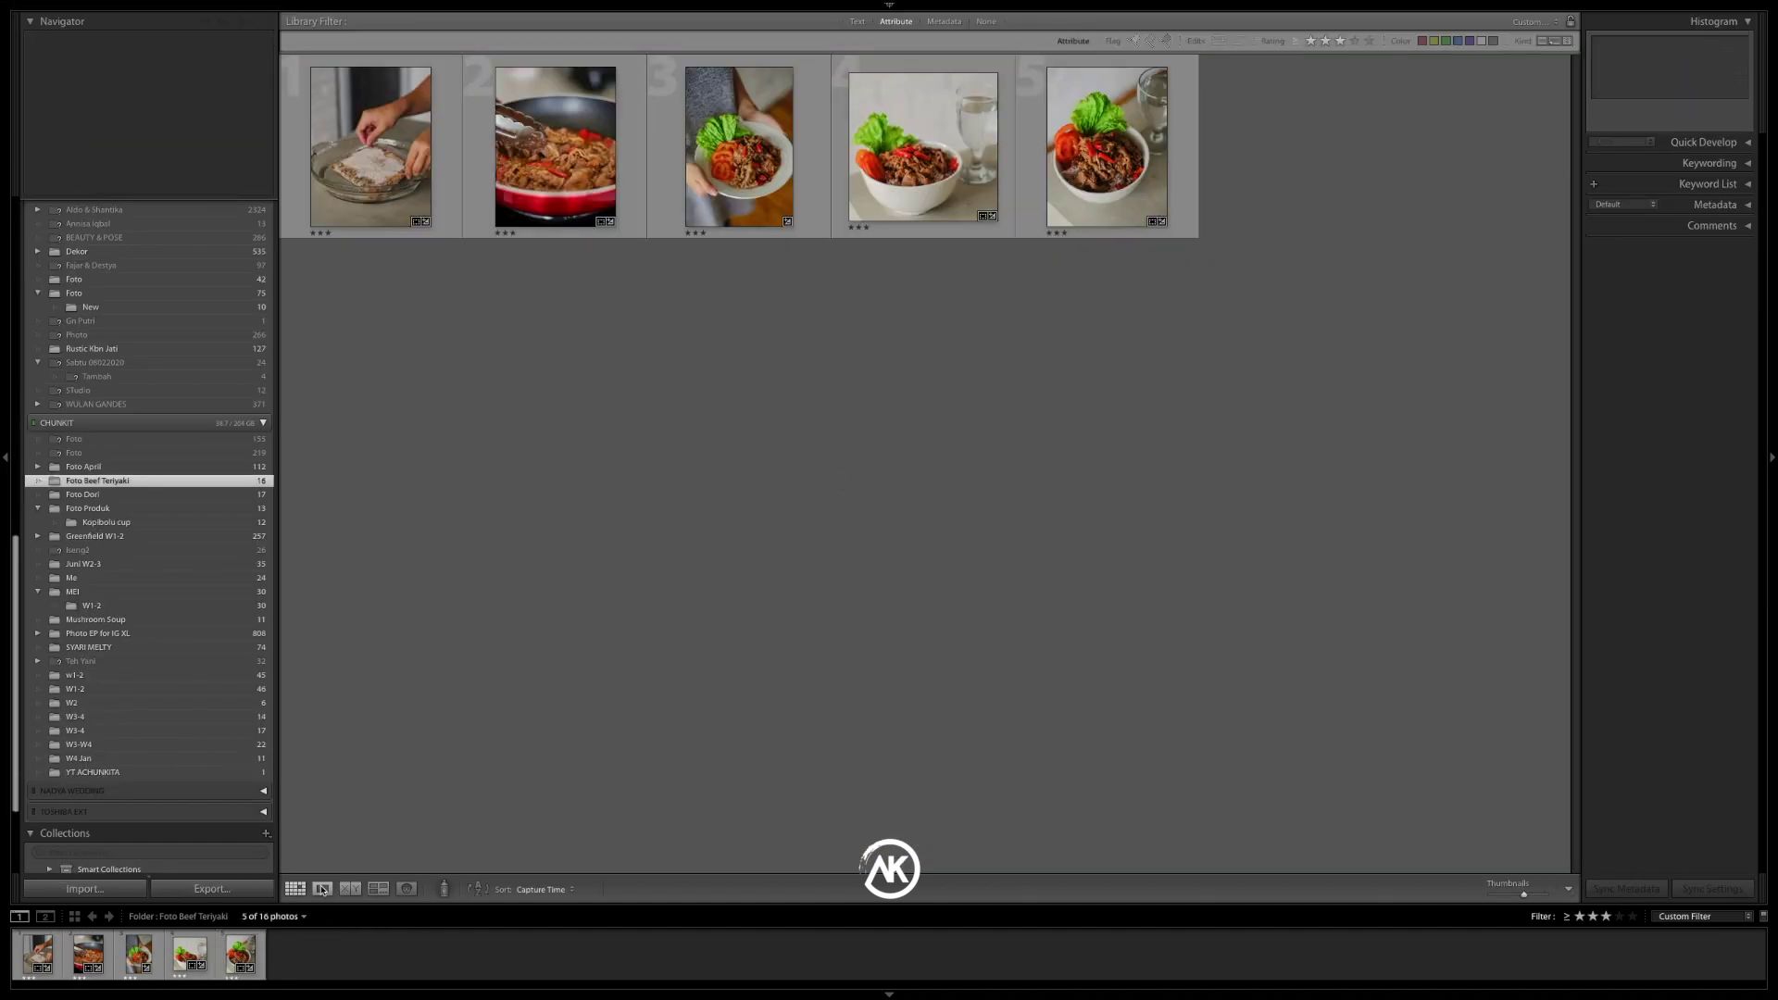
Review the five edited photos in the Library's grid and compare views, and open the bowl-and-glass photo in Develop
{"action": "left_click", "coordinate": [350, 888]}
{"action": "left_click", "coordinate": [294, 888]}
{"action": "left_click", "coordinate": [350, 888]}
{"action": "left_click", "coordinate": [295, 888]}
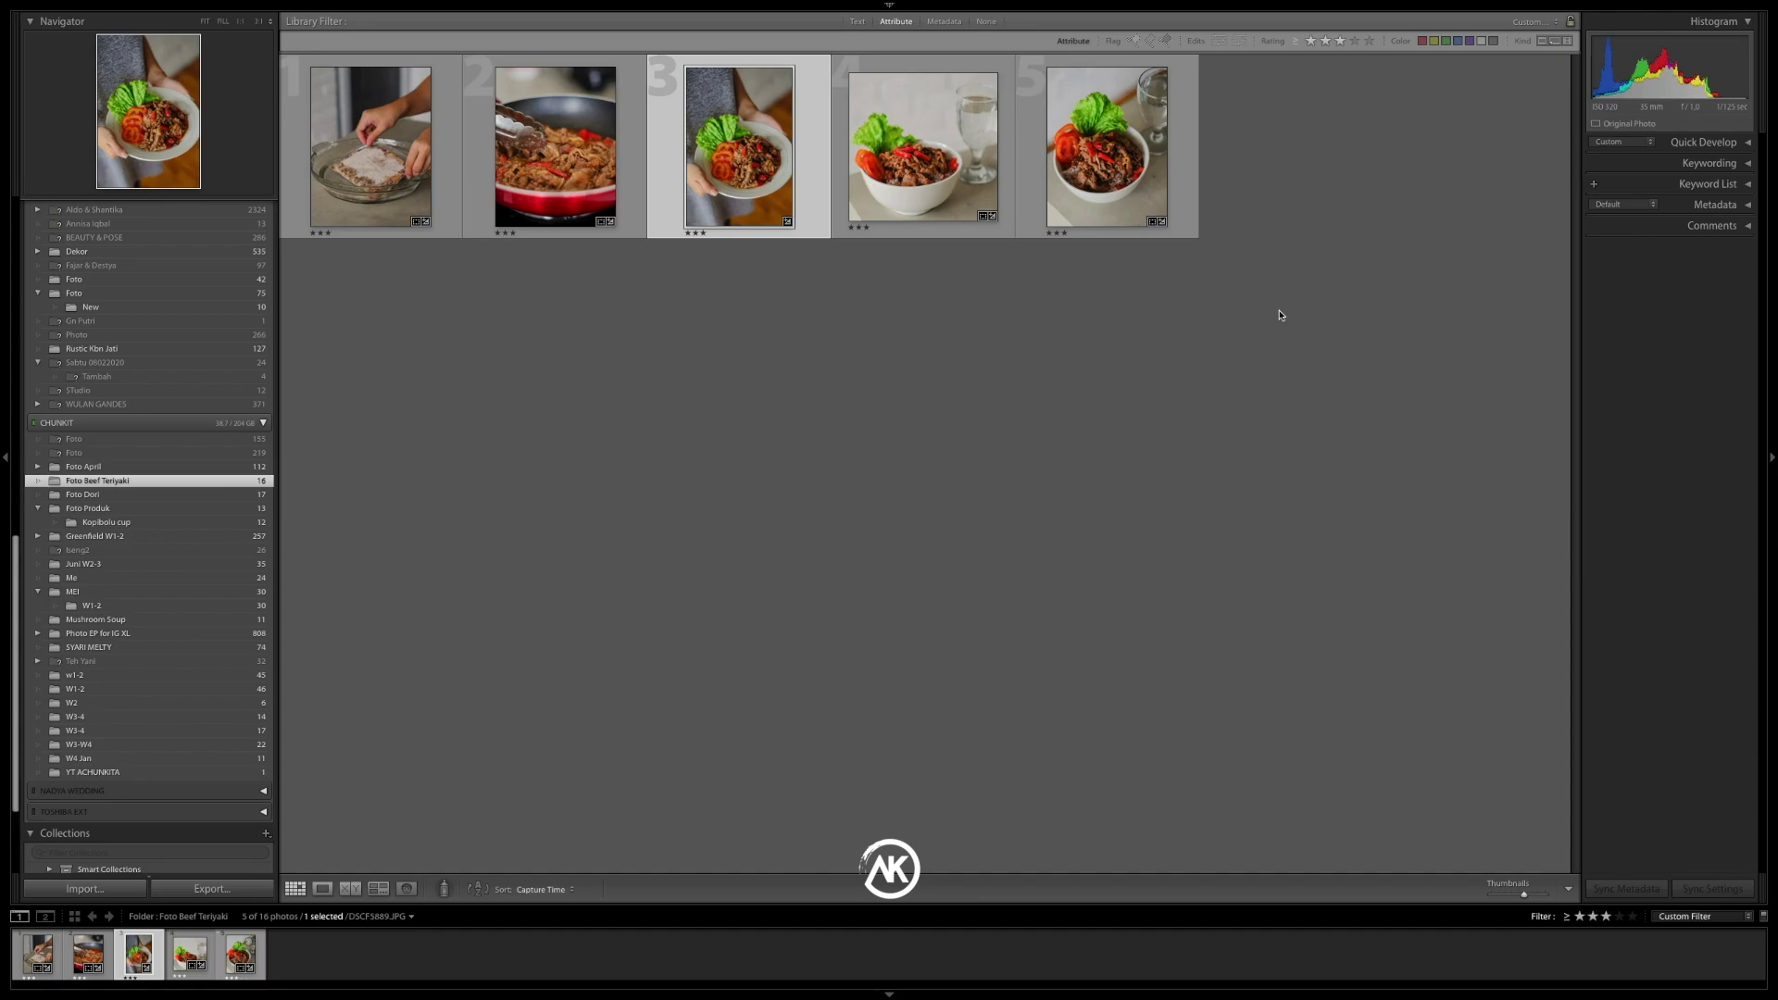
{"action": "left_click", "coordinate": [185, 952]}
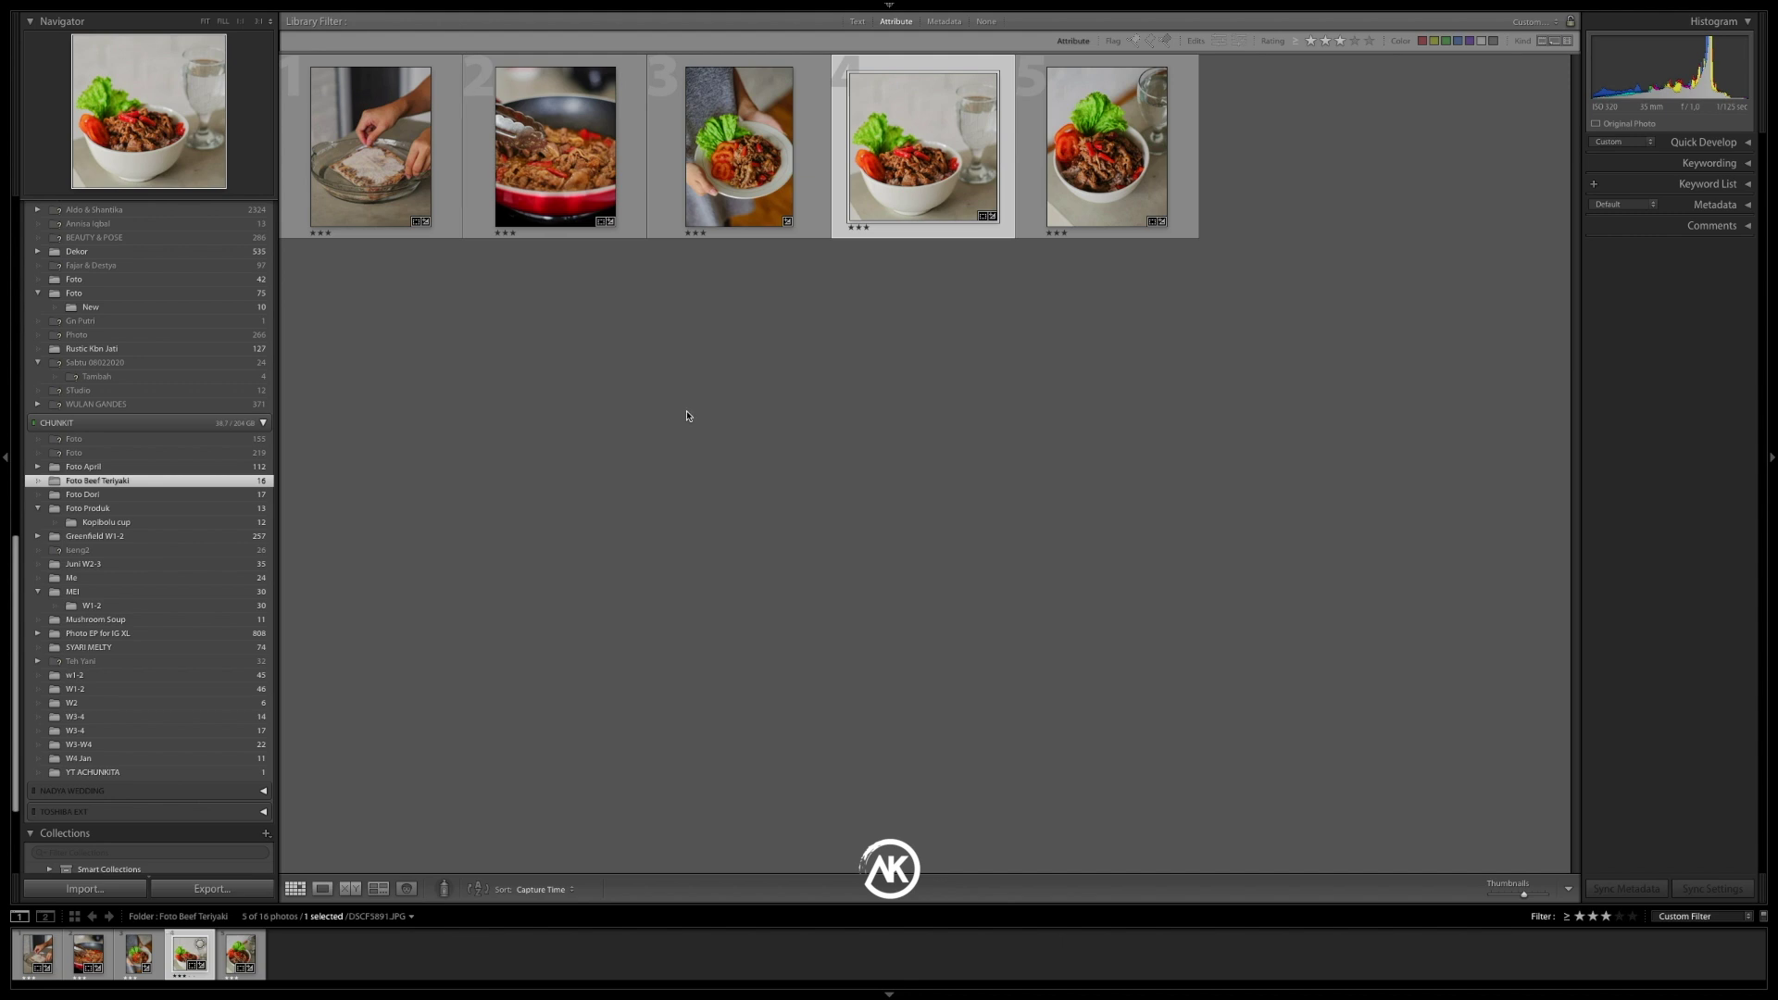
{"action": "left_click", "coordinate": [1445, 26]}
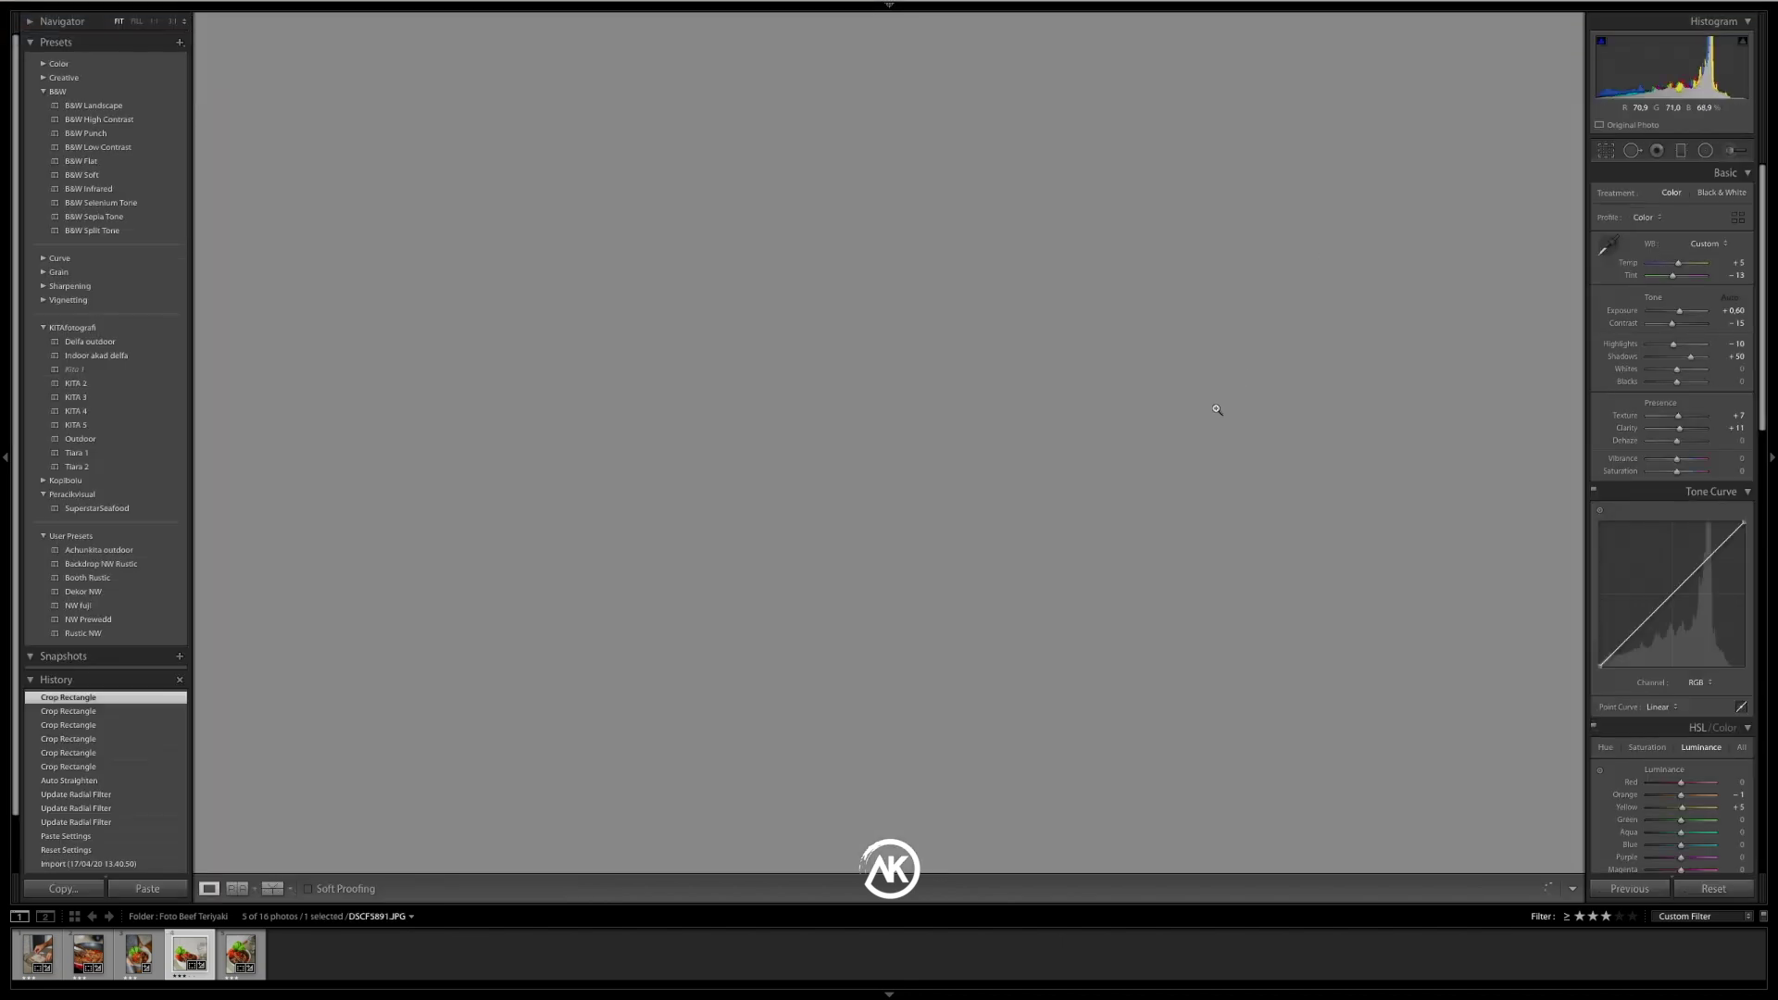
Look through all five edited photos one after another at full size, ending on the close-up bowl photo
{"action": "key", "text": "Right"}
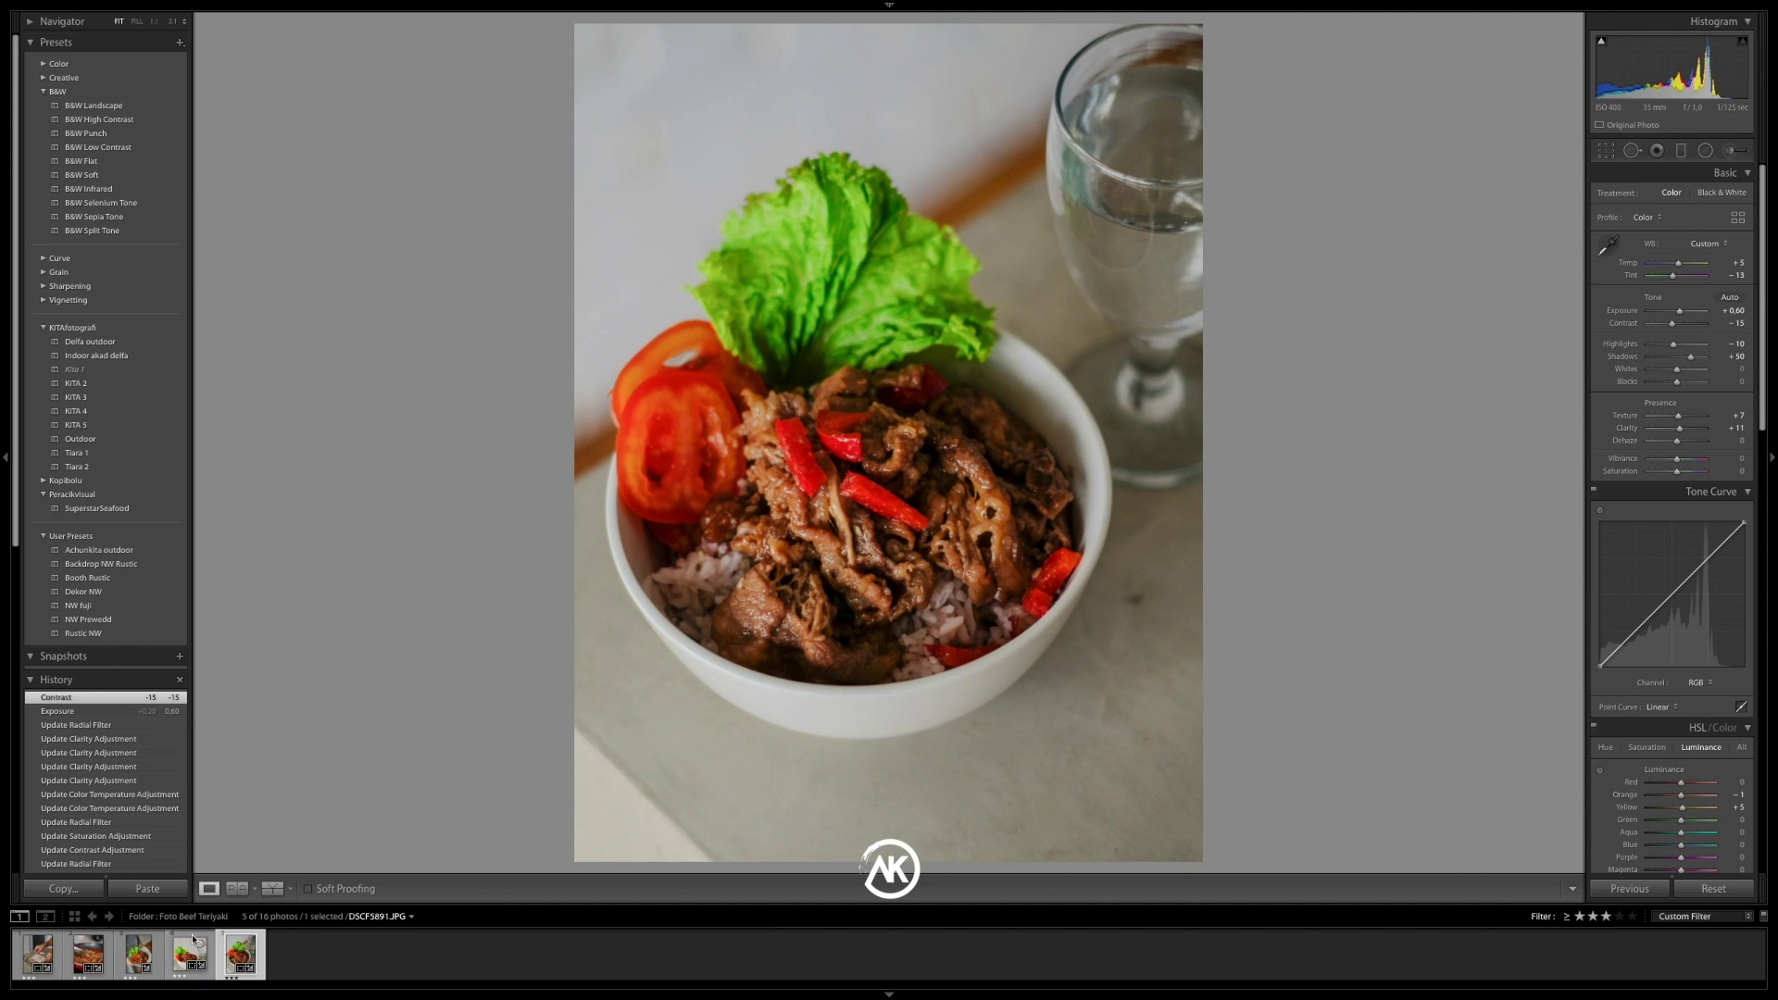
{"action": "left_click", "coordinate": [157, 958]}
{"action": "left_click", "coordinate": [105, 966]}
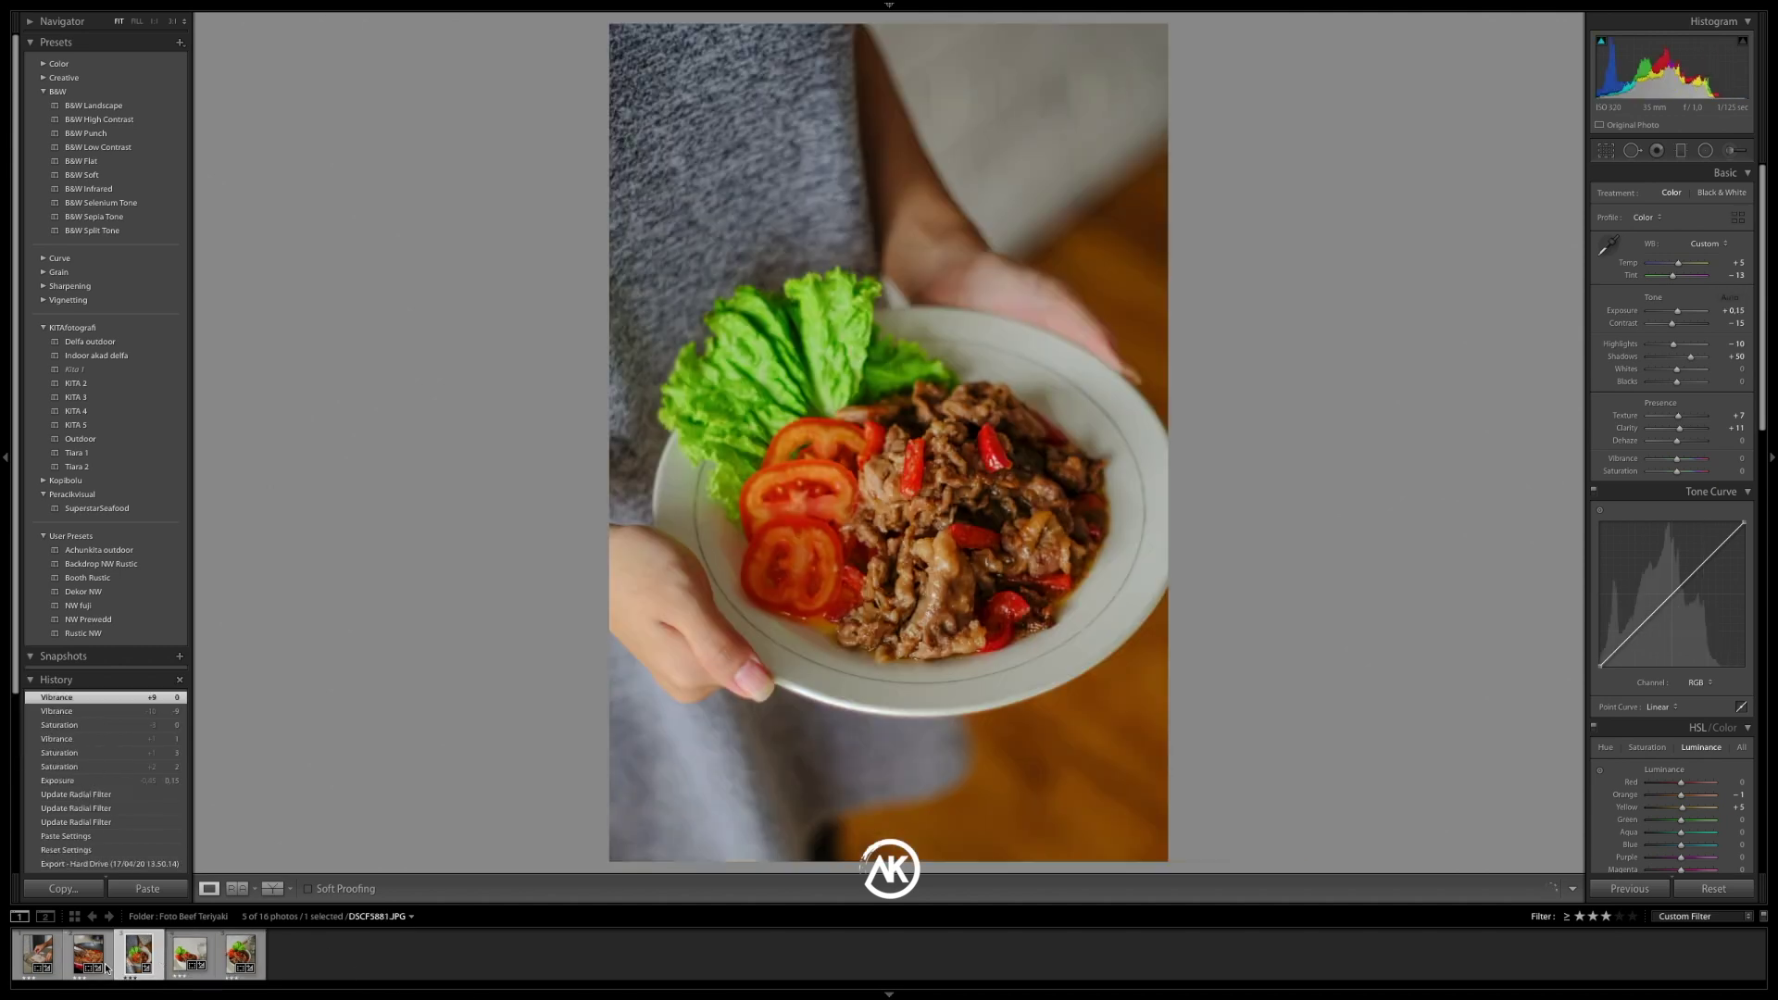
{"action": "left_click", "coordinate": [106, 967]}
{"action": "key", "text": "Left"}
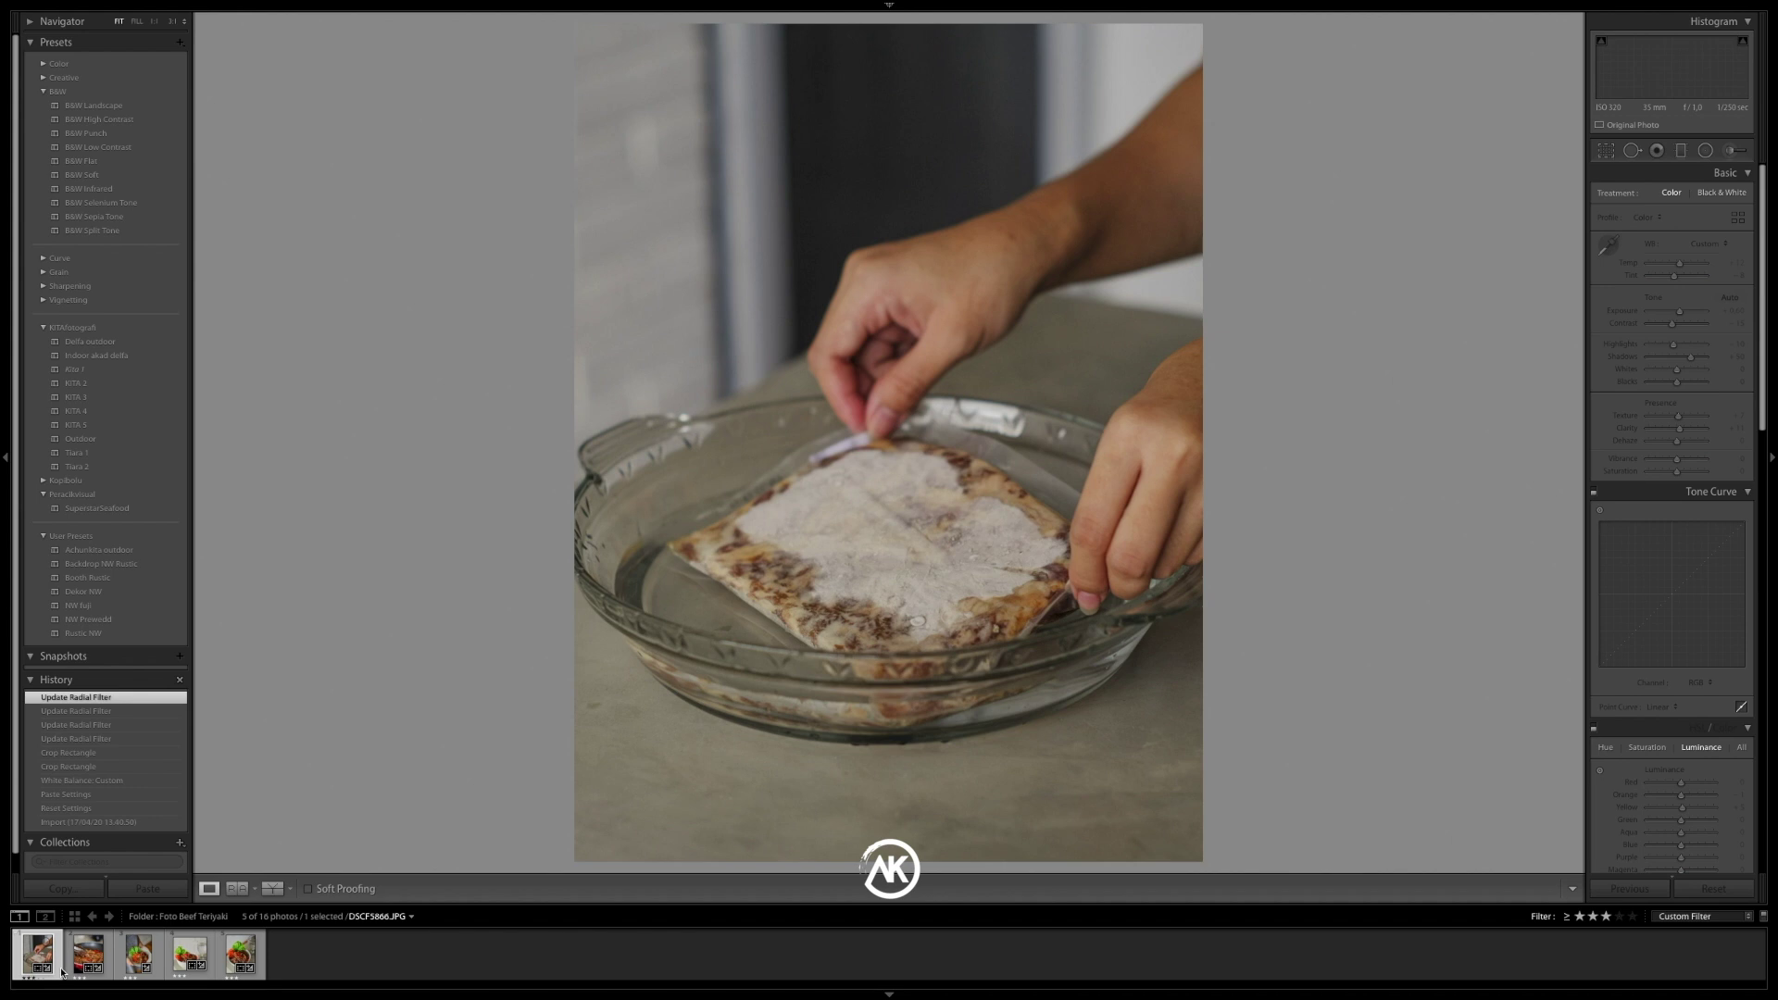
{"action": "left_click", "coordinate": [103, 967]}
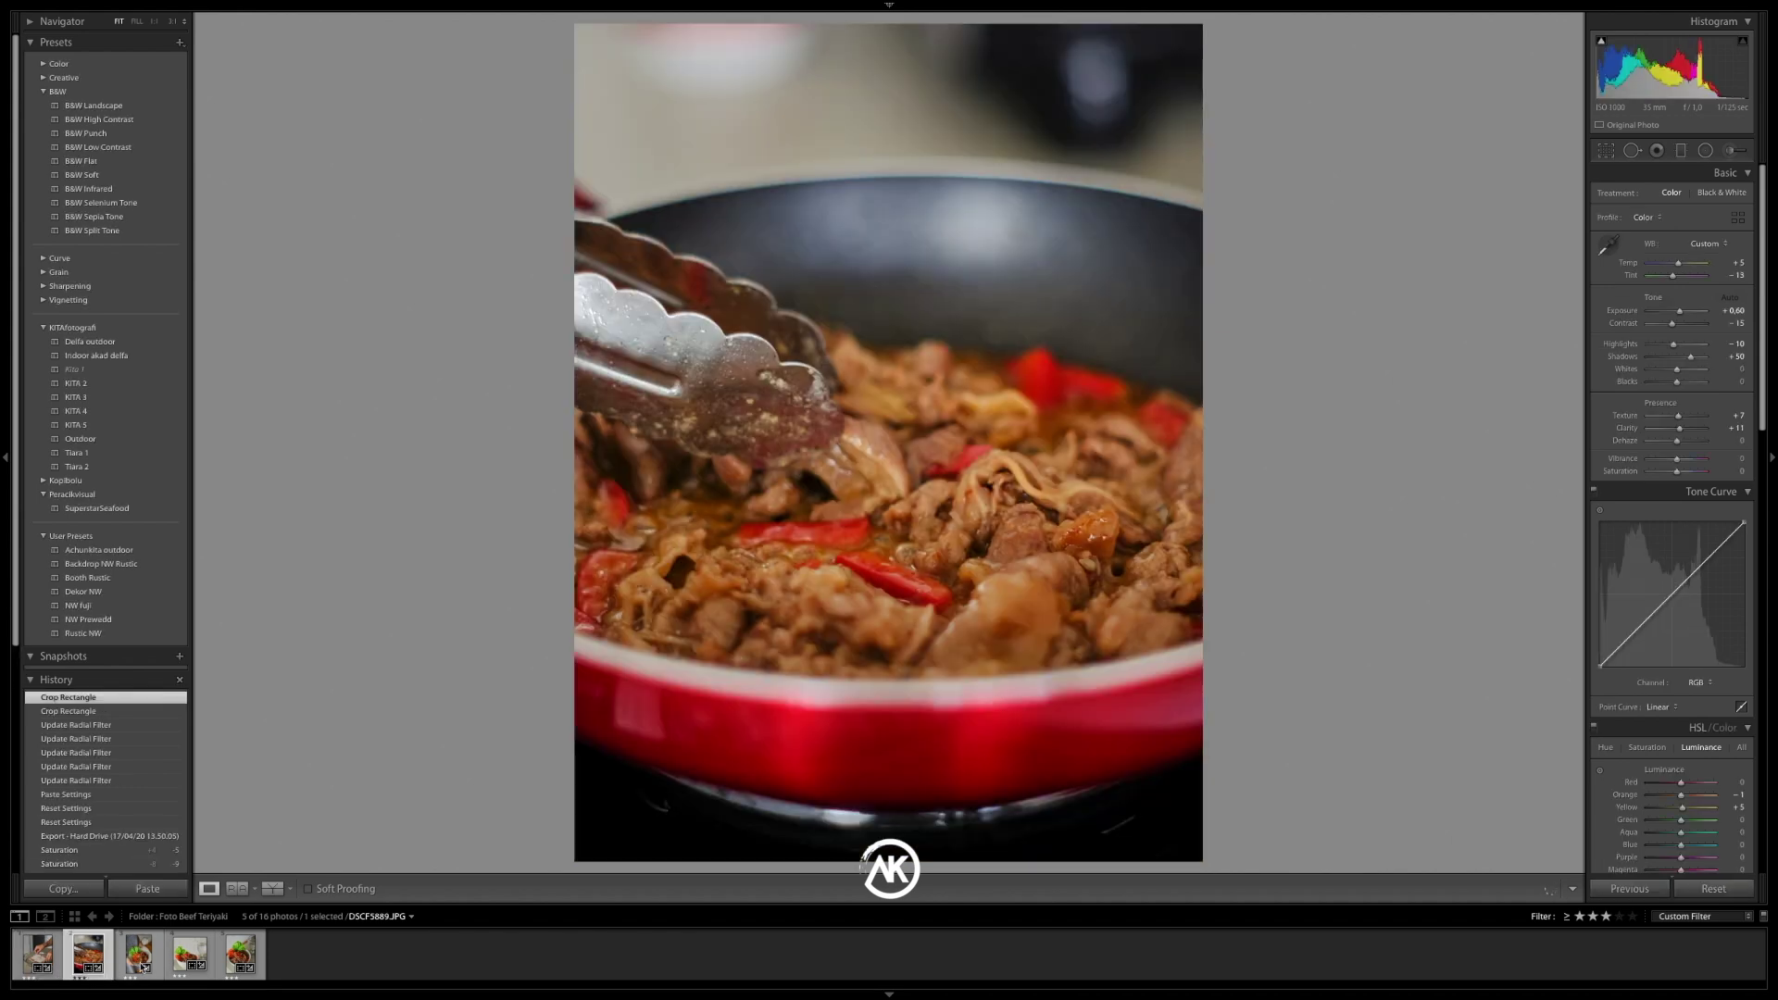
{"action": "left_click", "coordinate": [158, 961]}
{"action": "left_click", "coordinate": [195, 958]}
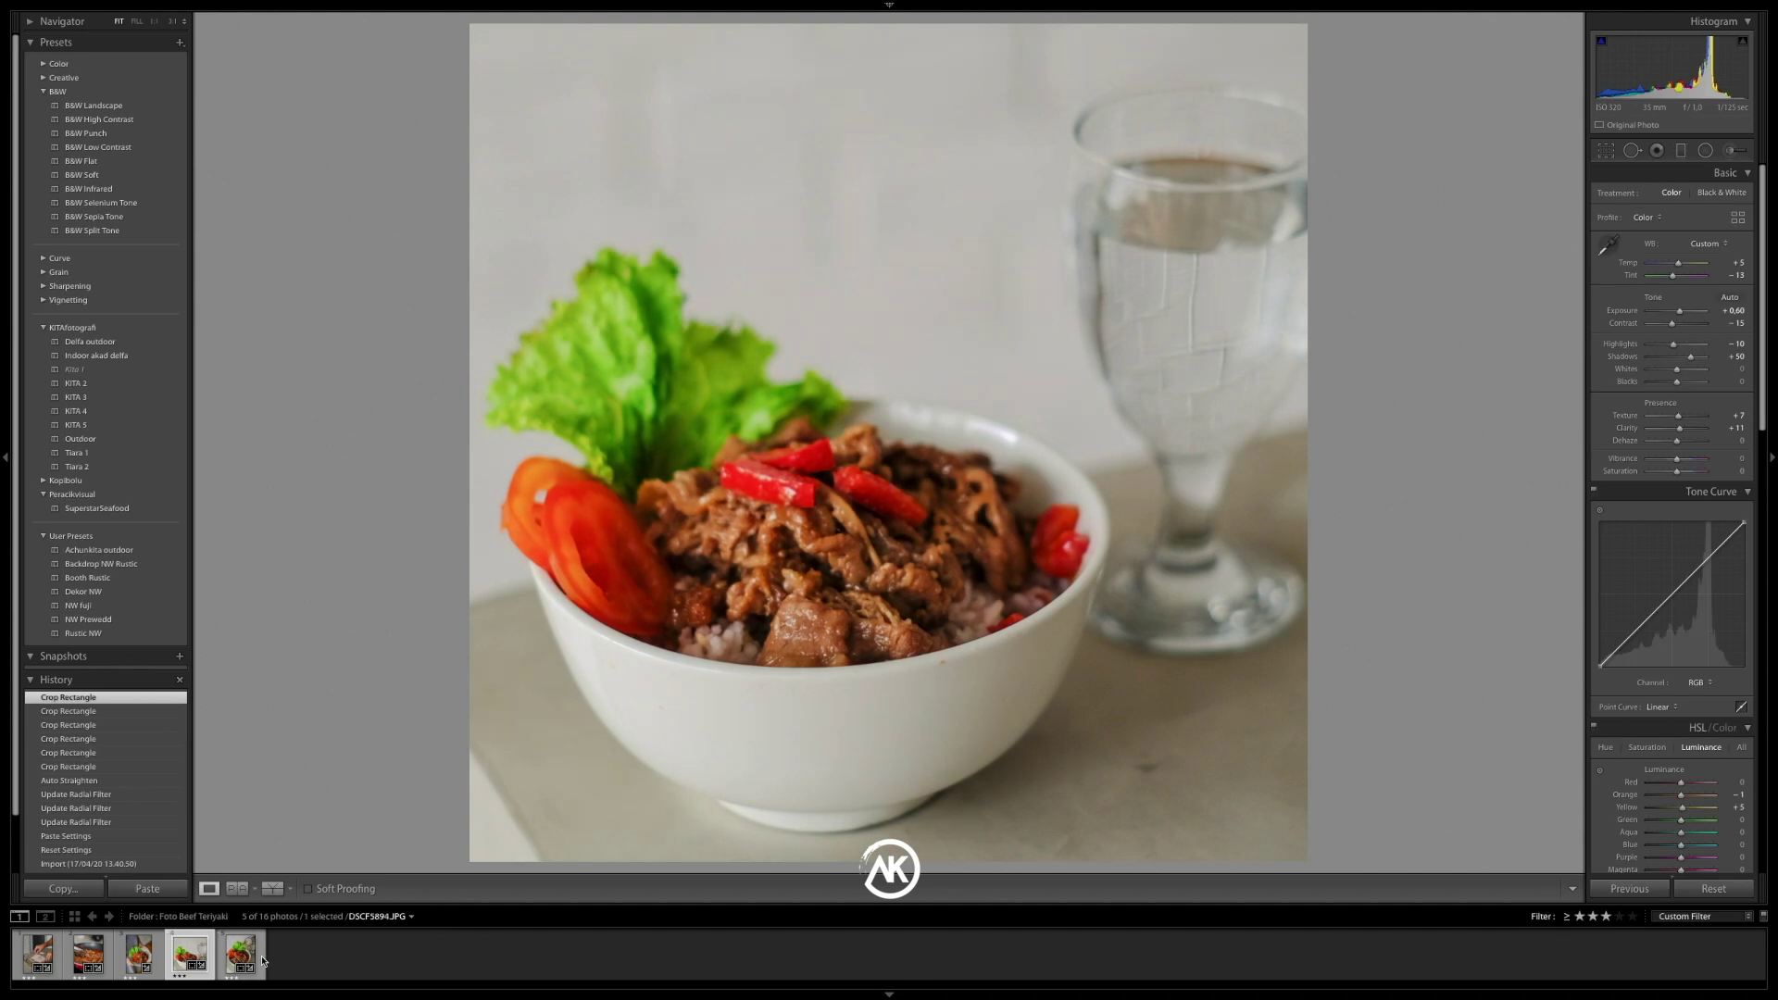
{"action": "left_click", "coordinate": [243, 962]}
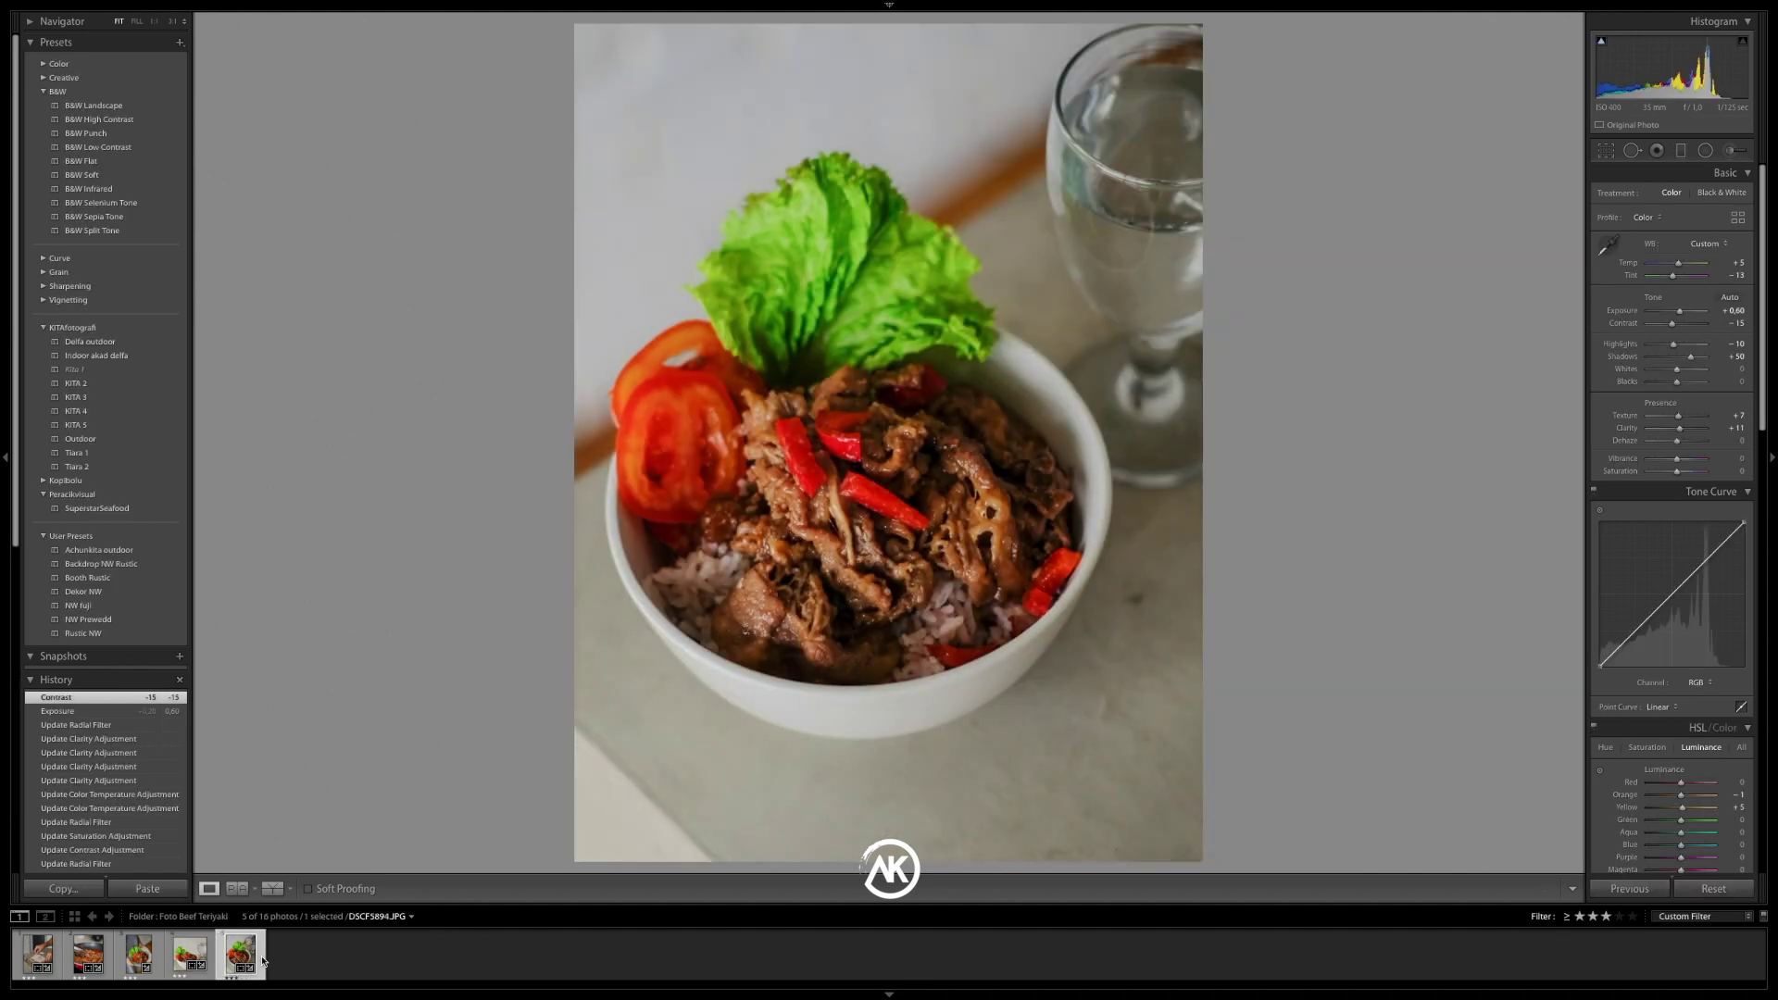
Compare the close-up bowl photo's edited and original versions by toggling the before view repeatedly
{"action": "key", "text": "backslash"}
{"action": "key", "text": "backslash"}
{"action": "key", "text": "backslash"}
{"action": "key", "text": "backslash"}
{"action": "key", "text": "backslash"}
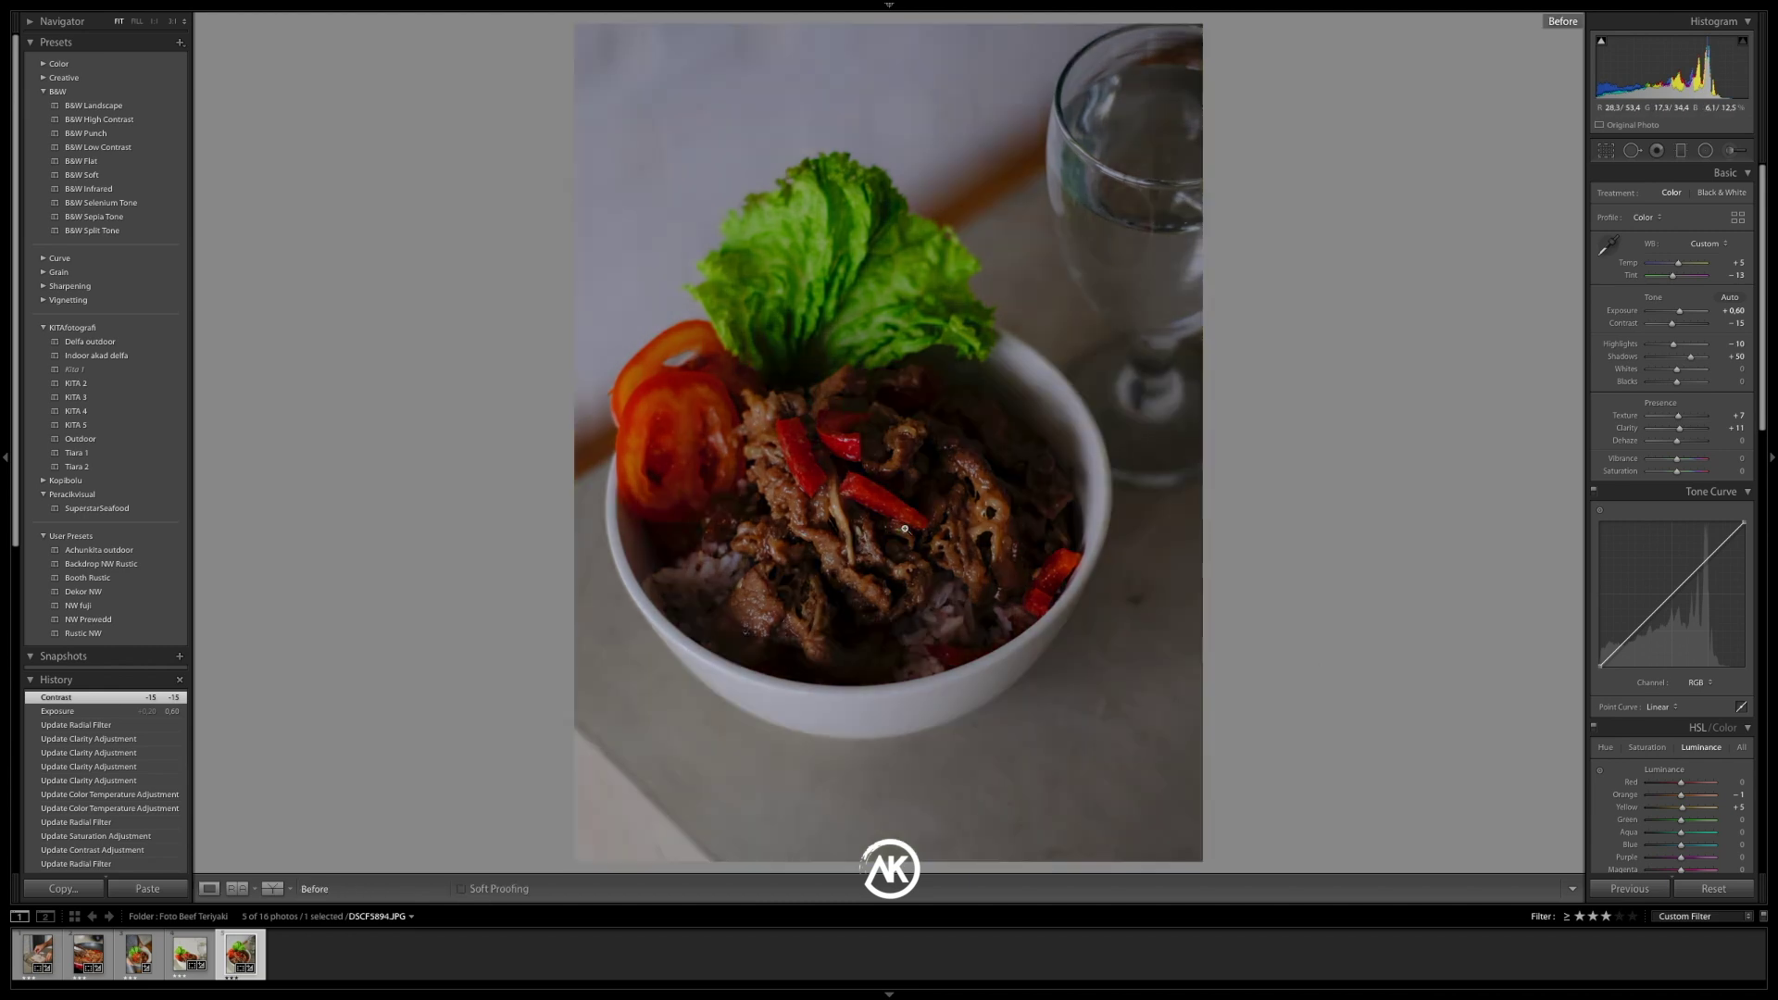
{"action": "key", "text": "backslash"}
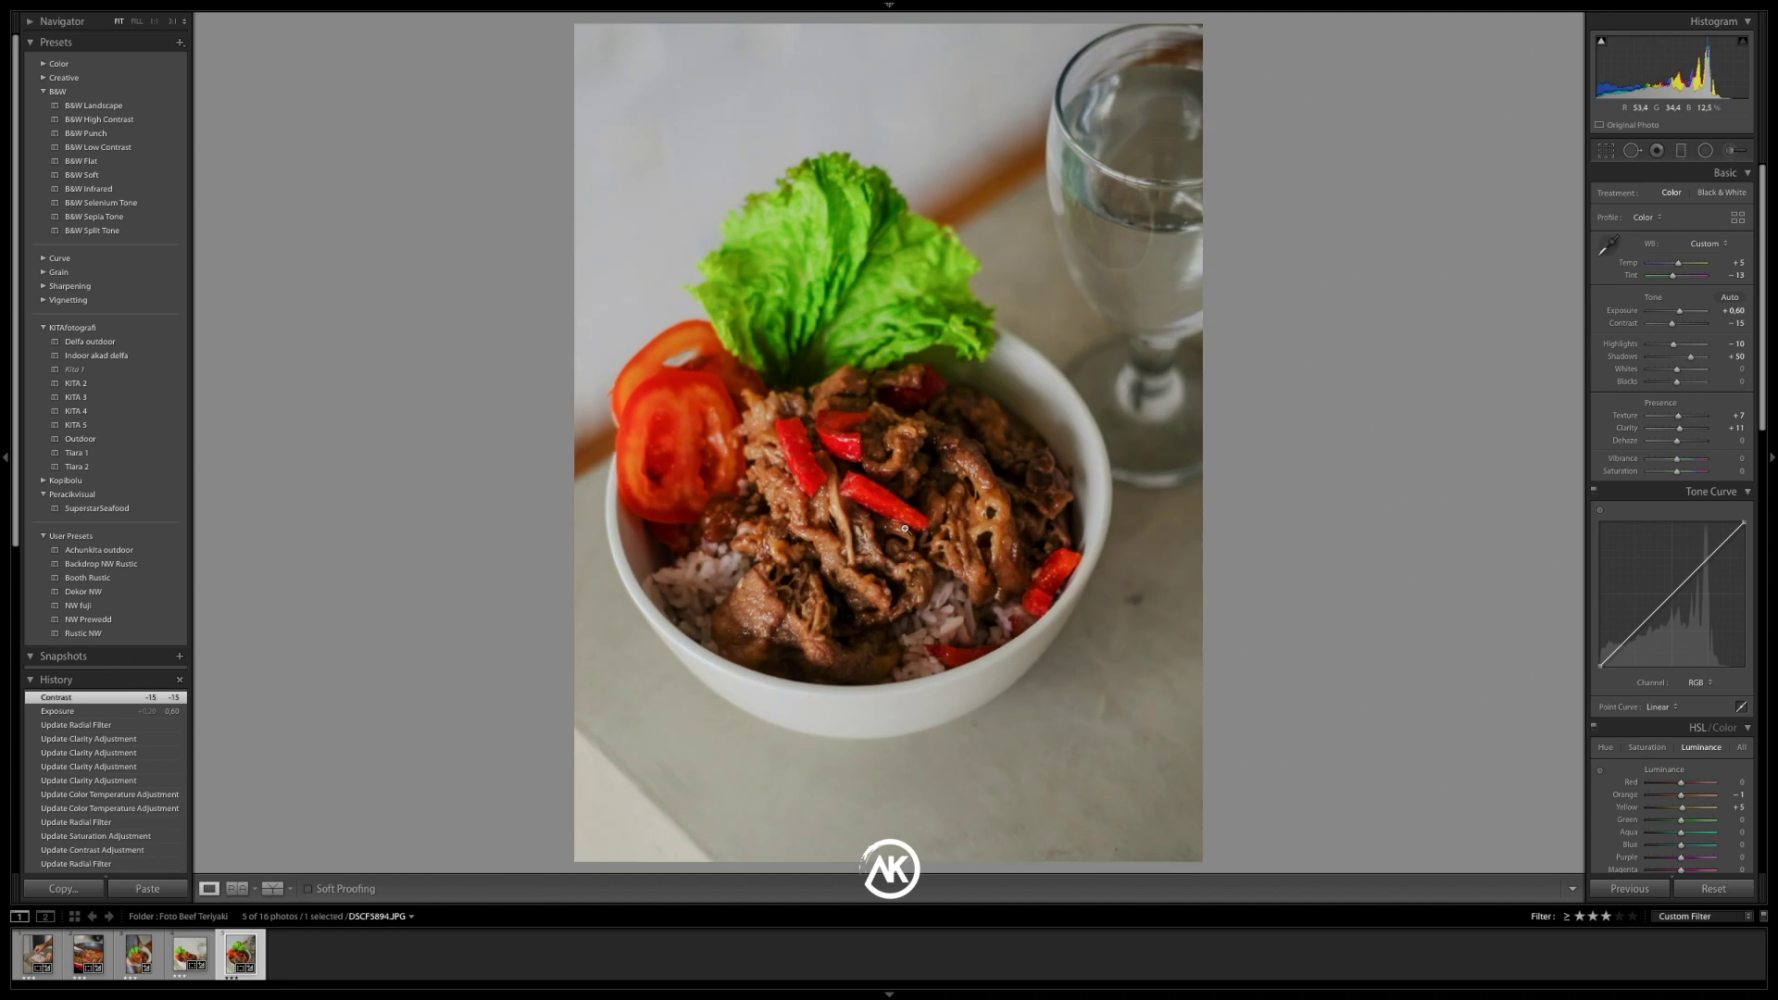